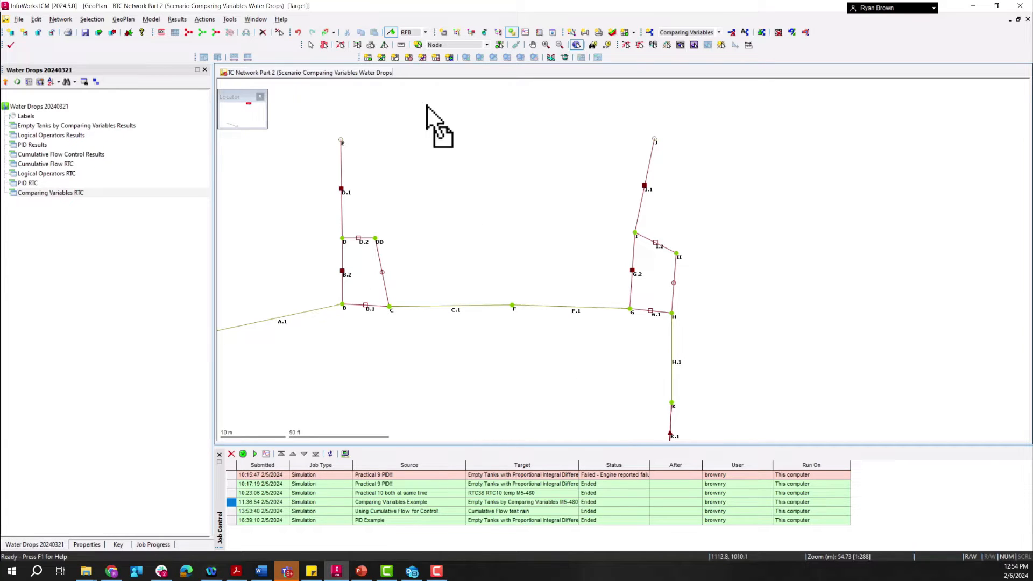
Step: Open the RTC editor for the RTC Network Part 2 network
{"action": "left_click", "coordinate": [567, 58]}
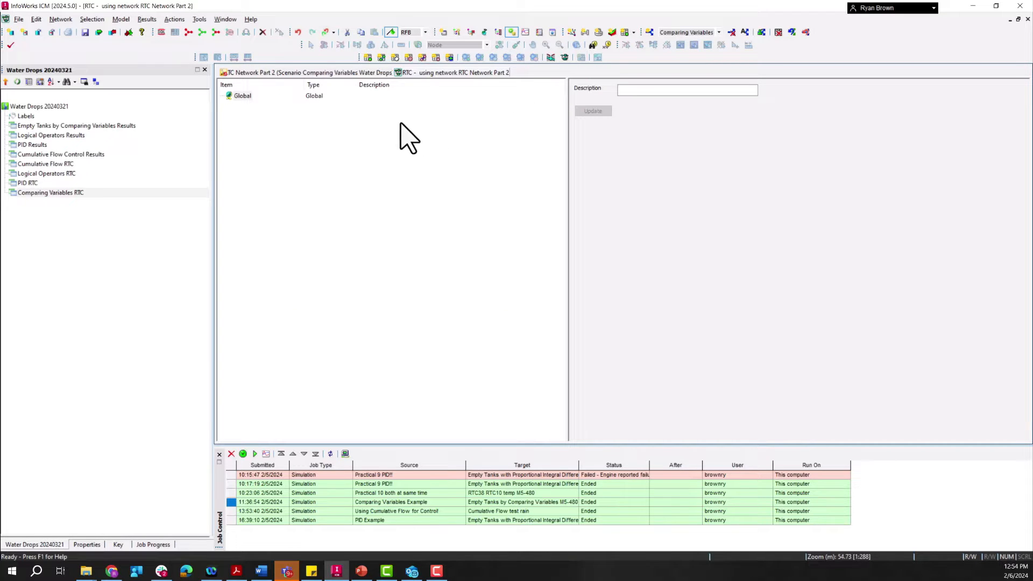
{"action": "right_click", "coordinate": [237, 97]}
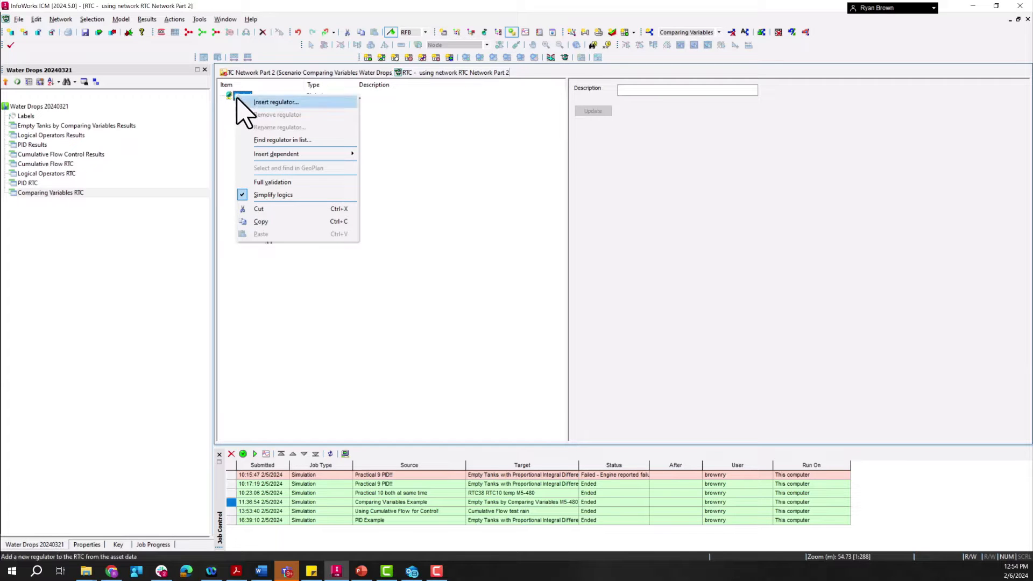
{"action": "left_click", "coordinate": [268, 102]}
{"action": "left_click", "coordinate": [578, 329]}
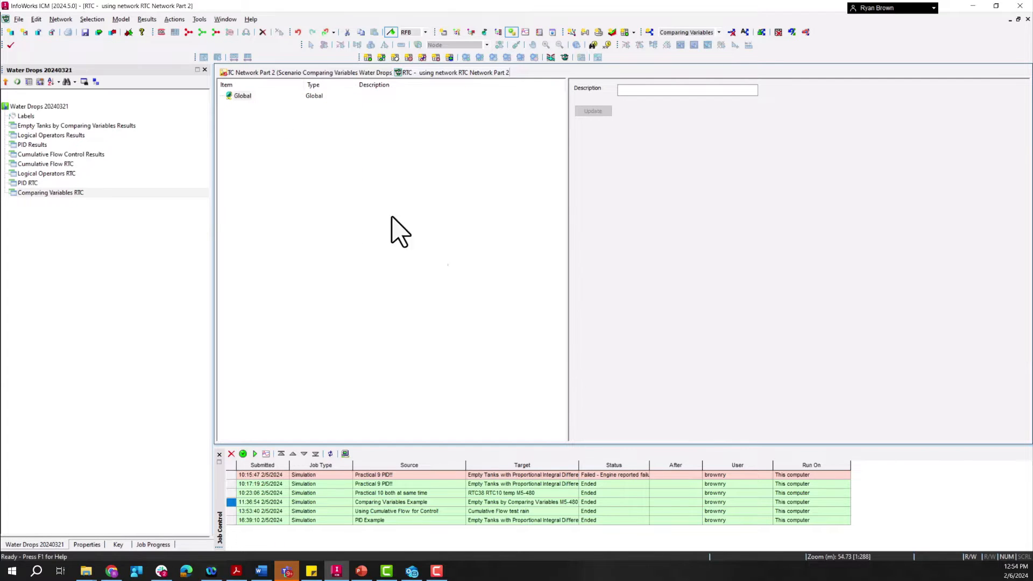
Step: Insert a dependent range under Global and name it UPFLOW
{"action": "right_click", "coordinate": [240, 96]}
{"action": "mouse_move", "coordinate": [296, 160]}
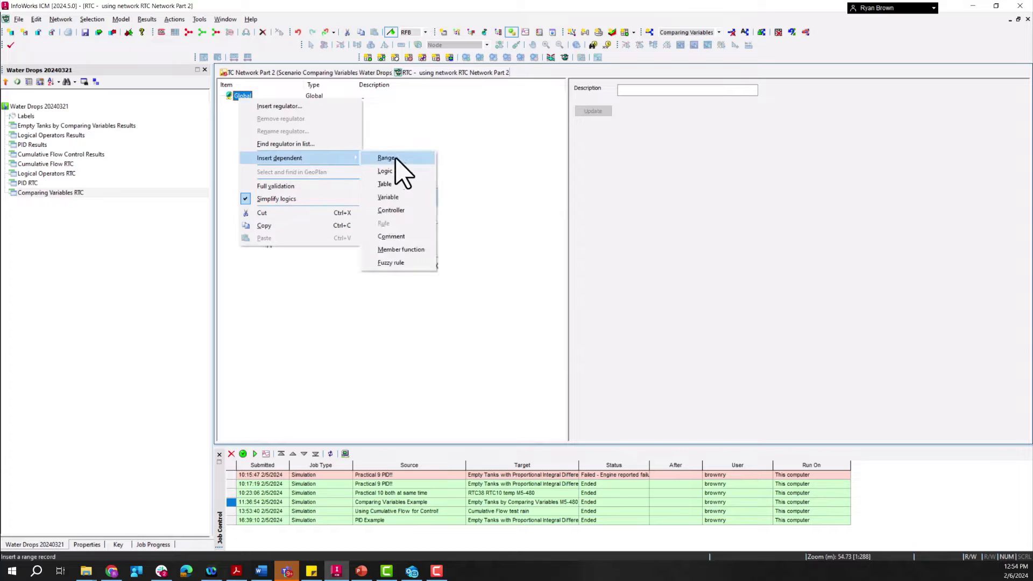
{"action": "left_click", "coordinate": [399, 159]}
{"action": "left_click", "coordinate": [221, 96]}
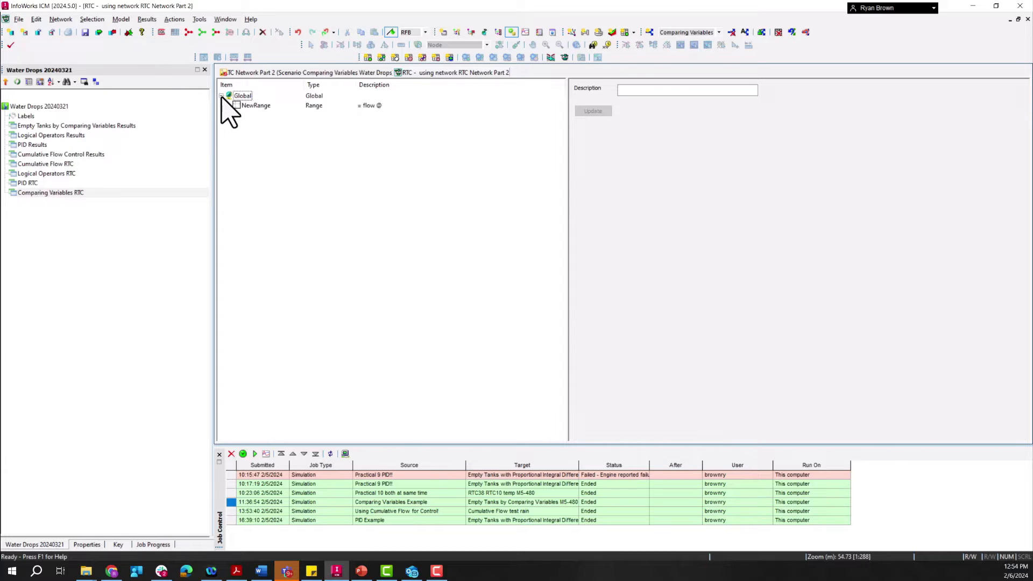
{"action": "left_click", "coordinate": [256, 106]}
{"action": "left_click", "coordinate": [681, 89]}
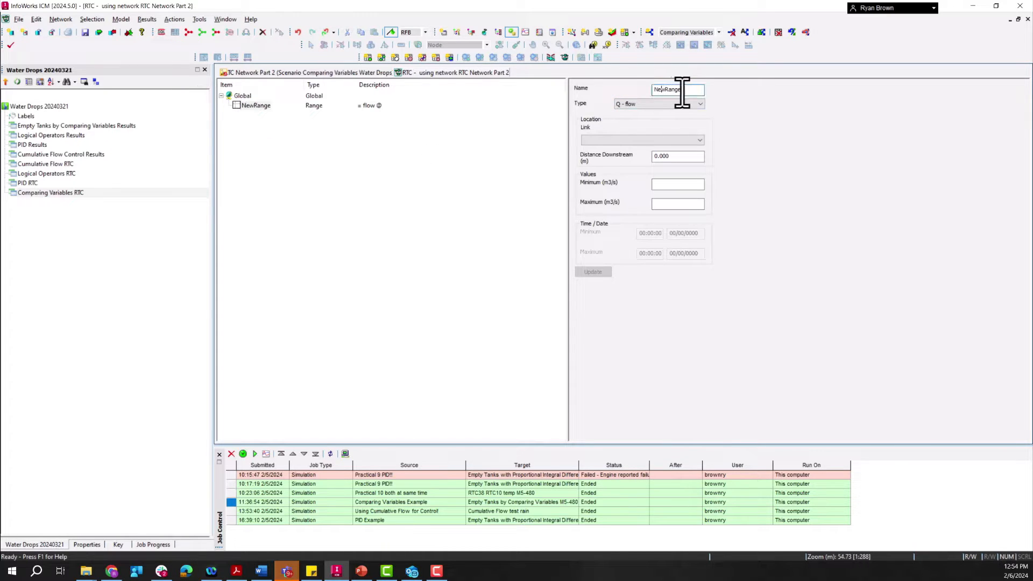
{"action": "left_click_drag", "start_coordinate": [691, 89], "coordinate": [613, 86]}
{"action": "type", "text": "UPFL"}
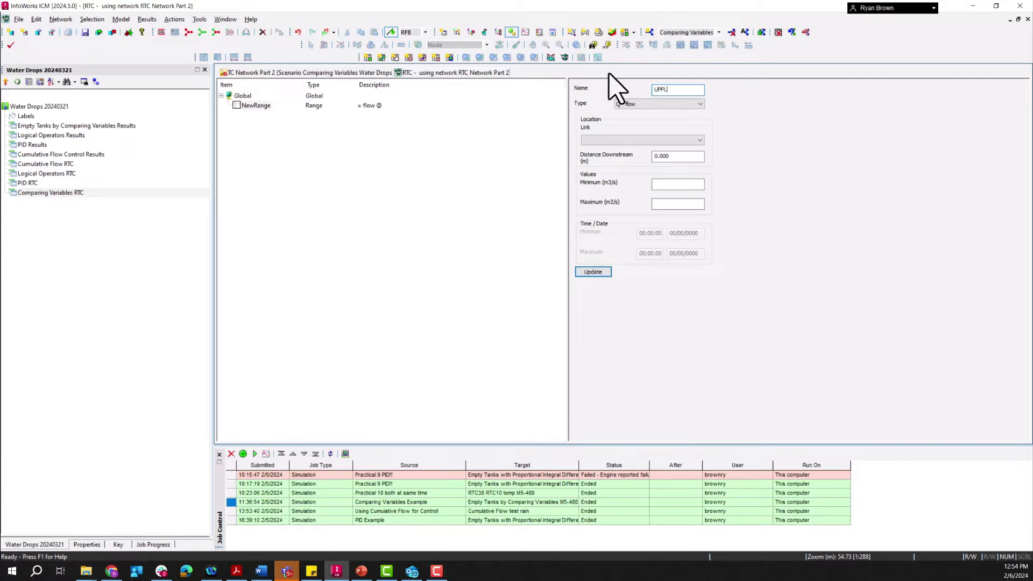
{"action": "type", "text": "OW"}
Step: Assign the UPFLOW flow range to link H.1 with a maximum of 0.58 m3/s and update it
{"action": "left_click", "coordinate": [630, 141]}
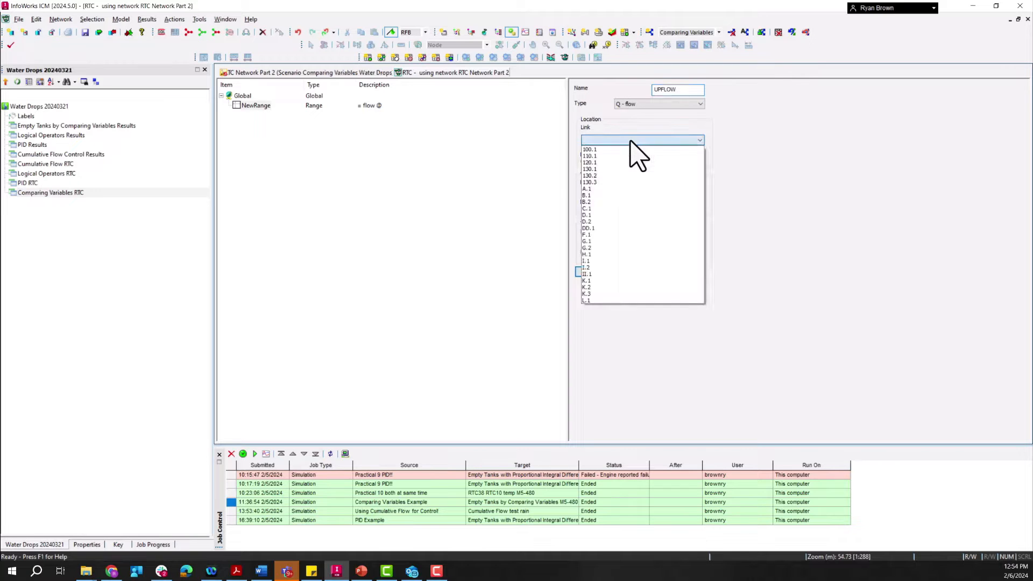
{"action": "left_click", "coordinate": [605, 254]}
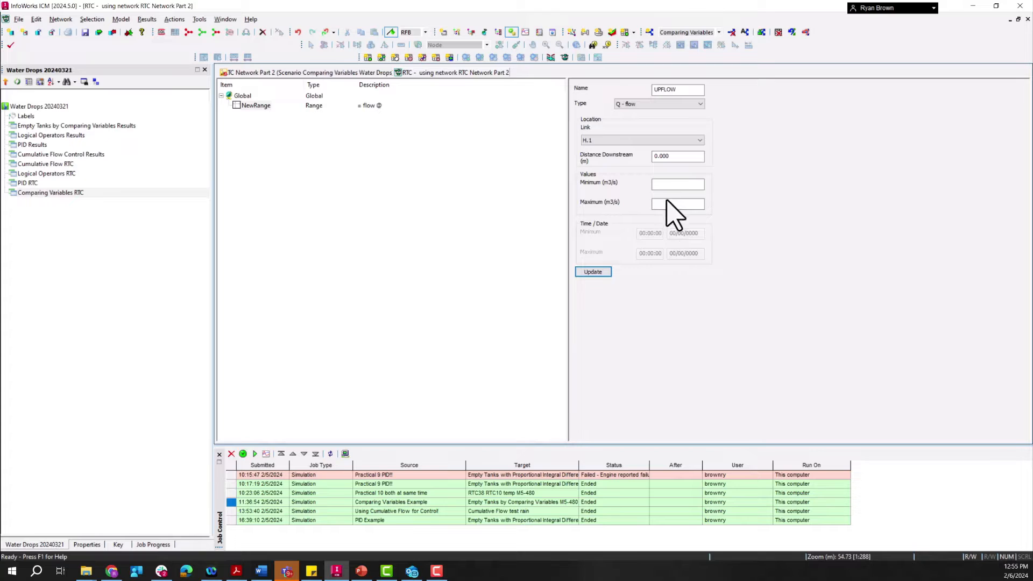
{"action": "left_click", "coordinate": [667, 204]}
{"action": "left_click", "coordinate": [596, 272]}
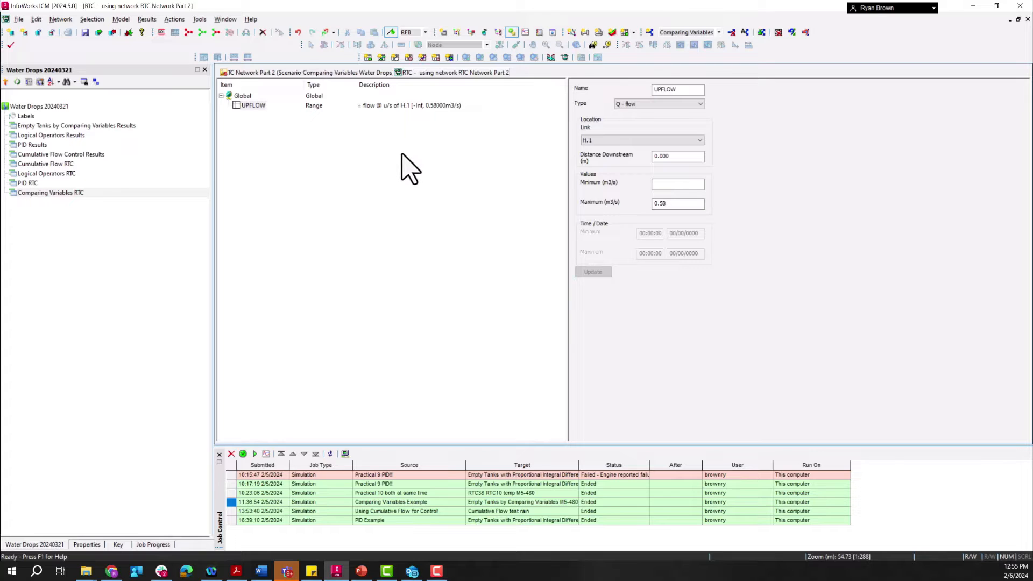
Step: Insert a second range under Global and name it DOWNFLOW
{"action": "right_click", "coordinate": [241, 97]}
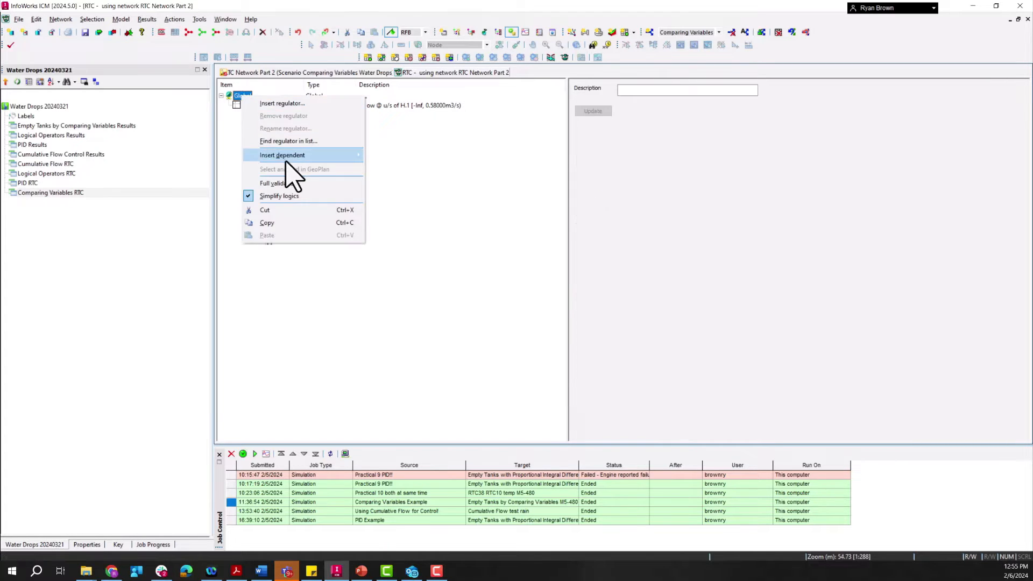
{"action": "mouse_move", "coordinate": [299, 156]}
{"action": "left_click", "coordinate": [388, 156]}
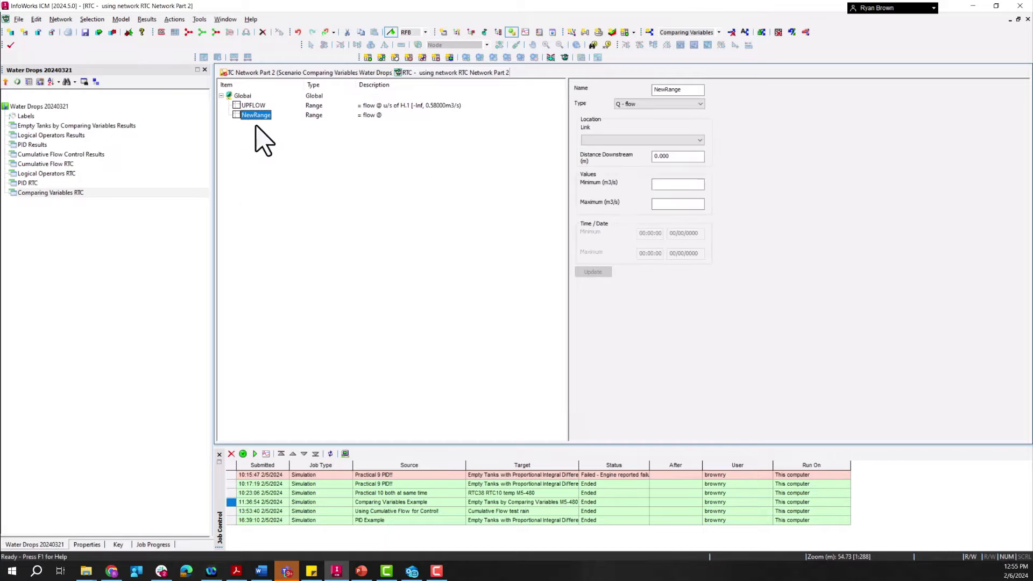
{"action": "left_click", "coordinate": [690, 90]}
{"action": "double_click", "coordinate": [689, 90]}
{"action": "type", "text": "DOW"}
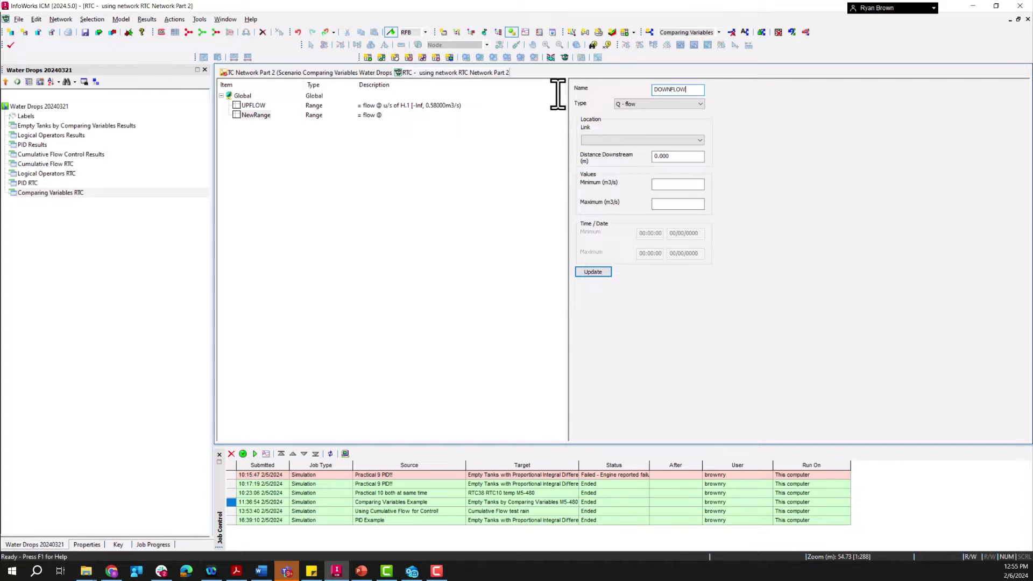
{"action": "type", "text": "NFLOW"}
Step: Assign the DOWNFLOW flow range to link H.1 with a minimum of 0.58 m3/s and update it
{"action": "left_click", "coordinate": [624, 141]}
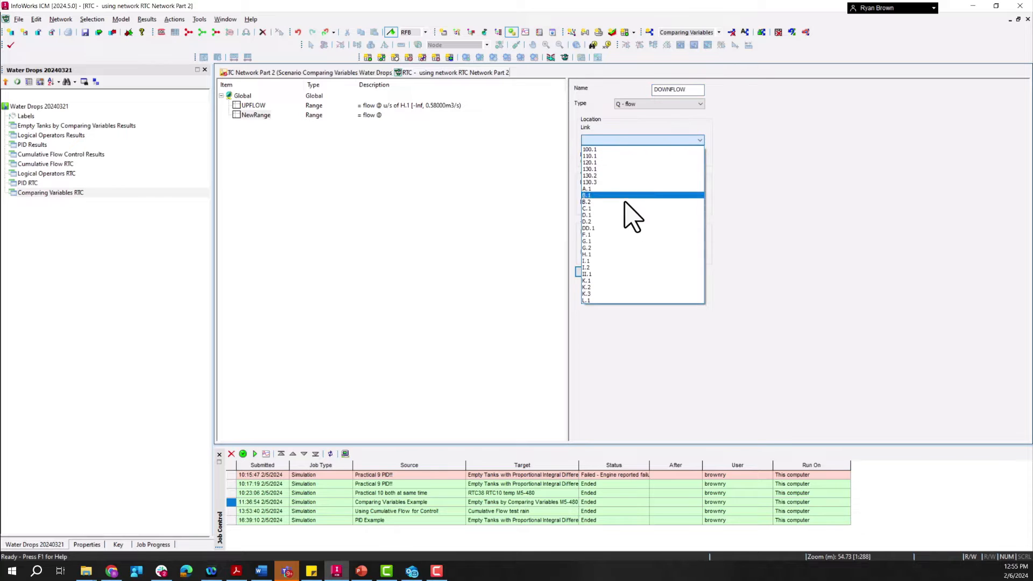
{"action": "left_click", "coordinate": [613, 255]}
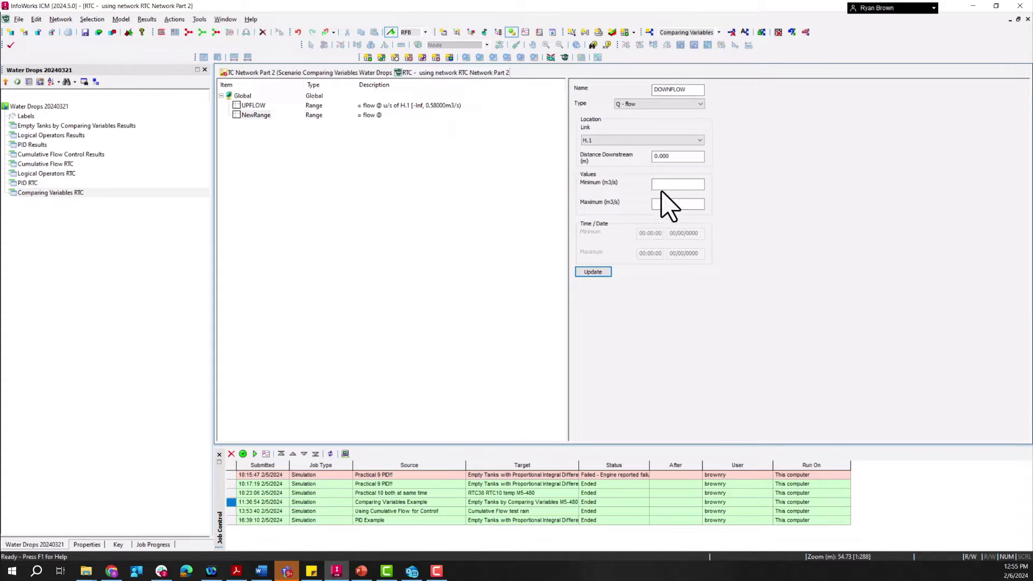
{"action": "left_click", "coordinate": [661, 184]}
{"action": "type", "text": "0.58"}
{"action": "key", "text": "Return"}
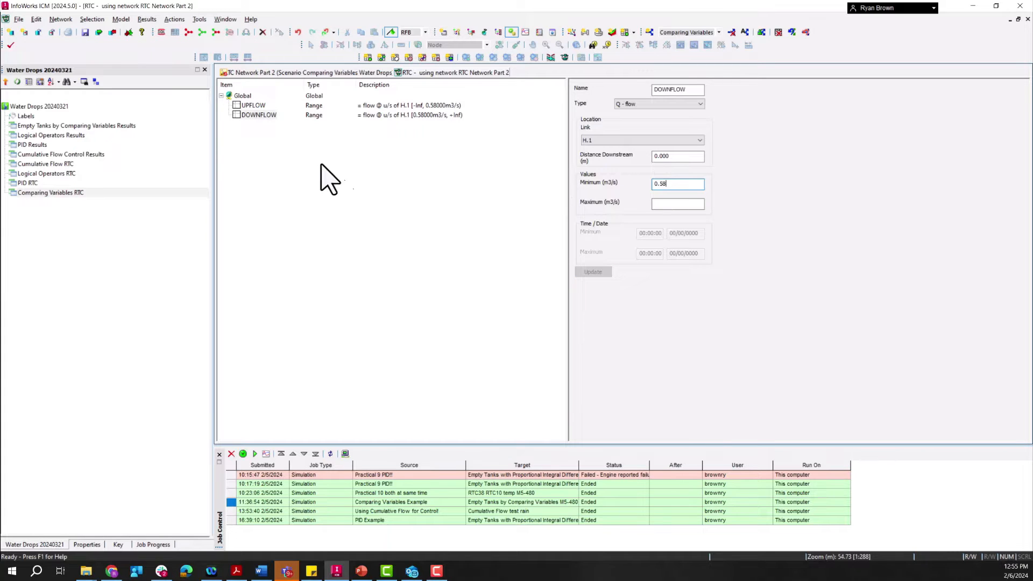
Step: Insert a third range under Global and name it LEVELD
{"action": "left_click", "coordinate": [243, 96]}
{"action": "right_click", "coordinate": [243, 96]}
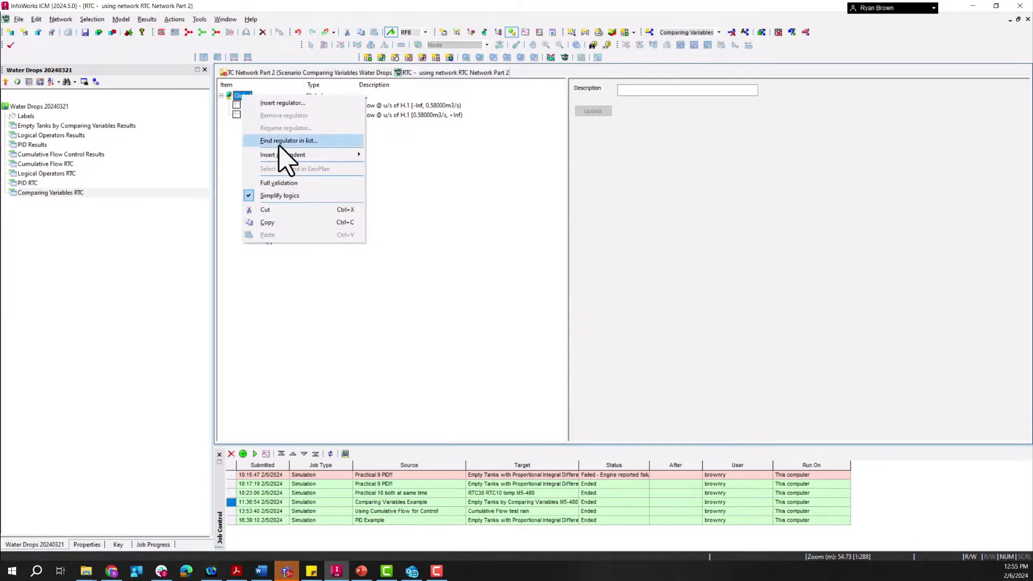
{"action": "mouse_move", "coordinate": [292, 156]}
{"action": "left_click", "coordinate": [390, 156]}
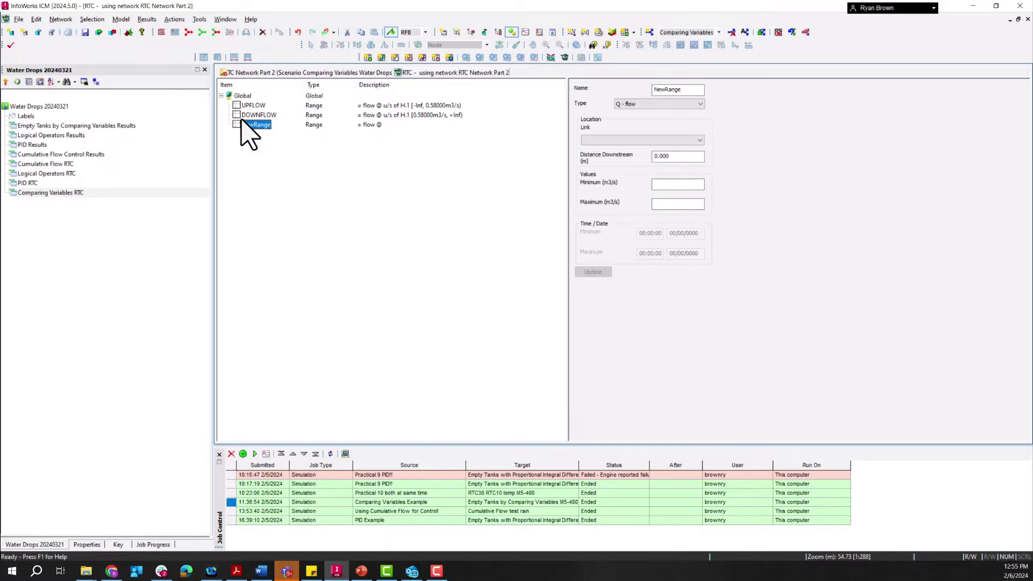
{"action": "left_click_drag", "start_coordinate": [692, 93], "coordinate": [575, 93]}
{"action": "type", "text": "L"}
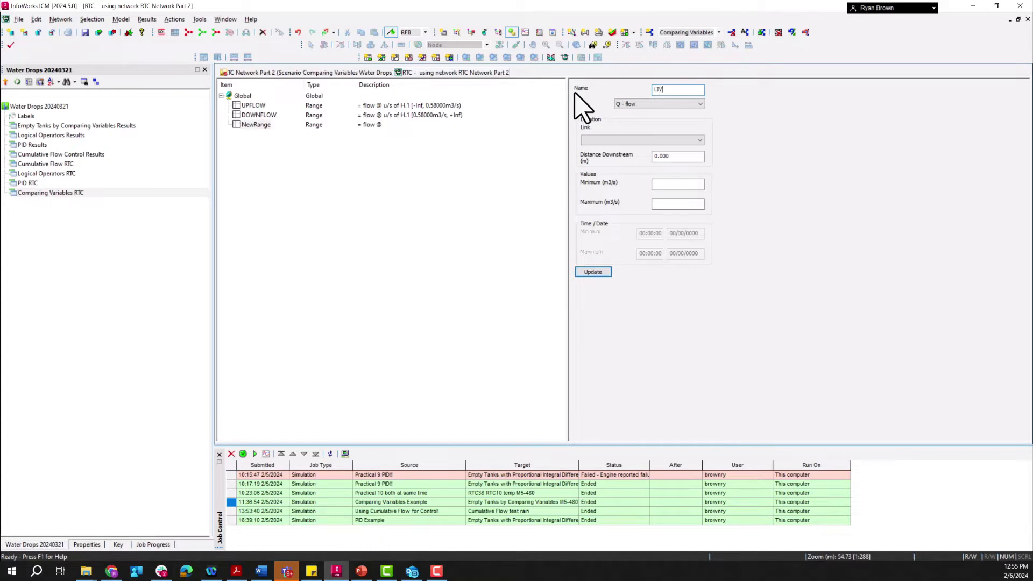
{"action": "type", "text": "EVELD"}
Step: Set the LEVELD range to type Z - height above datum at node D and update it
{"action": "left_click", "coordinate": [629, 104]}
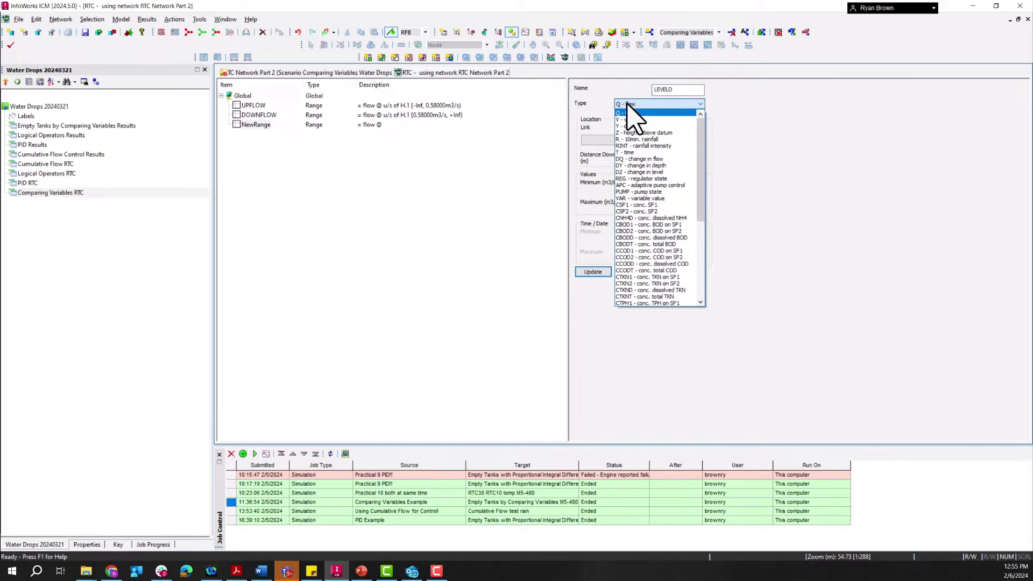
{"action": "left_click", "coordinate": [636, 133]}
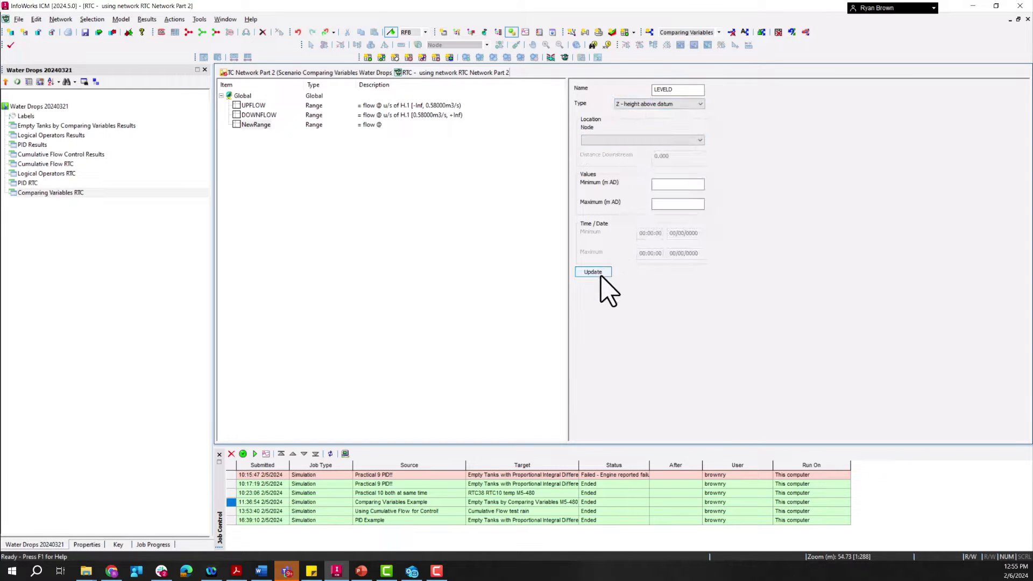
{"action": "left_click", "coordinate": [627, 141]}
{"action": "left_click", "coordinate": [610, 194]}
{"action": "left_click", "coordinate": [592, 272]}
Step: Insert a fourth range under Global and name it LEVELI
{"action": "right_click", "coordinate": [241, 96]}
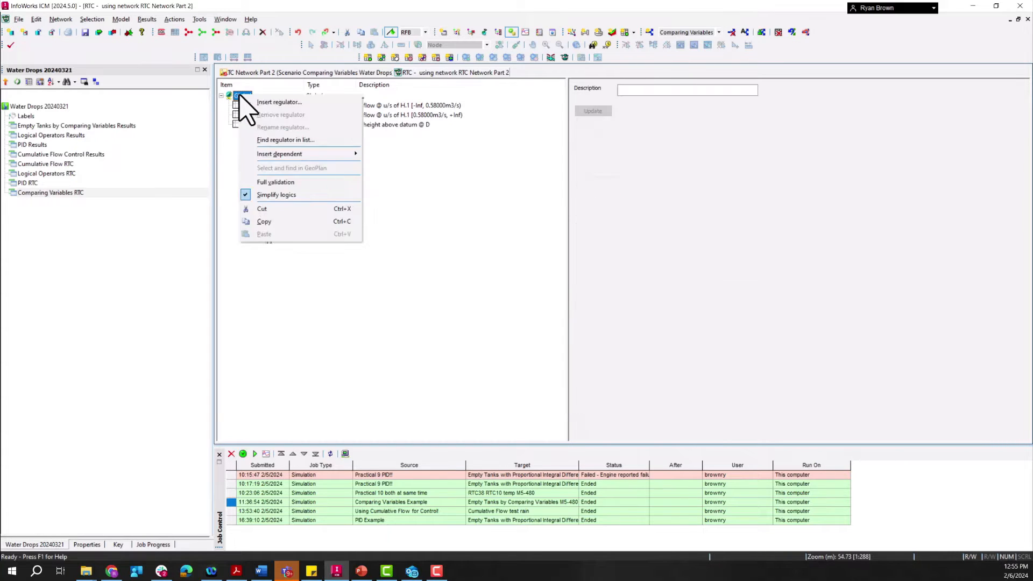
{"action": "mouse_move", "coordinate": [281, 156]}
{"action": "left_click", "coordinate": [383, 154]}
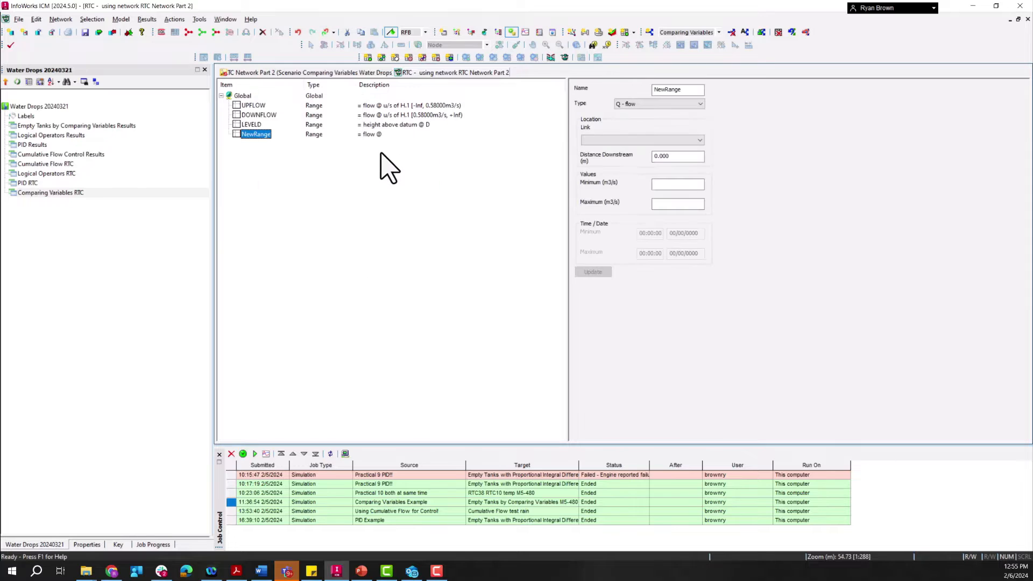
{"action": "left_click_drag", "start_coordinate": [694, 89], "coordinate": [601, 92]}
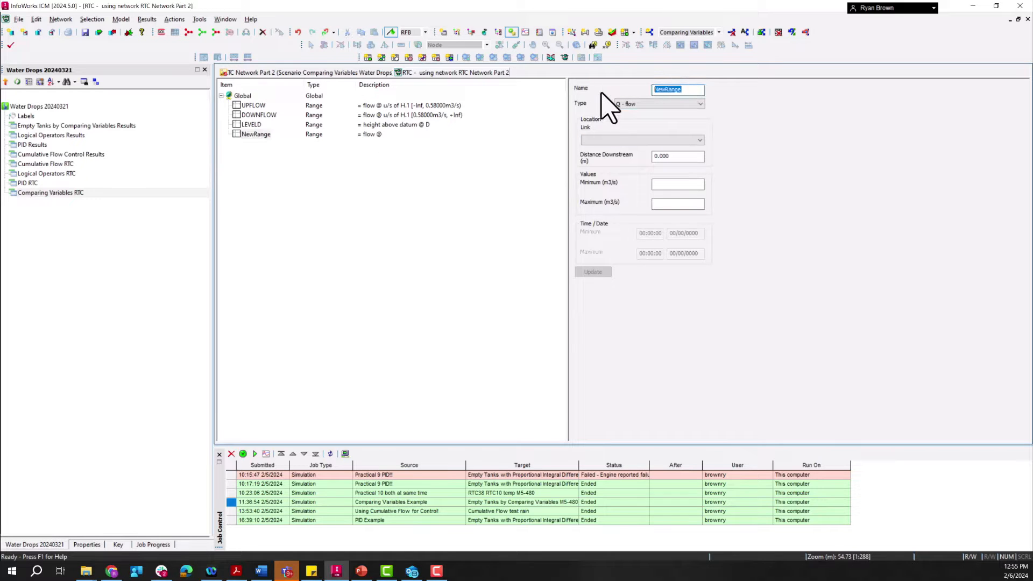
{"action": "type", "text": "LEVELU"}
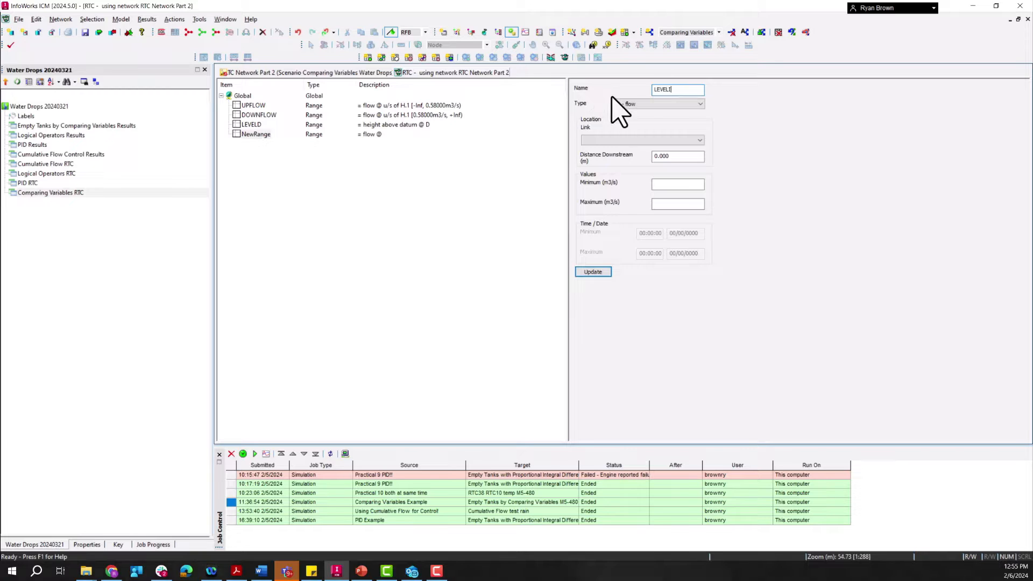
Step: Set the LEVELI range to type Z - height above datum at node I and update it
{"action": "left_click", "coordinate": [643, 104]}
{"action": "left_click", "coordinate": [643, 132]}
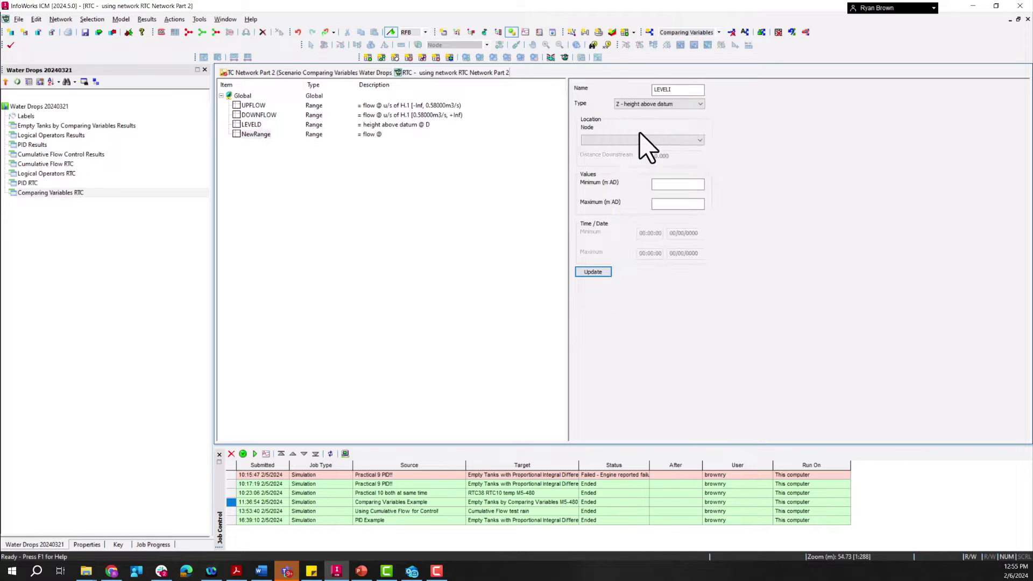
{"action": "left_click", "coordinate": [644, 141]}
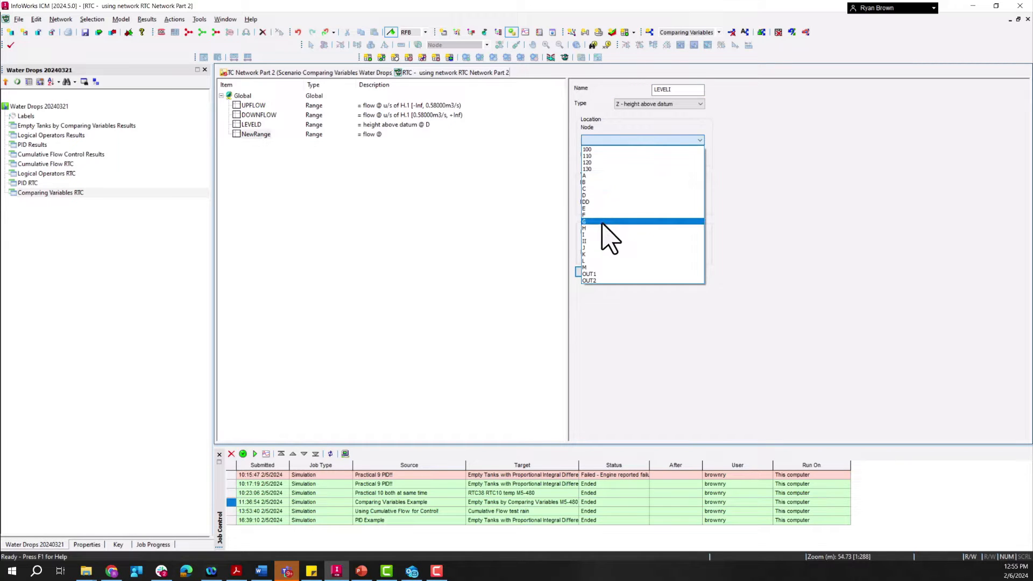
{"action": "left_click", "coordinate": [597, 235]}
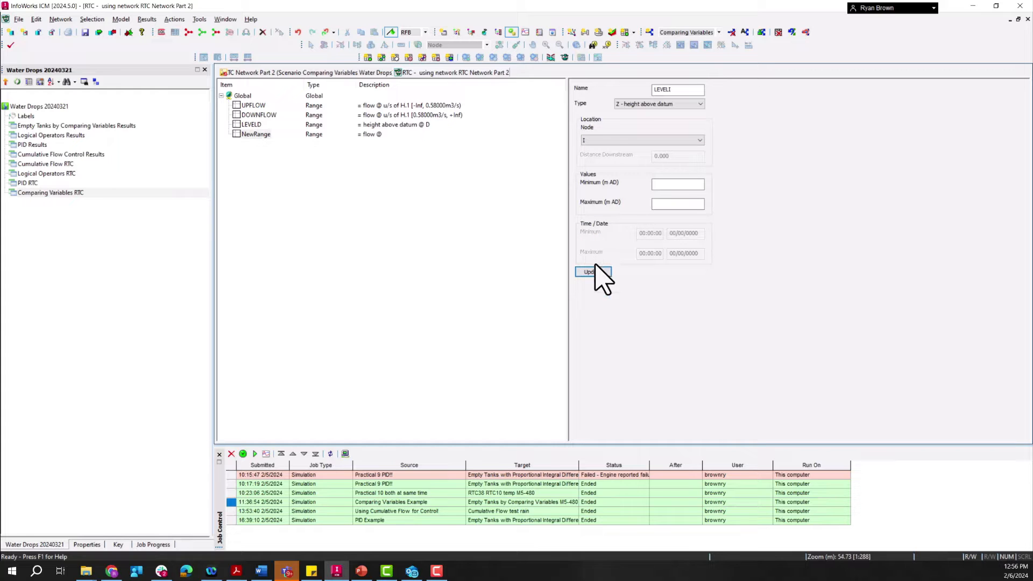
{"action": "left_click", "coordinate": [593, 272]}
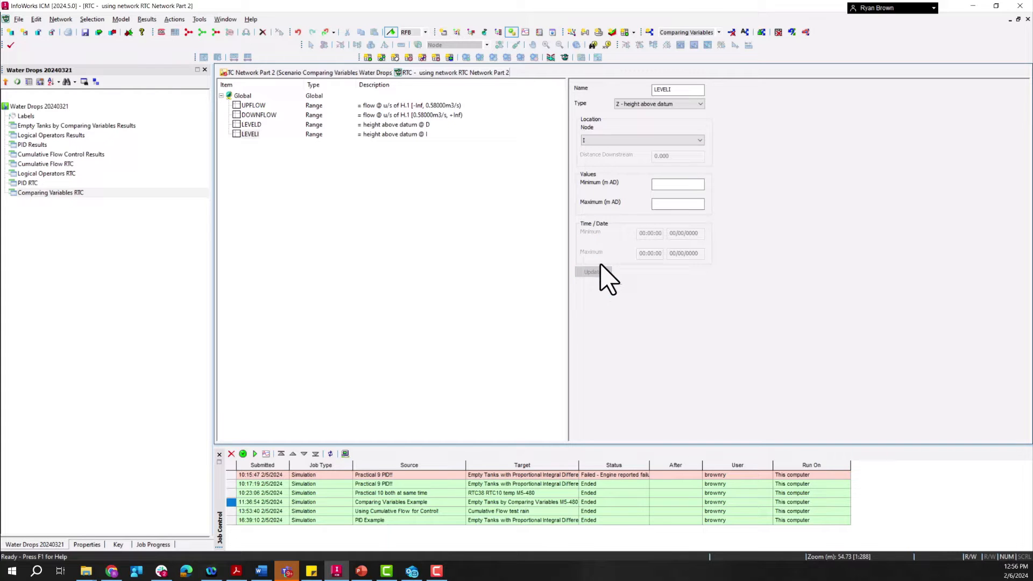
Step: Insert a dependent variable under Global and name it COMP
{"action": "right_click", "coordinate": [243, 96]}
{"action": "mouse_move", "coordinate": [309, 155]}
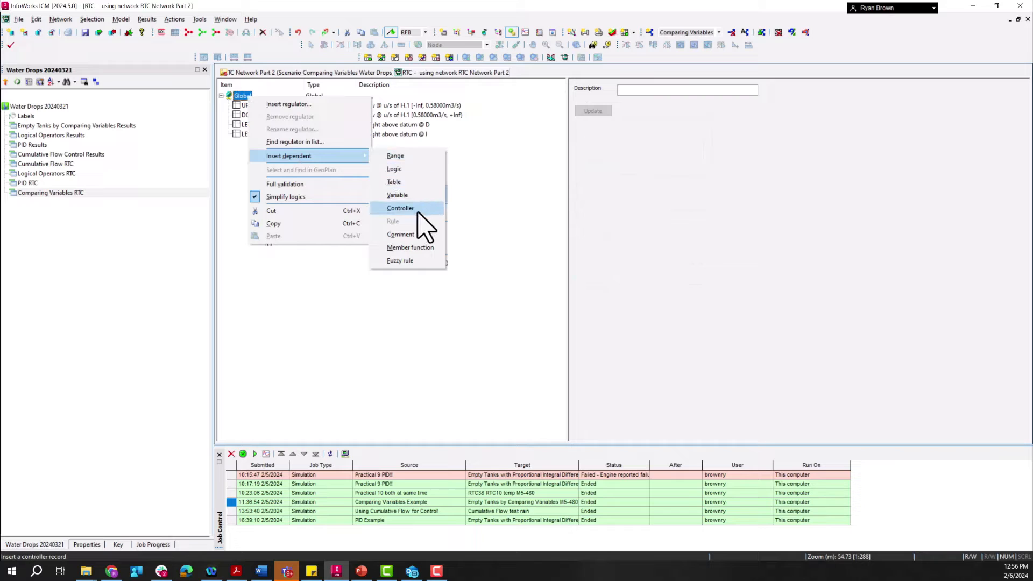
{"action": "left_click", "coordinate": [412, 195]}
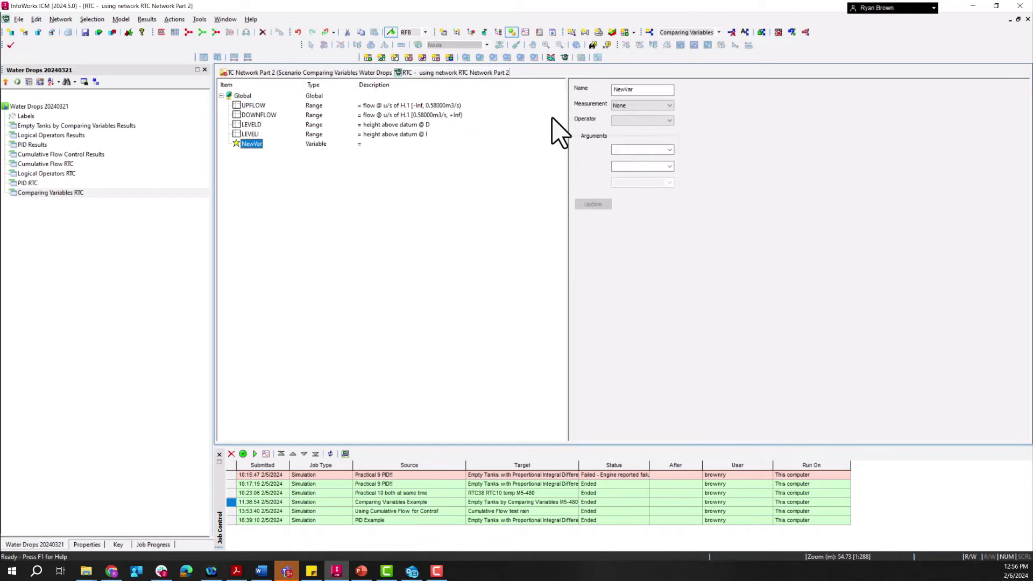
{"action": "left_click", "coordinate": [651, 89]}
{"action": "double_click", "coordinate": [651, 89]}
{"action": "type", "text": "COMP"}
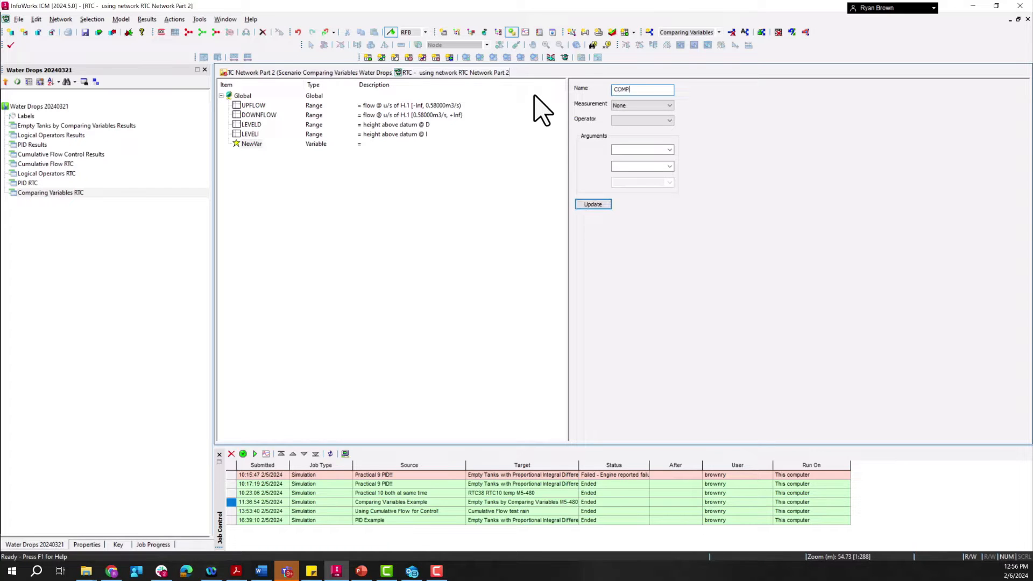
Step: Define the COMP variable with the Minus operator as LEVELD minus LEVELI and update it
{"action": "left_click", "coordinate": [640, 123]}
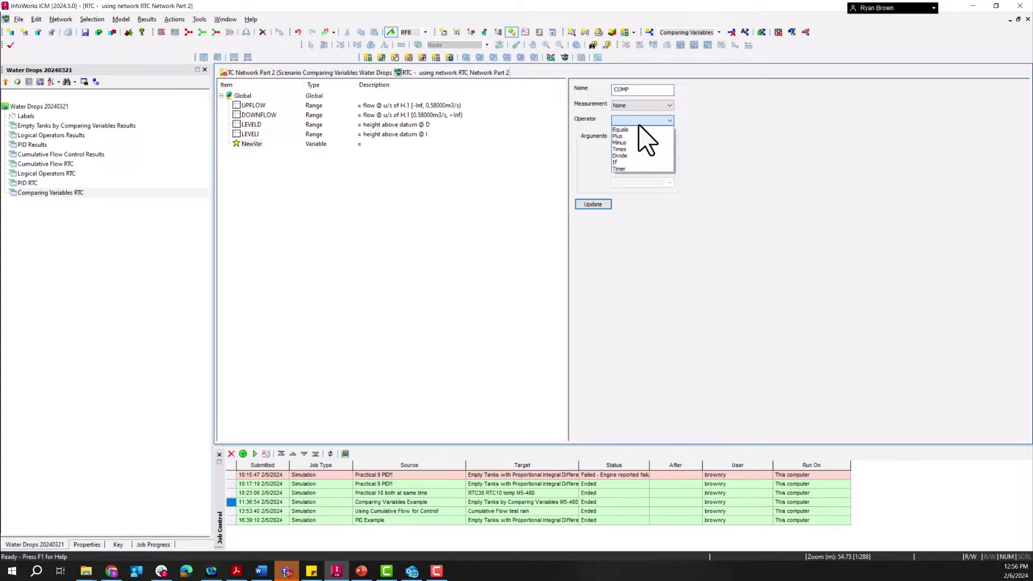
{"action": "left_click", "coordinate": [625, 143]}
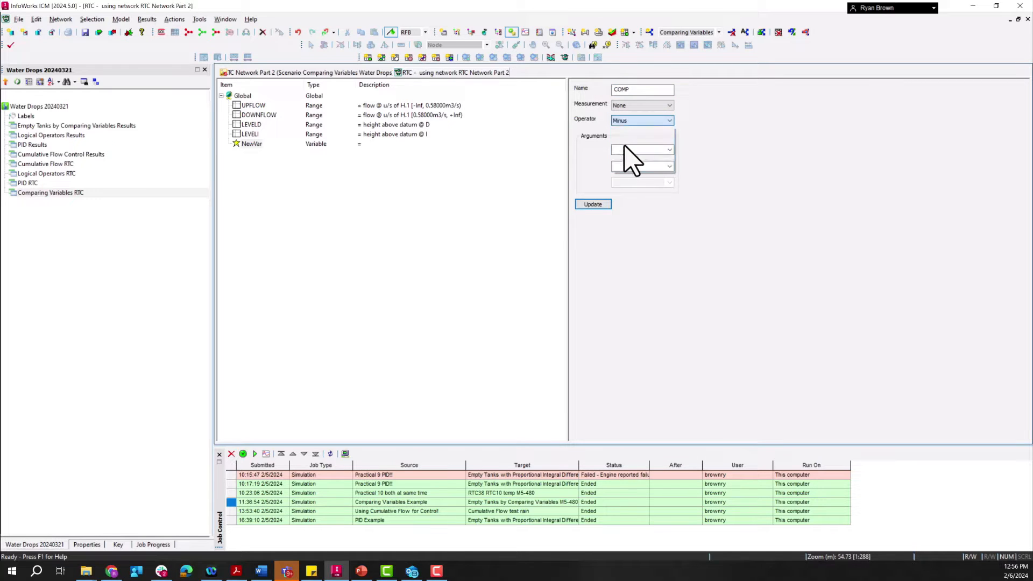
{"action": "left_click", "coordinate": [669, 149]}
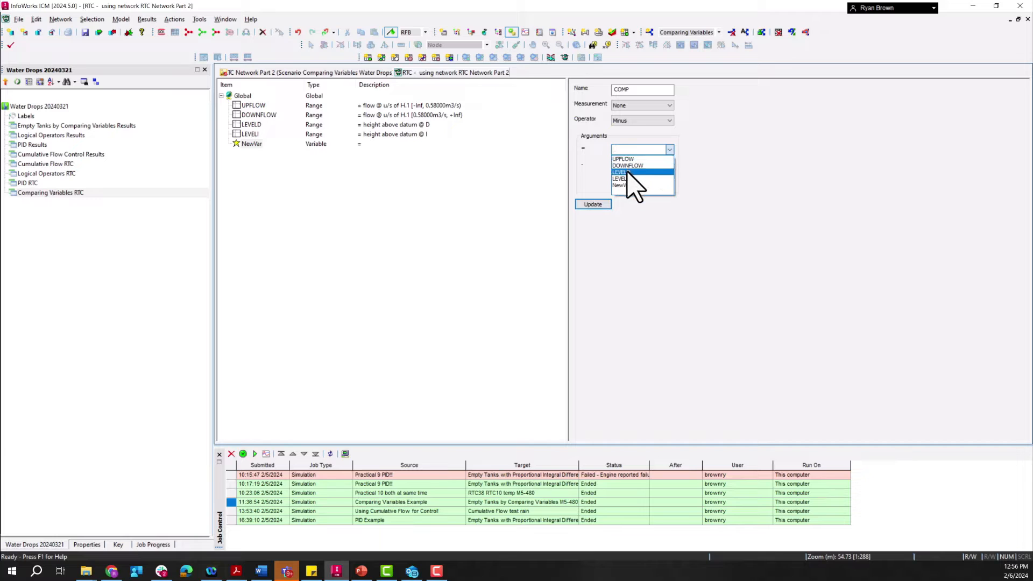
{"action": "left_click", "coordinate": [654, 171]}
{"action": "left_click", "coordinate": [669, 167]}
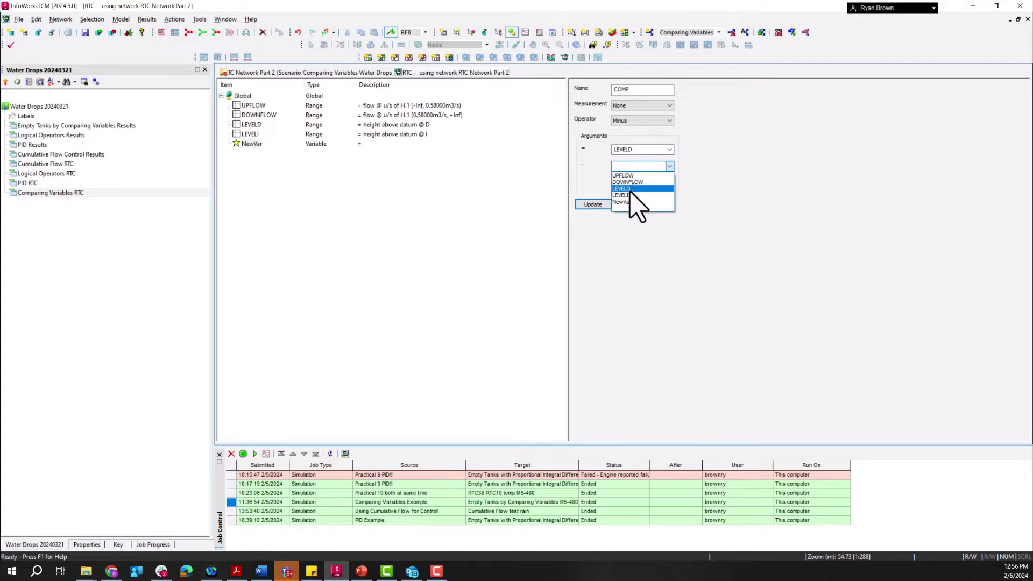
{"action": "left_click", "coordinate": [630, 189]}
{"action": "left_click", "coordinate": [669, 166]}
{"action": "left_click", "coordinate": [629, 196]}
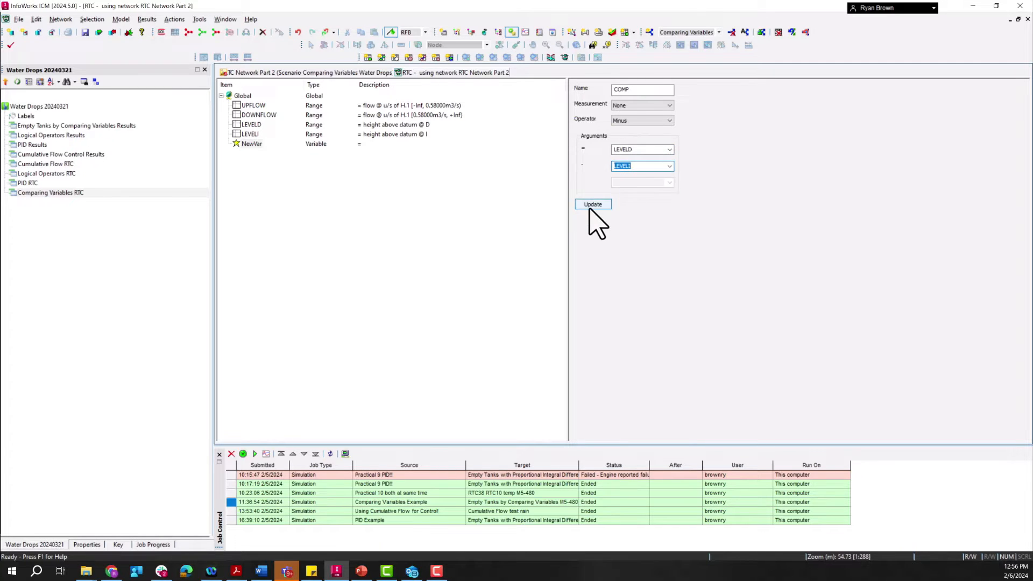
{"action": "left_click", "coordinate": [593, 204]}
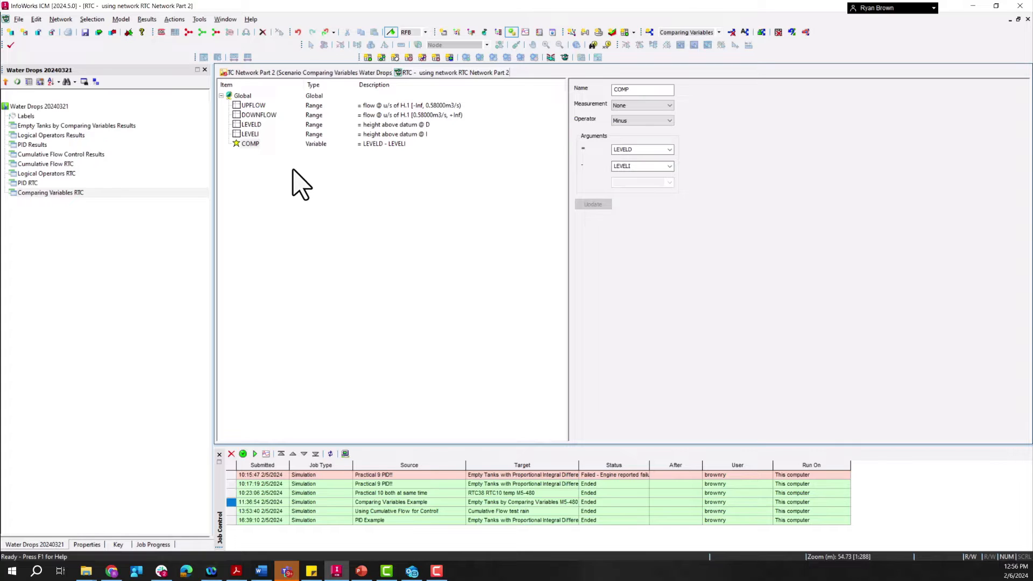
Step: Insert a dependent range under Global and name it DMORE
{"action": "left_click", "coordinate": [242, 96]}
{"action": "right_click", "coordinate": [242, 96]}
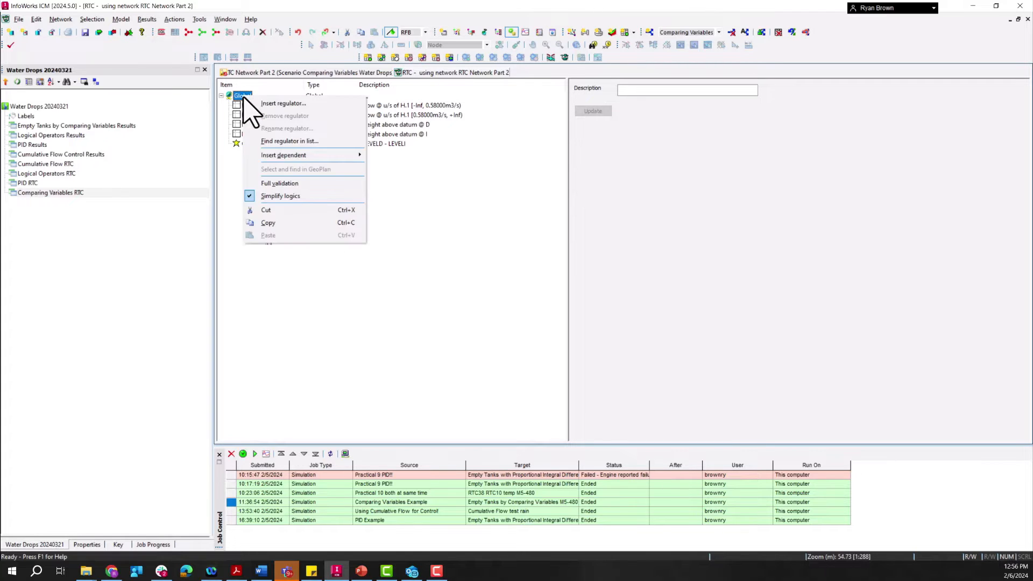
{"action": "mouse_move", "coordinate": [283, 161]}
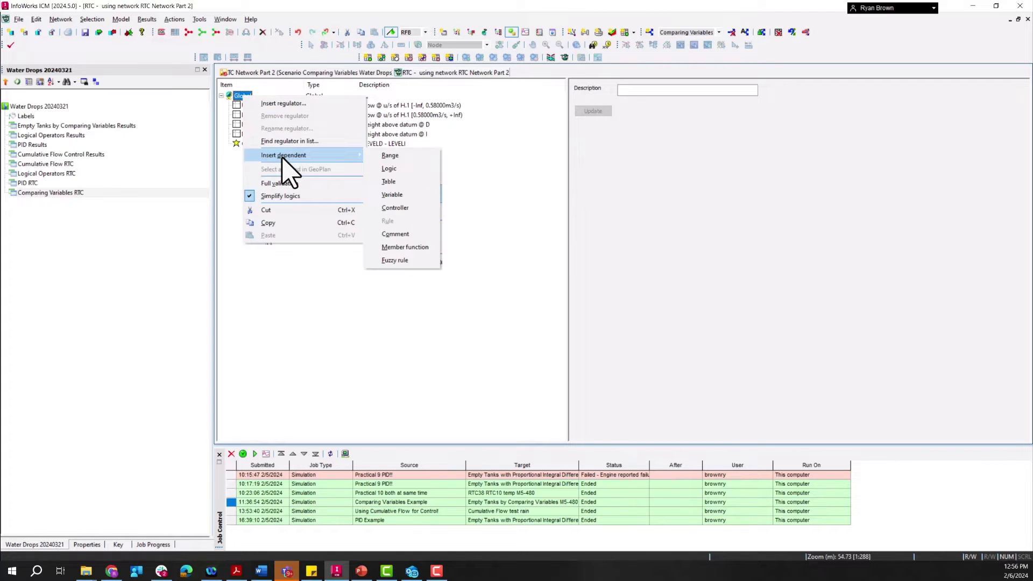
{"action": "left_click", "coordinate": [391, 156]}
{"action": "double_click", "coordinate": [701, 90]}
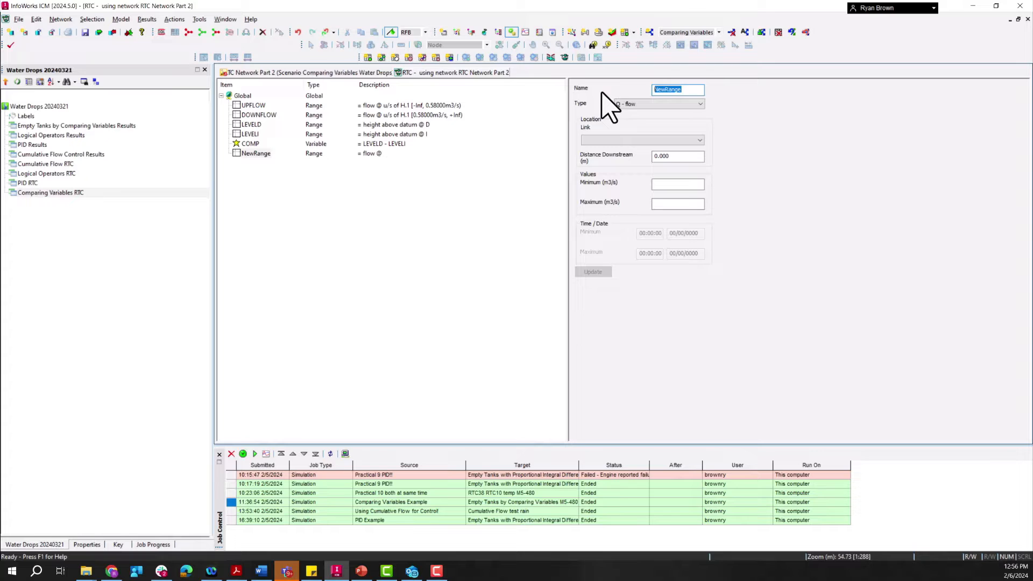
{"action": "type", "text": "DMORE"}
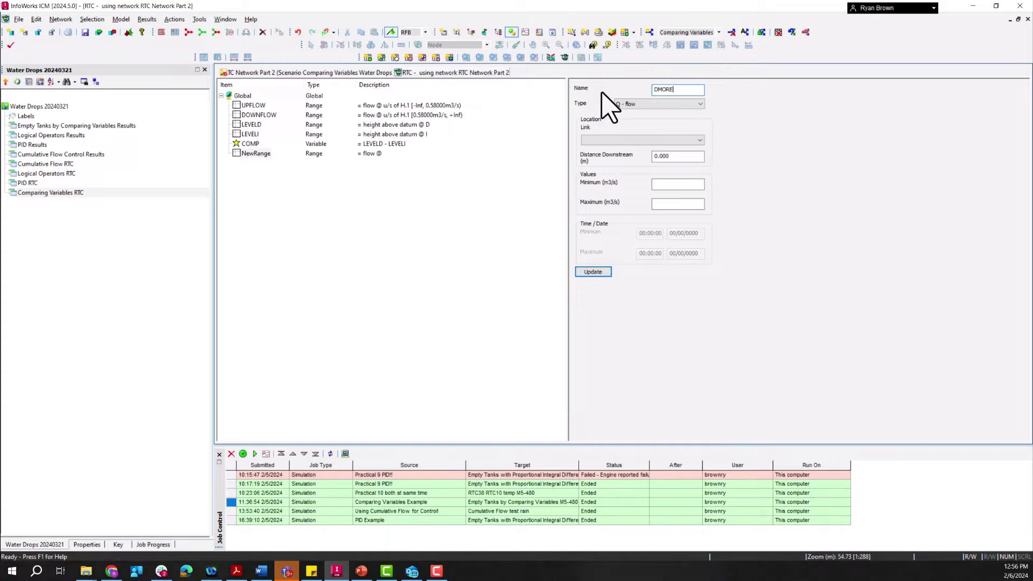
Step: Set the DMORE range to type VAR - variable value with definition COMP and a minimum of 7, and update it
{"action": "left_click", "coordinate": [652, 105]}
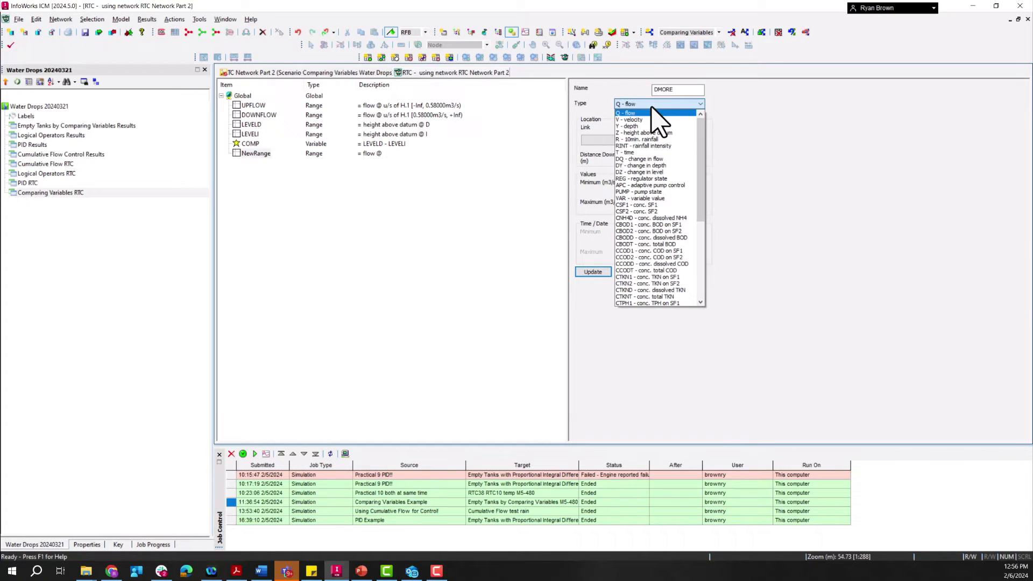
{"action": "left_click", "coordinate": [663, 133]}
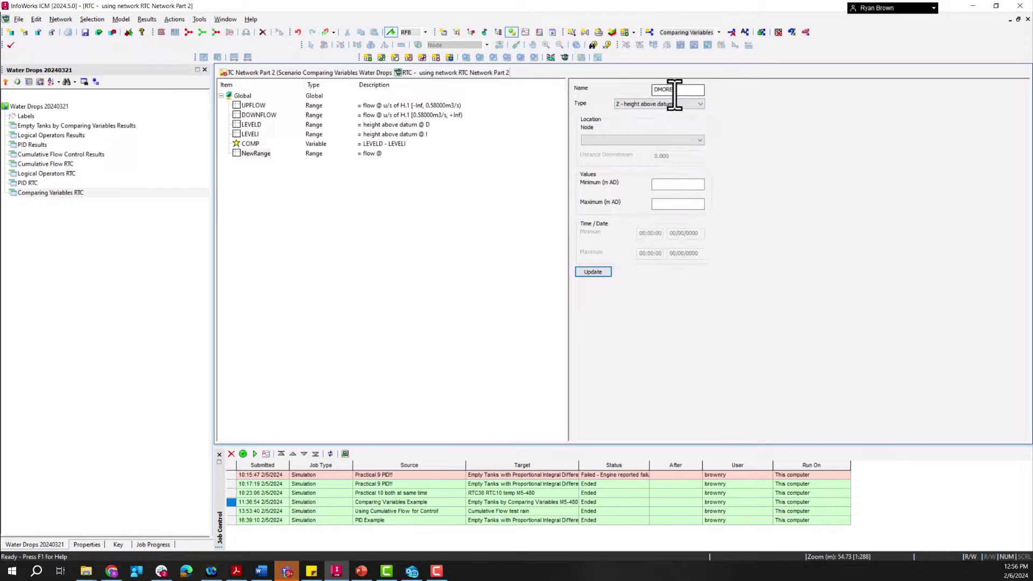
{"action": "left_click", "coordinate": [670, 104]}
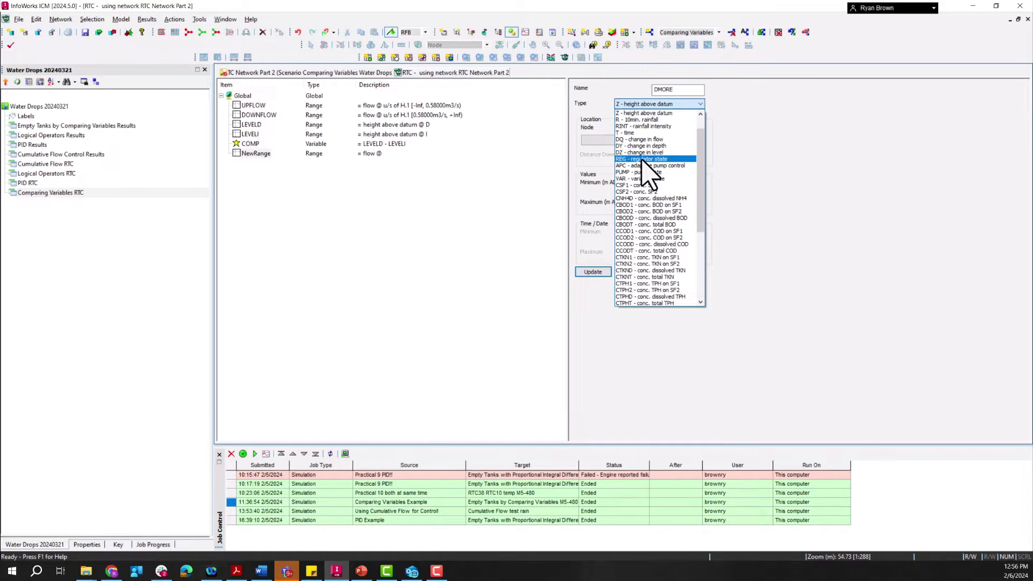
{"action": "left_click", "coordinate": [651, 178]}
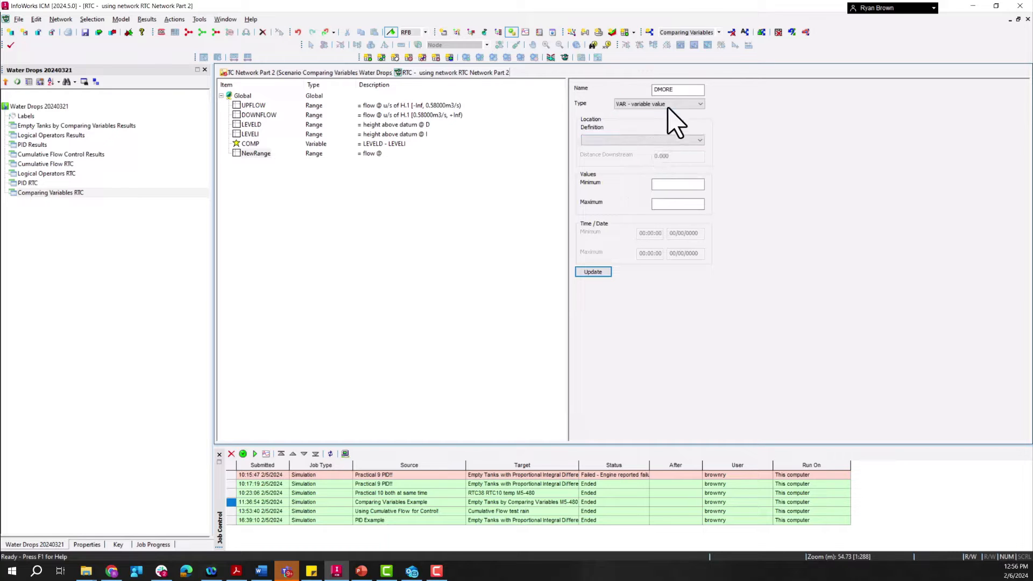
{"action": "left_click", "coordinate": [652, 139]}
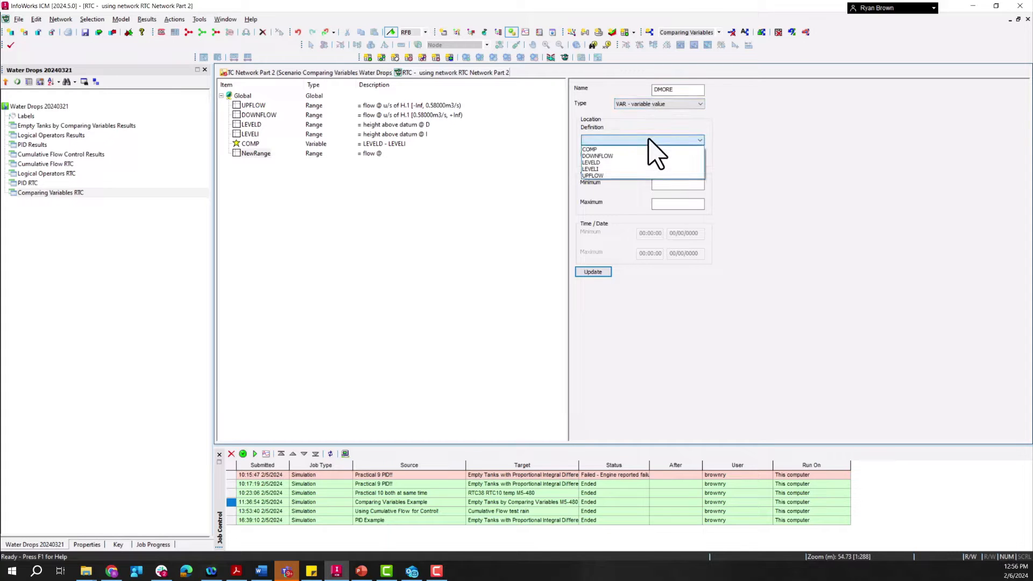
{"action": "left_click", "coordinate": [608, 150]}
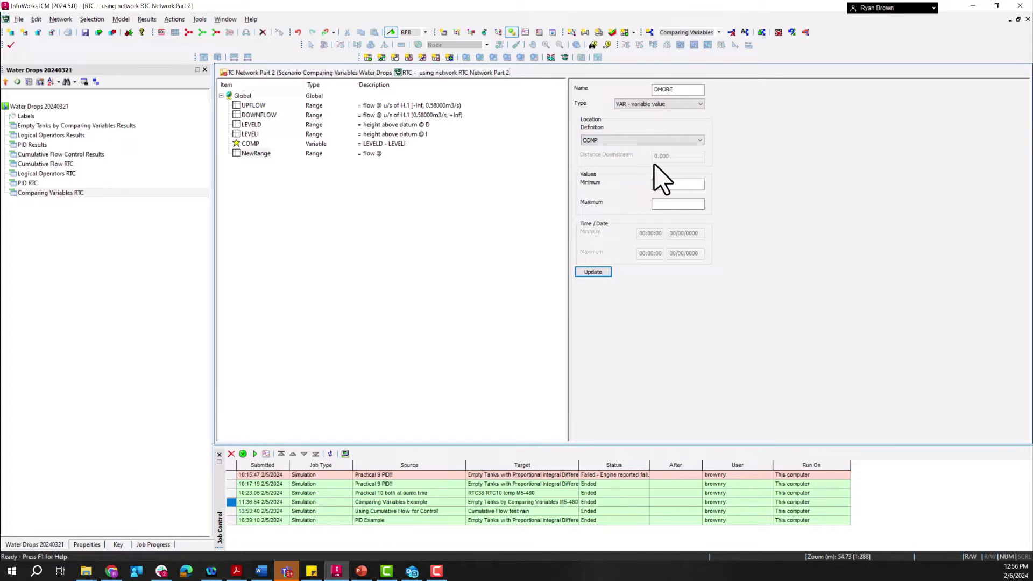
{"action": "left_click", "coordinate": [687, 187]}
{"action": "type", "text": "7"}
{"action": "left_click", "coordinate": [670, 205]}
{"action": "left_click", "coordinate": [584, 273]}
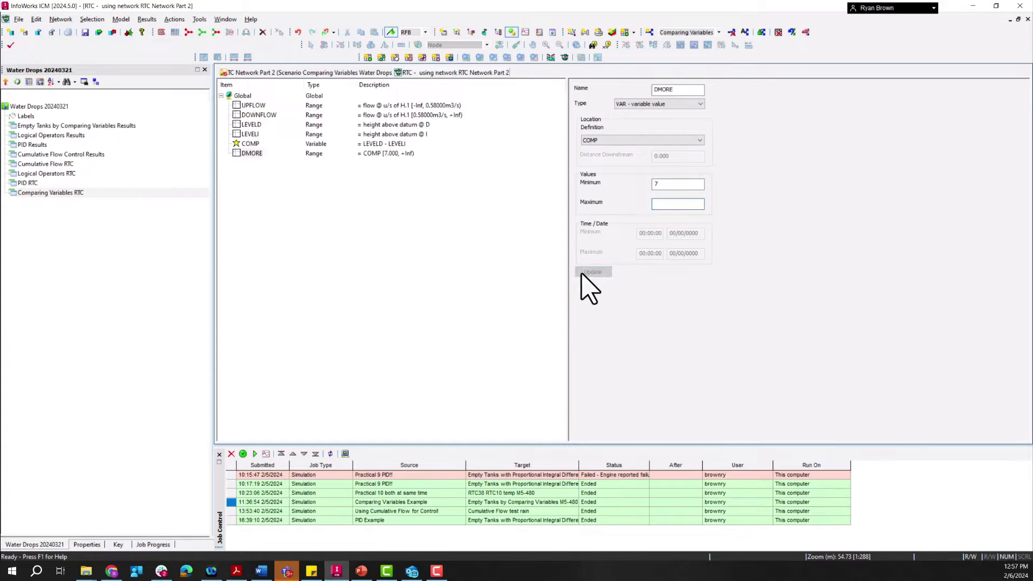
Step: Insert another dependent range under Global and name it IMORE
{"action": "left_click", "coordinate": [242, 97]}
{"action": "right_click", "coordinate": [243, 97]}
{"action": "mouse_move", "coordinate": [291, 157]}
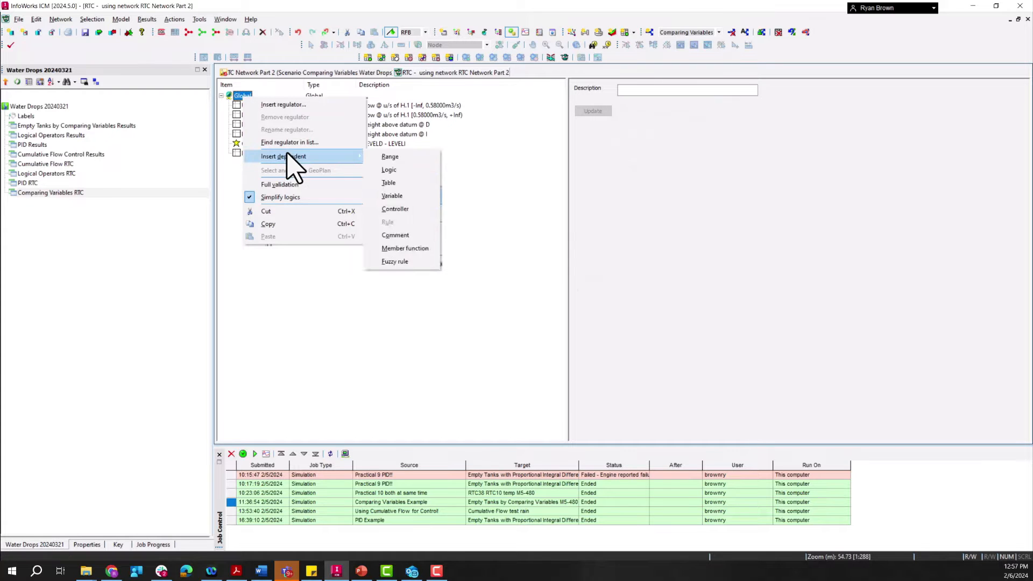
{"action": "left_click", "coordinate": [404, 155]}
{"action": "double_click", "coordinate": [682, 89]}
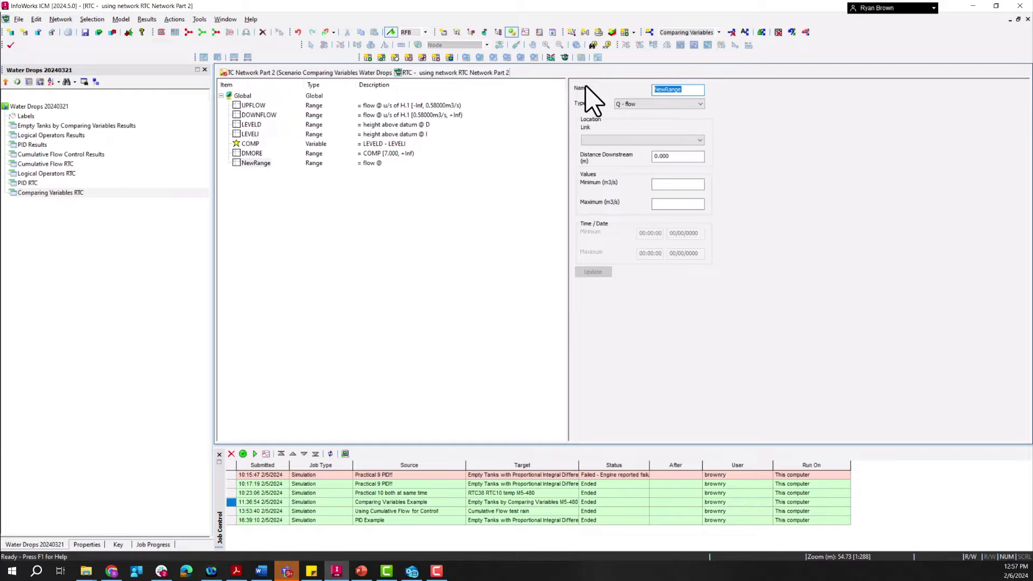
{"action": "type", "text": "IMORE"}
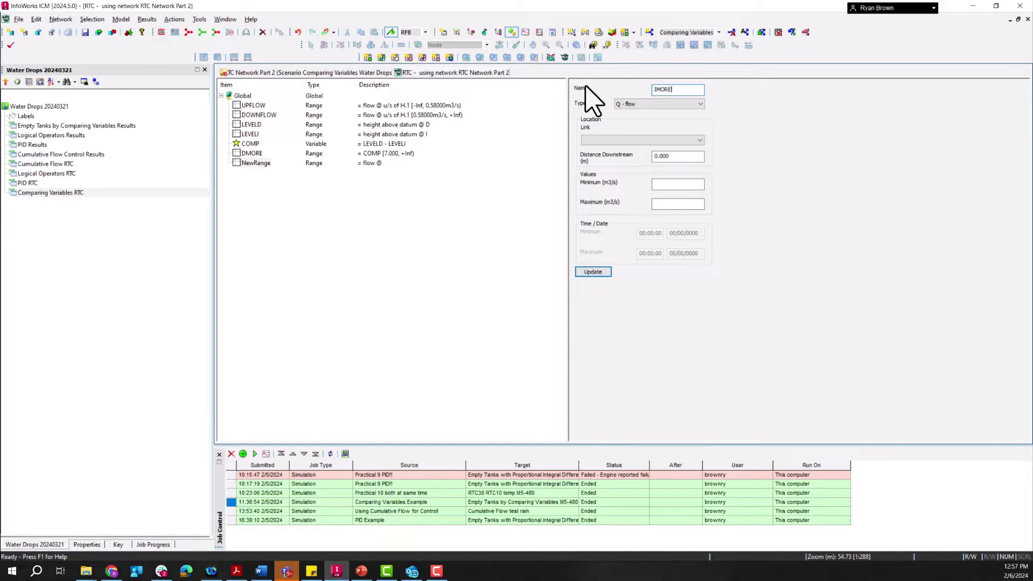
Step: Set the IMORE range to type VAR - variable value with definition COMP and a maximum of 7, and update it
{"action": "left_click", "coordinate": [651, 104]}
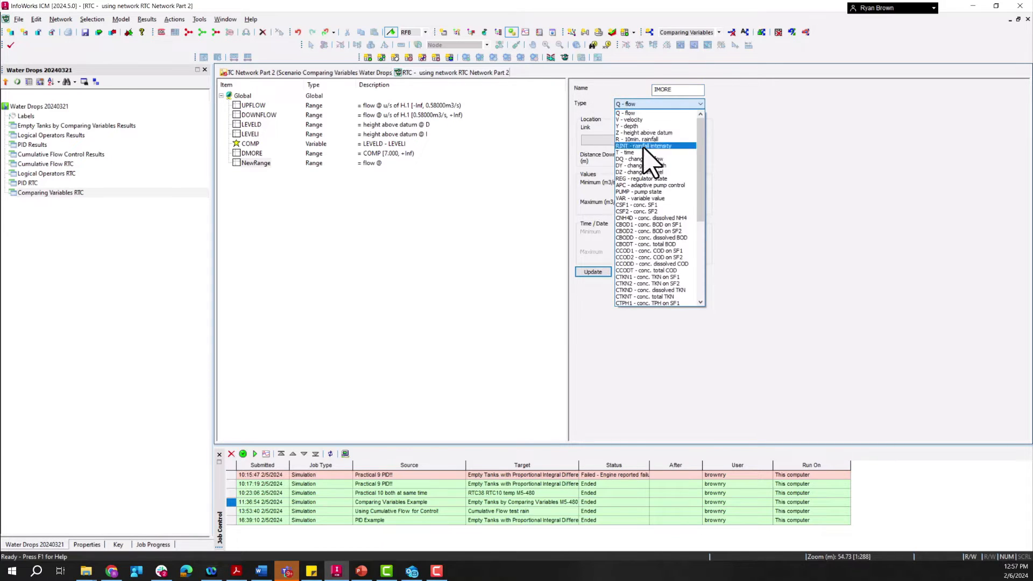
{"action": "left_click", "coordinate": [651, 198]}
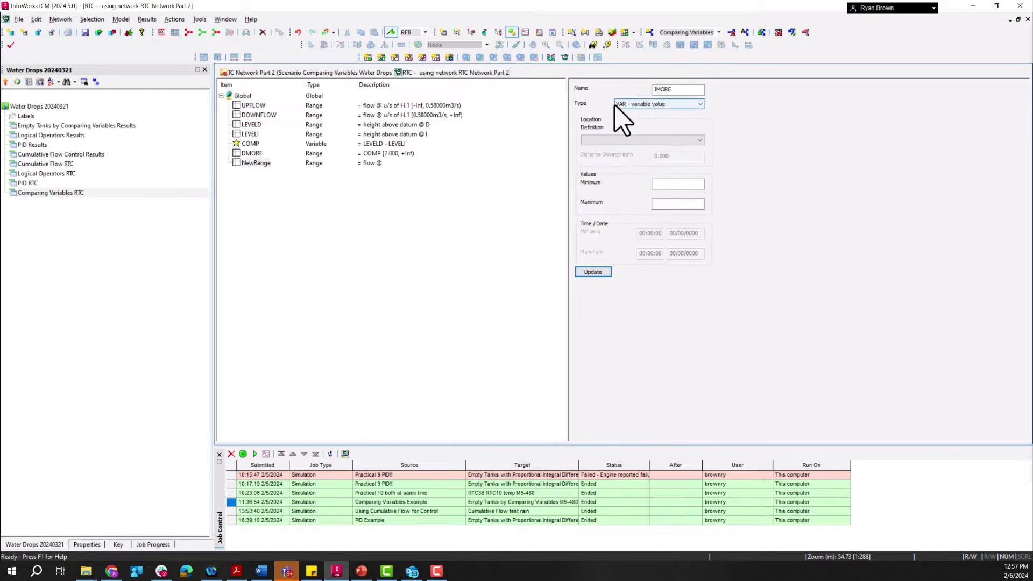
{"action": "left_click", "coordinate": [638, 139]}
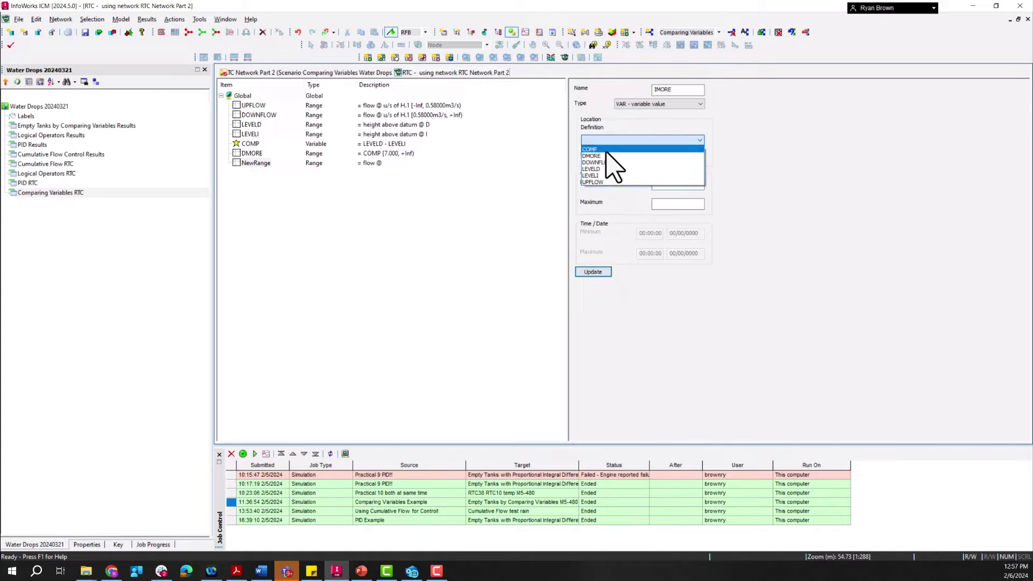
{"action": "left_click", "coordinate": [605, 164]}
{"action": "left_click", "coordinate": [655, 204]}
{"action": "type", "text": "7"}
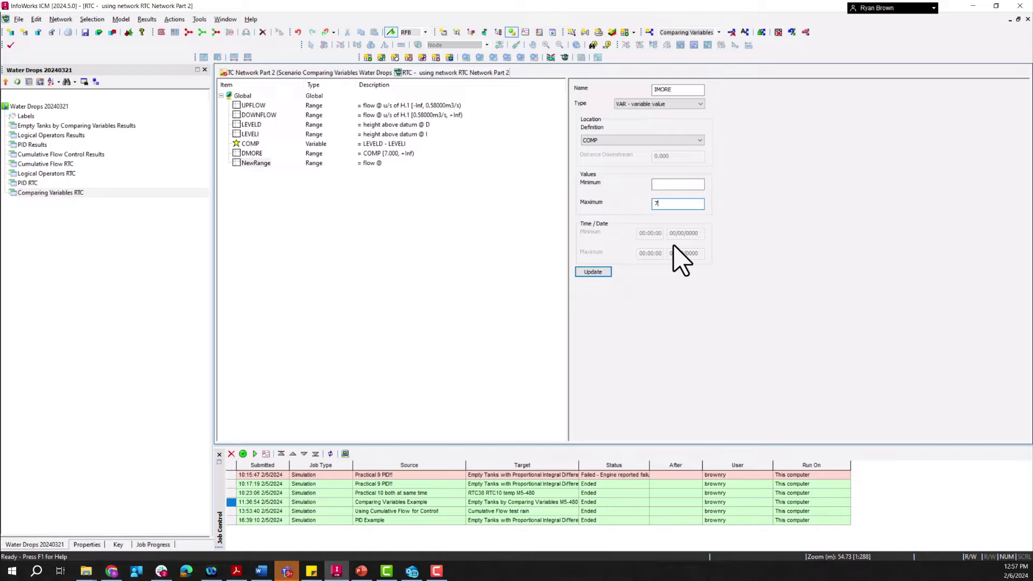
{"action": "left_click", "coordinate": [606, 276]}
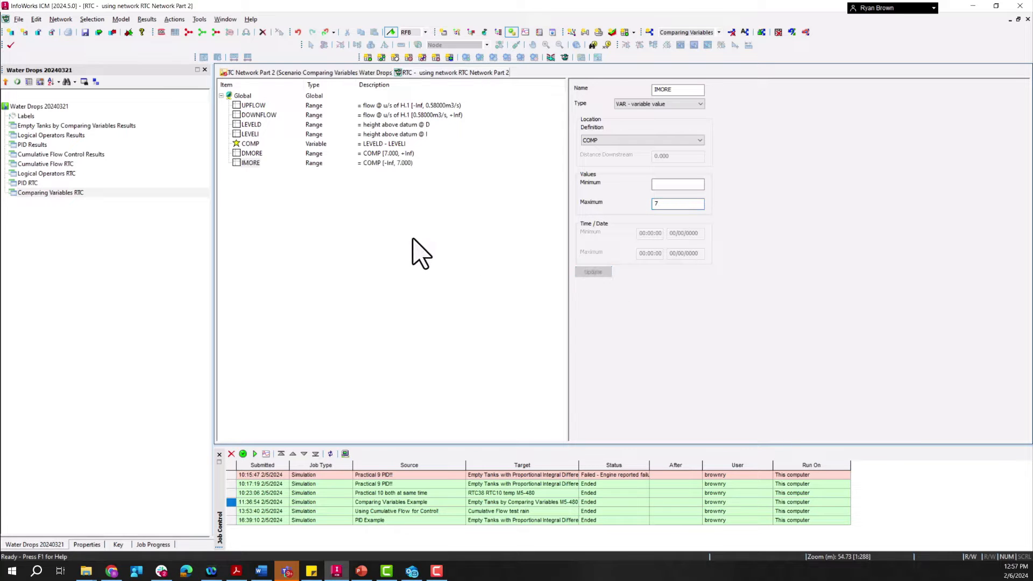
Step: Insert a dependent logic under Global and name it UPD
{"action": "right_click", "coordinate": [246, 97]}
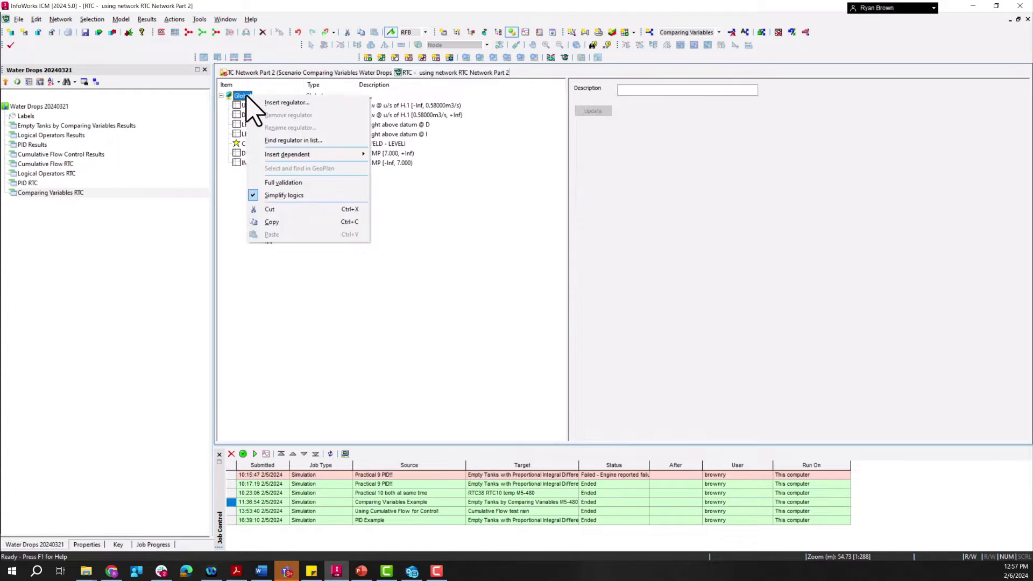
{"action": "mouse_move", "coordinate": [287, 156]}
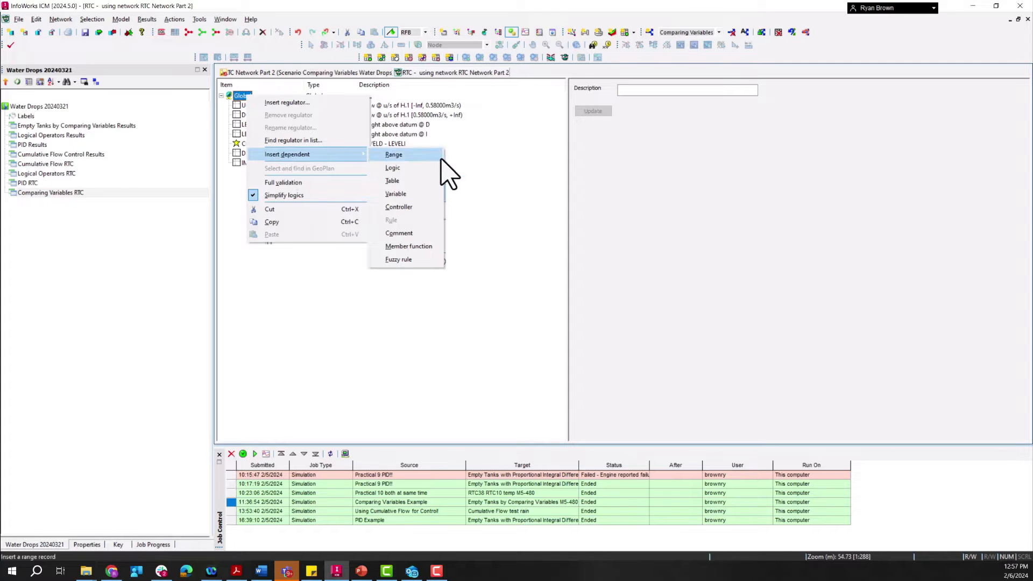
{"action": "left_click", "coordinate": [395, 168]}
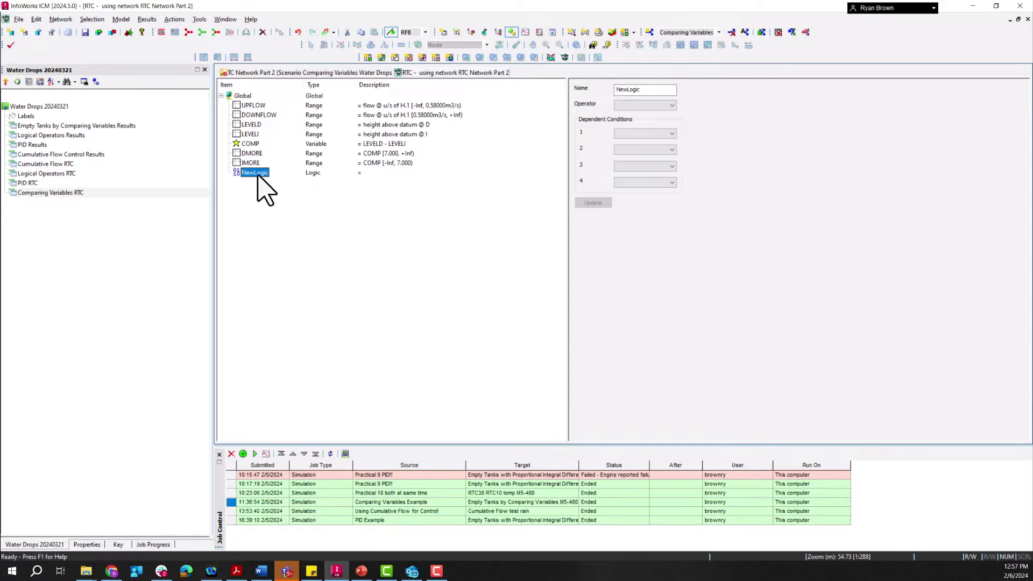
{"action": "double_click", "coordinate": [646, 89]}
{"action": "type", "text": "UPD"}
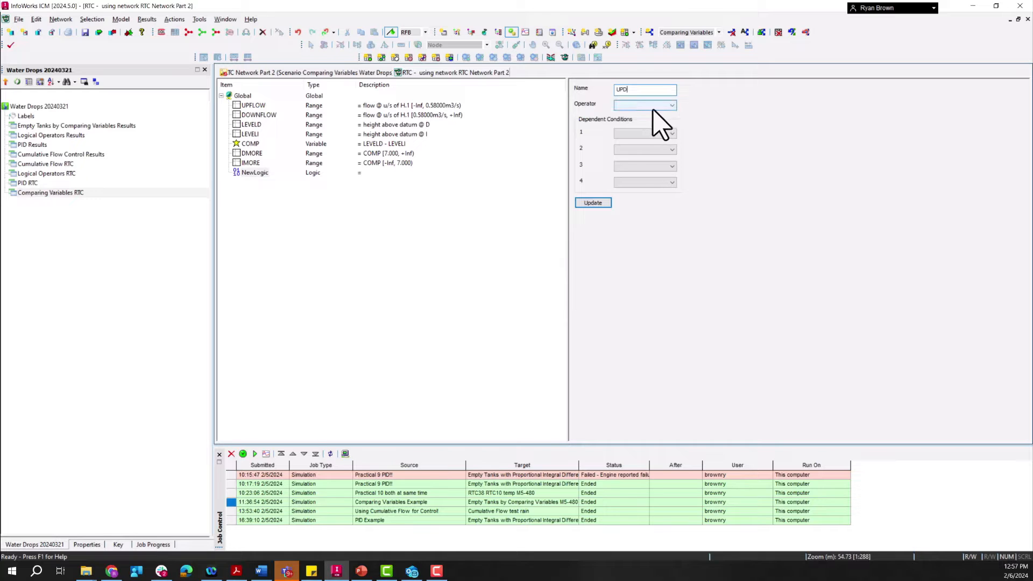
Step: Define the UPD logic with operator AND and dependent conditions UPFLOW and DMORE, and update it
{"action": "left_click", "coordinate": [672, 106]}
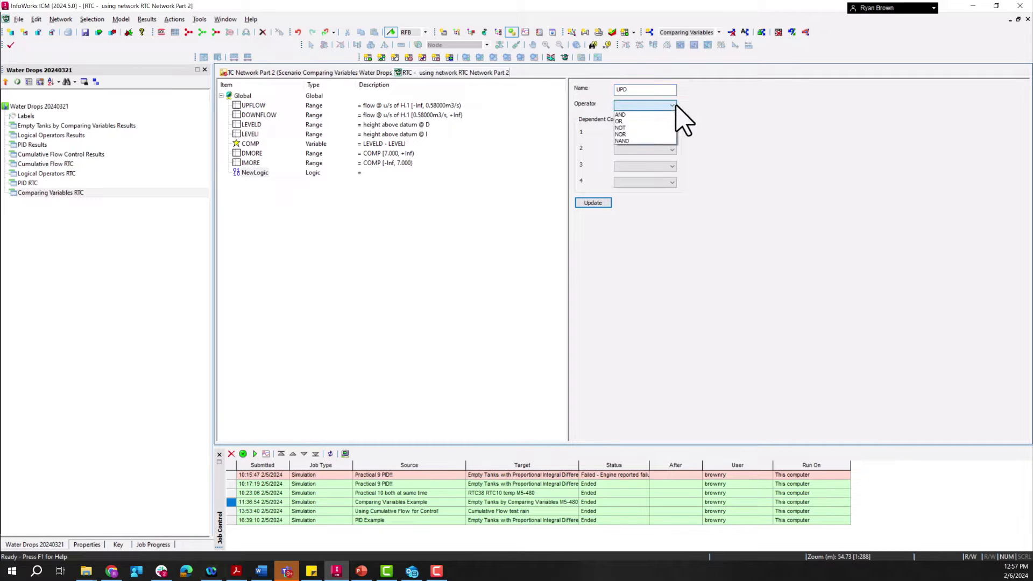
{"action": "left_click", "coordinate": [669, 115]}
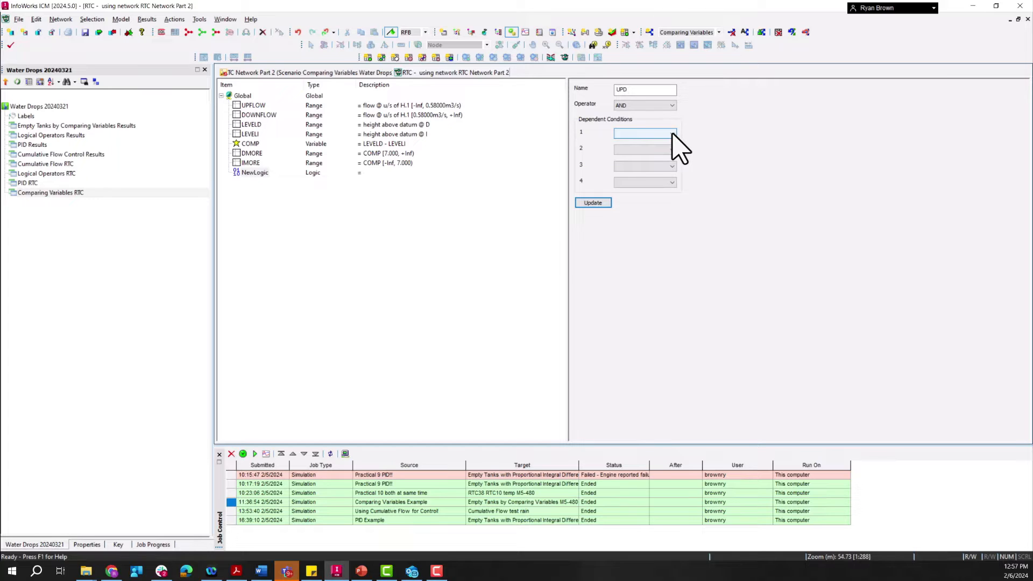
{"action": "left_click", "coordinate": [673, 134]}
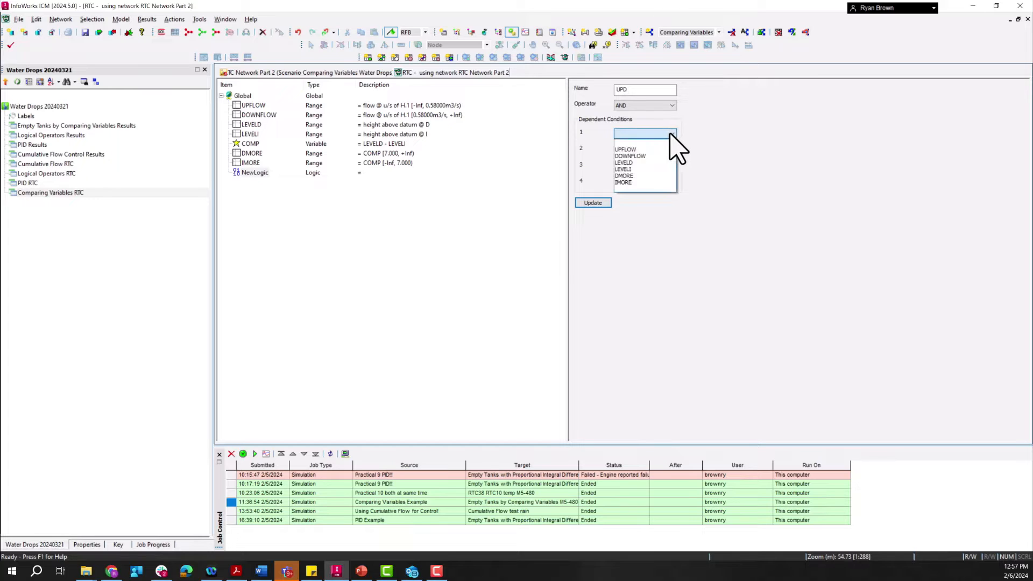
{"action": "left_click", "coordinate": [628, 151]}
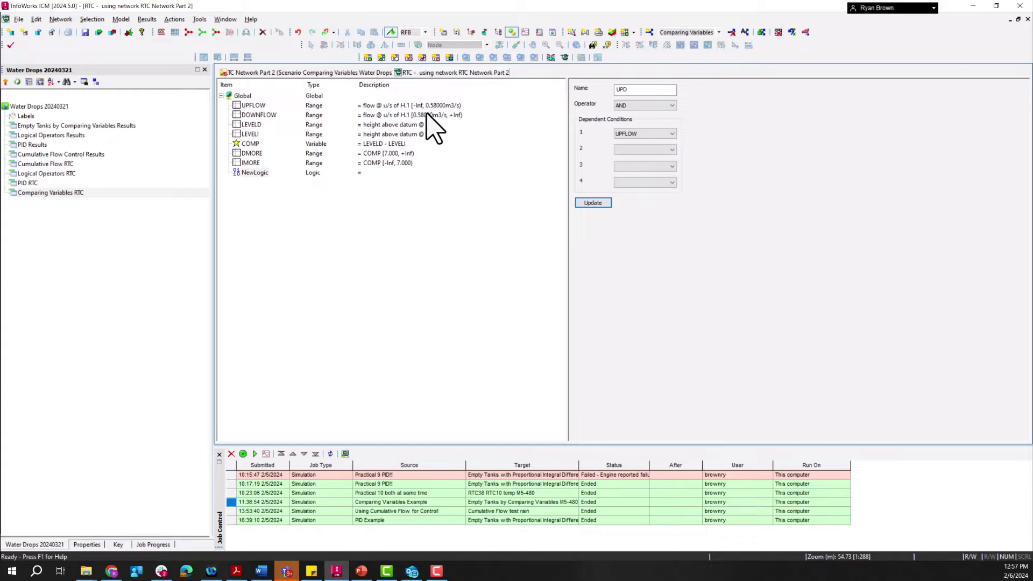
{"action": "left_click", "coordinate": [672, 149]}
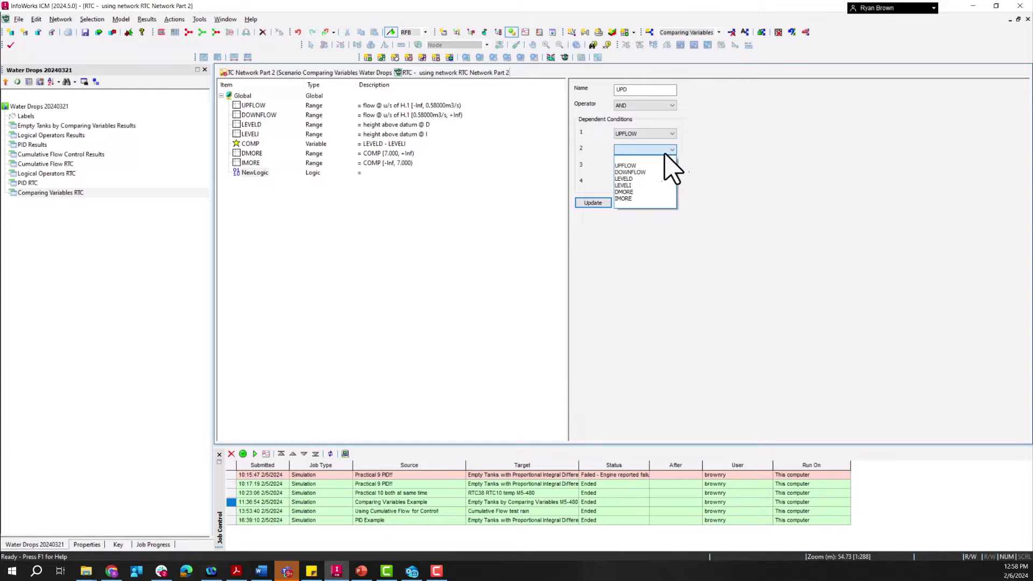
{"action": "left_click", "coordinate": [640, 193]}
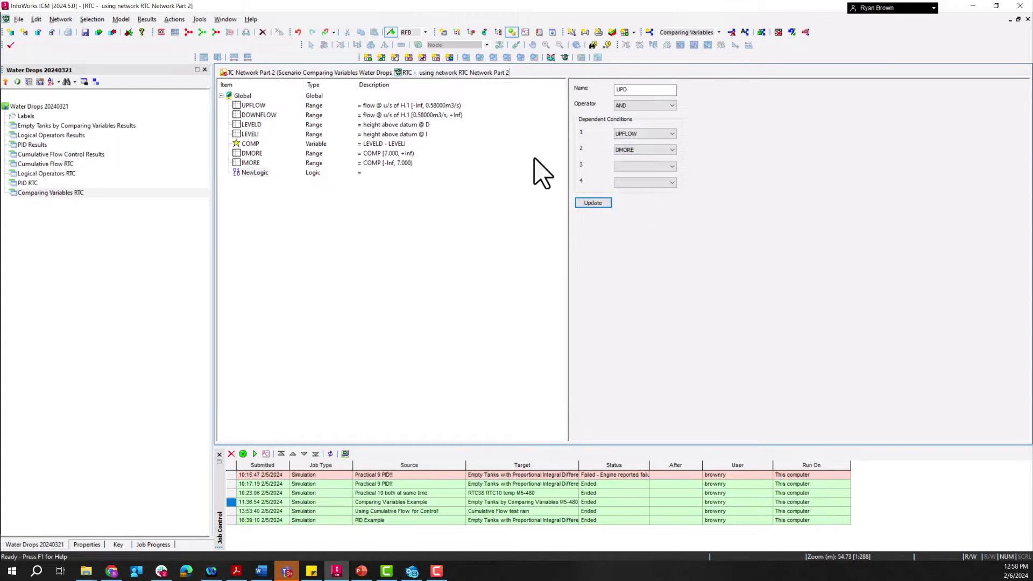
{"action": "left_click", "coordinate": [593, 203]}
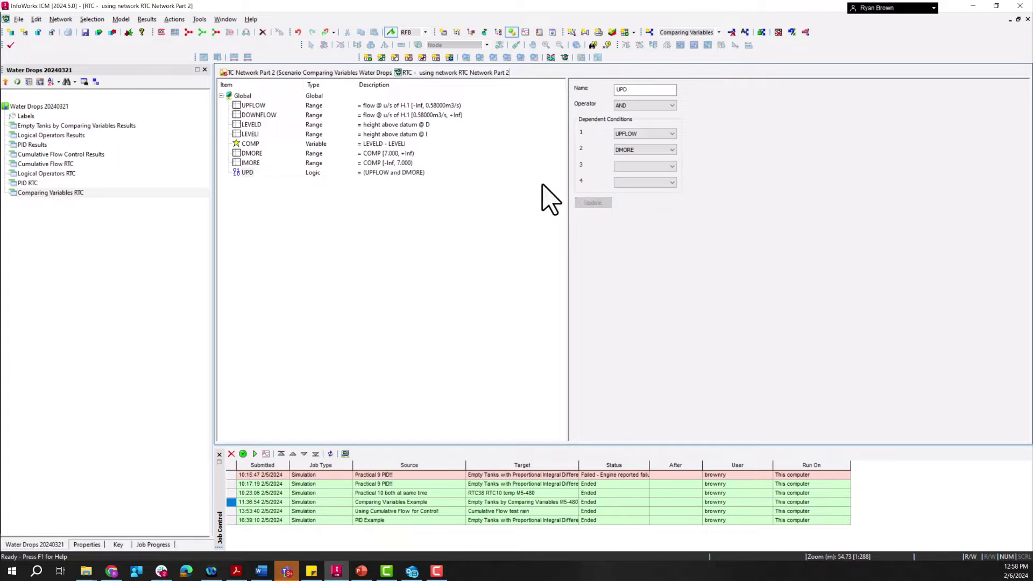
Step: Insert another dependent logic under Global and name it DOWND
{"action": "right_click", "coordinate": [242, 98]}
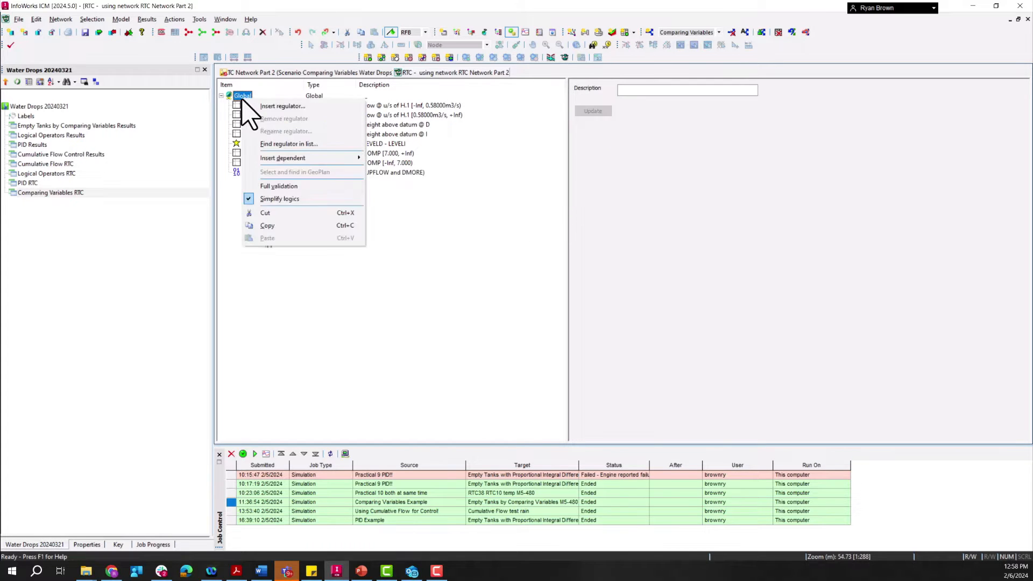
{"action": "mouse_move", "coordinate": [300, 161]}
{"action": "left_click", "coordinate": [412, 191]}
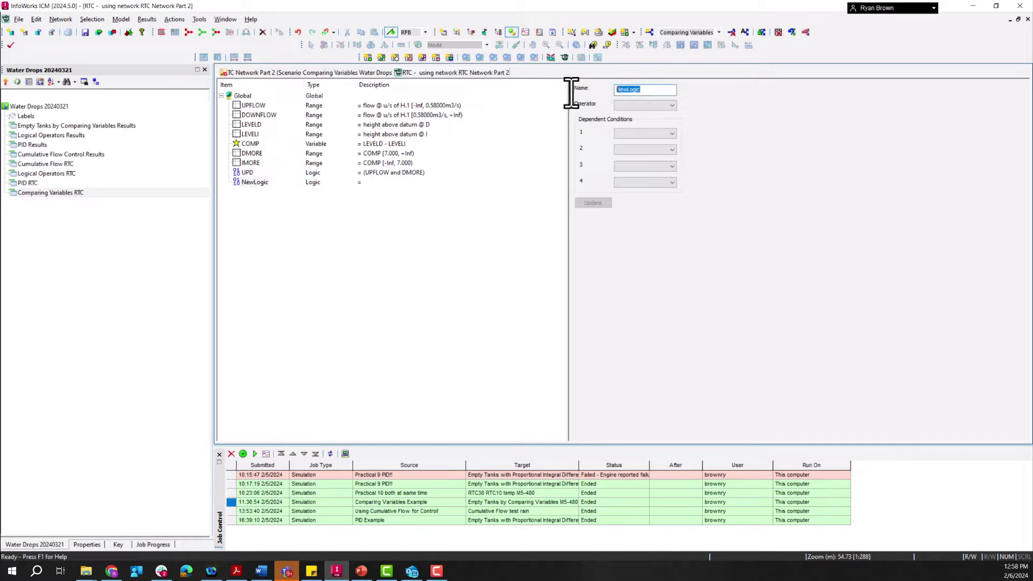
{"action": "type", "text": "D"}
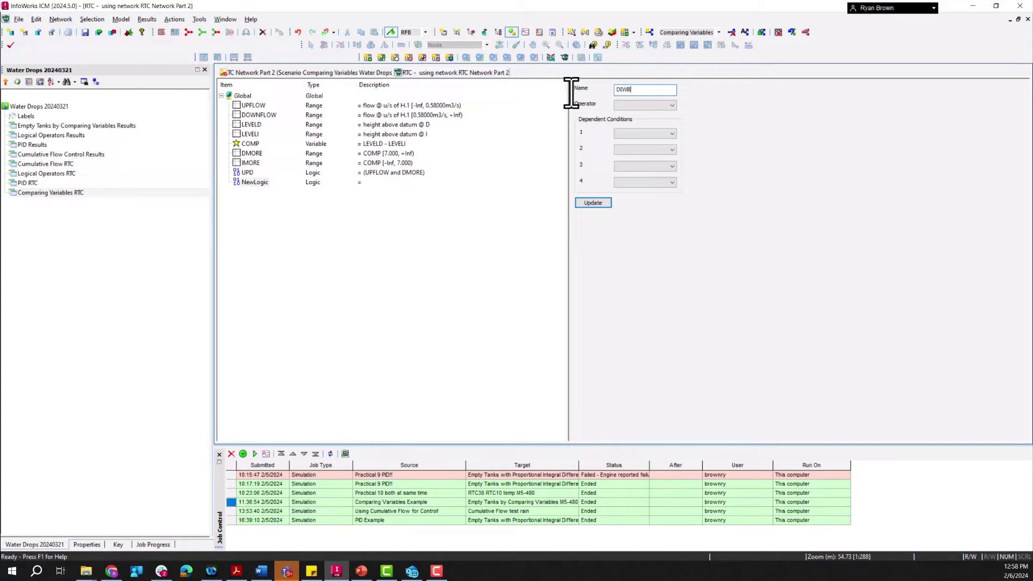
{"action": "type", "text": "OWND"}
Step: Define the DOWND logic with operator AND and dependent conditions DOWNFLOW and IMORE, and update it
{"action": "left_click", "coordinate": [630, 105]}
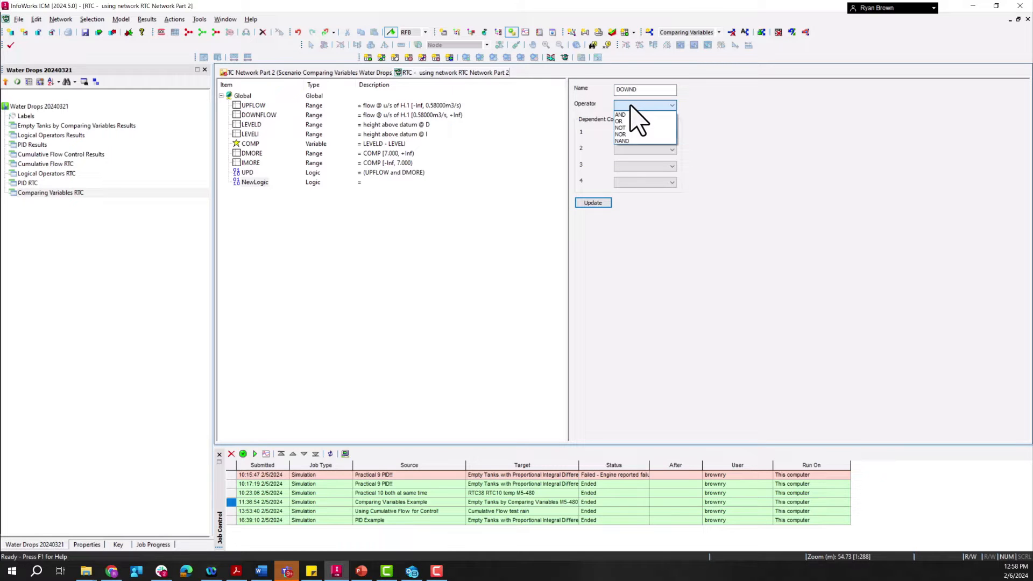
{"action": "left_click", "coordinate": [633, 115]}
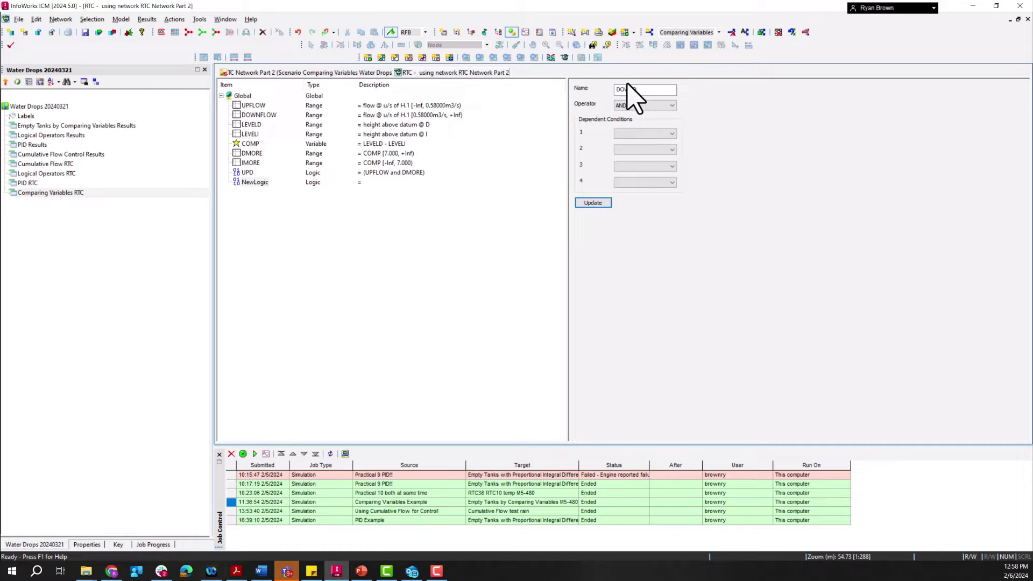
{"action": "left_click", "coordinate": [641, 133]}
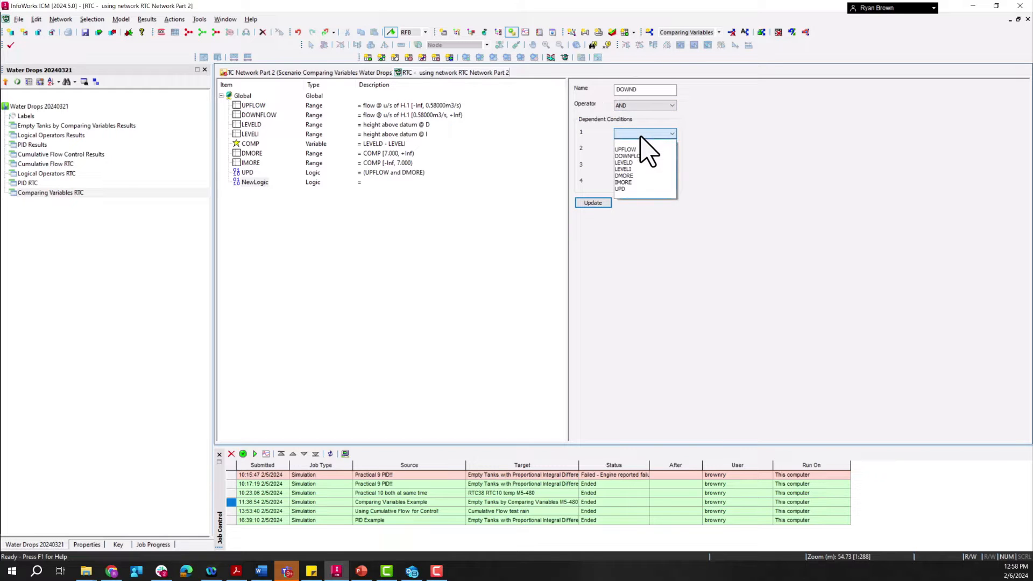
{"action": "left_click", "coordinate": [642, 156]}
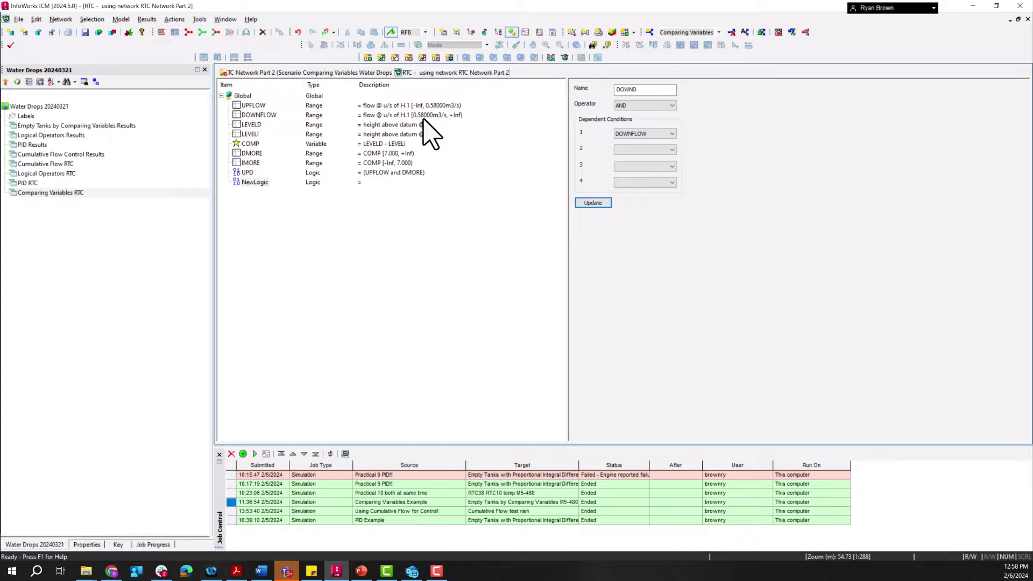
{"action": "left_click", "coordinate": [672, 150]}
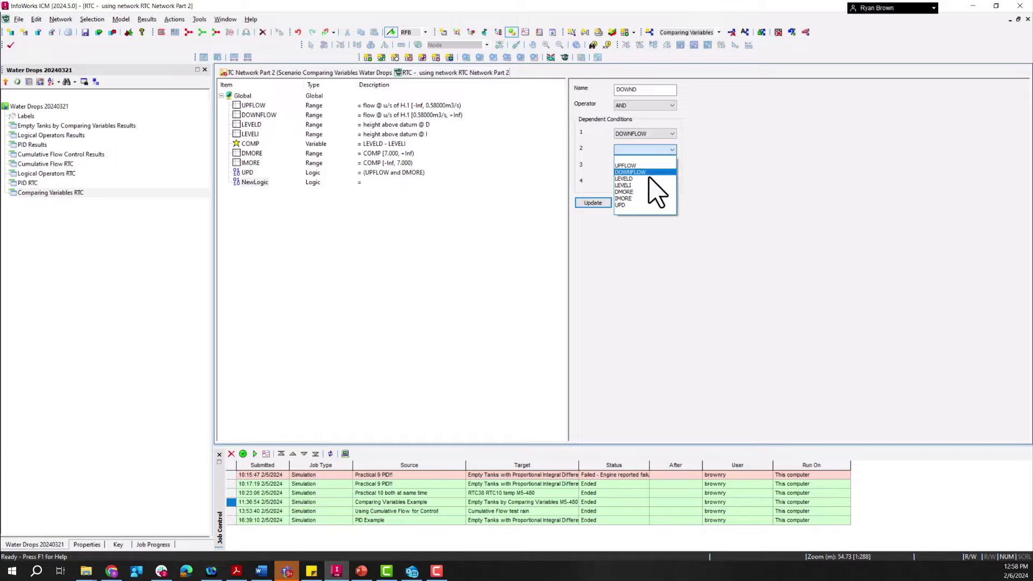
{"action": "left_click", "coordinate": [637, 199]}
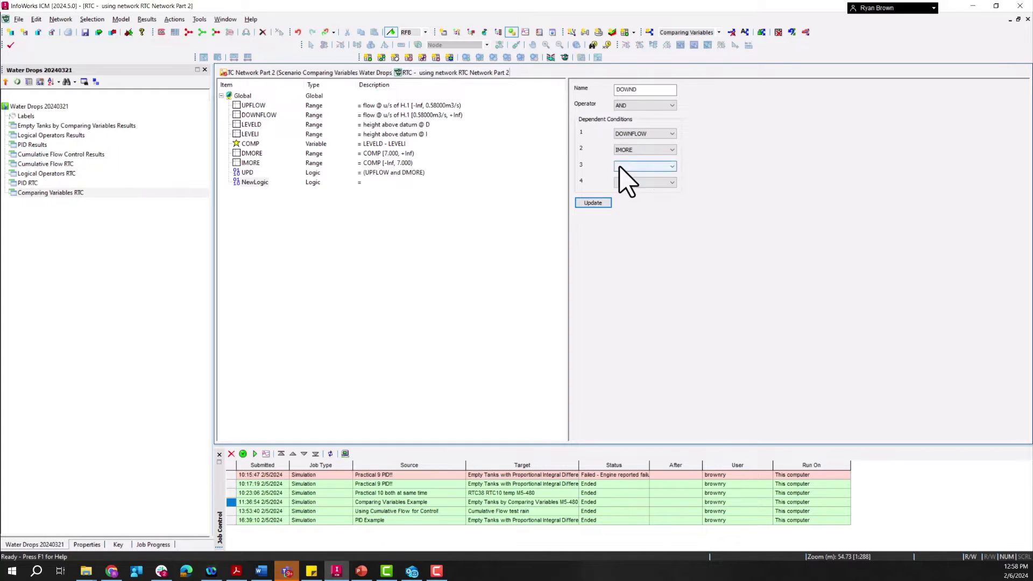
{"action": "left_click", "coordinate": [592, 204]}
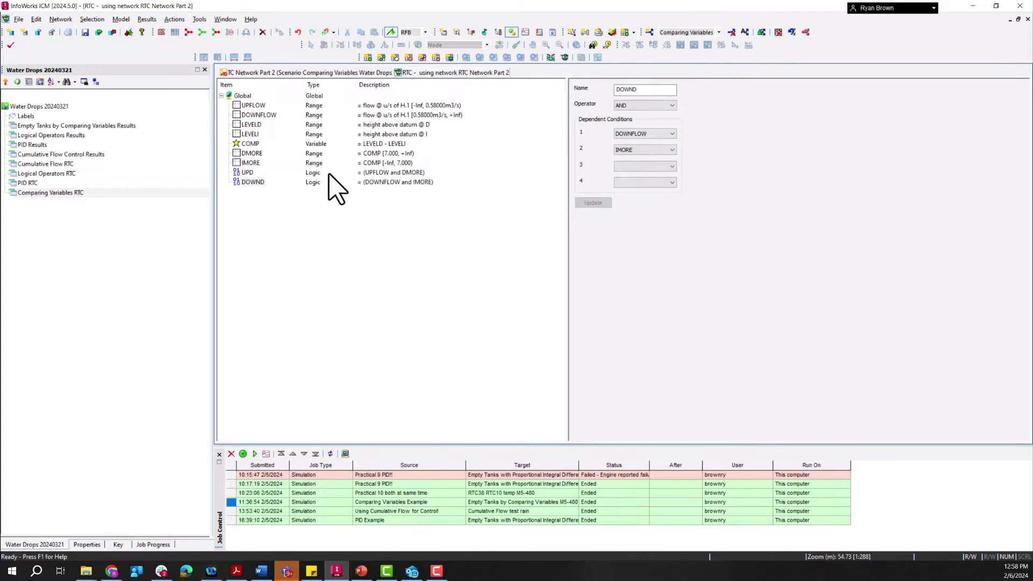
Step: Insert a third dependent logic under Global and name it UPI
{"action": "right_click", "coordinate": [240, 97]}
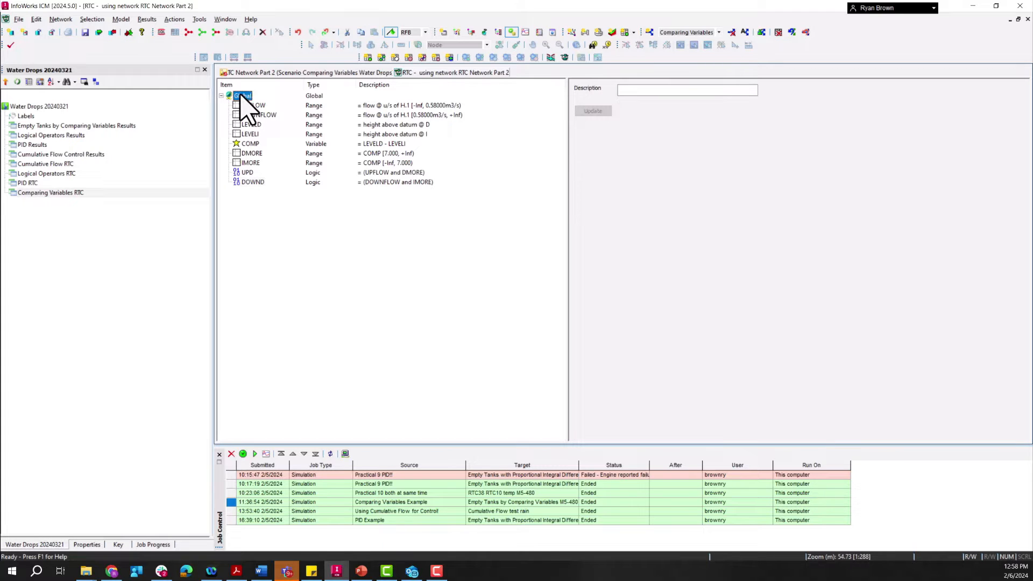
{"action": "mouse_move", "coordinate": [277, 156]}
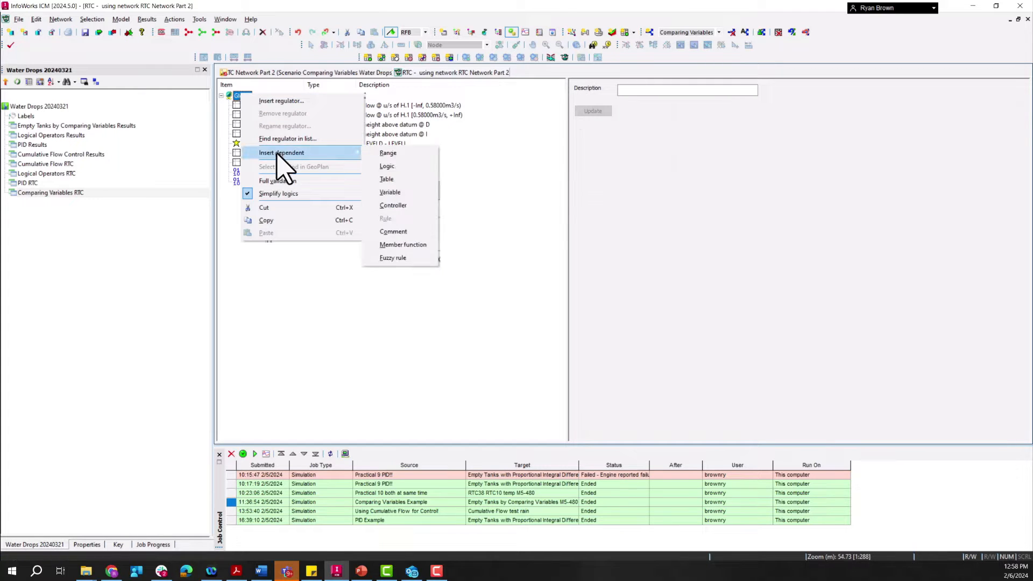
{"action": "left_click", "coordinate": [388, 166]}
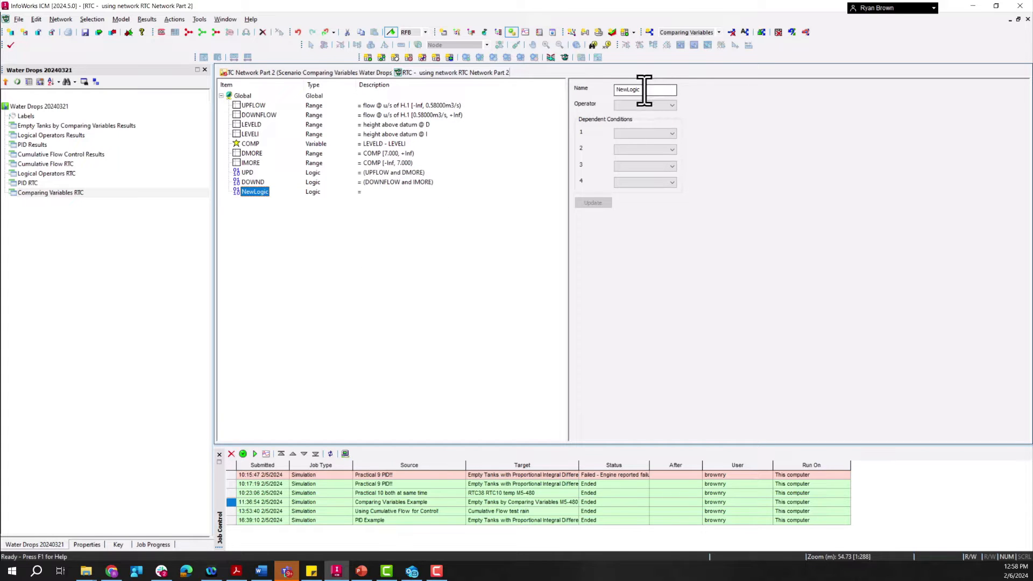
{"action": "double_click", "coordinate": [644, 89]}
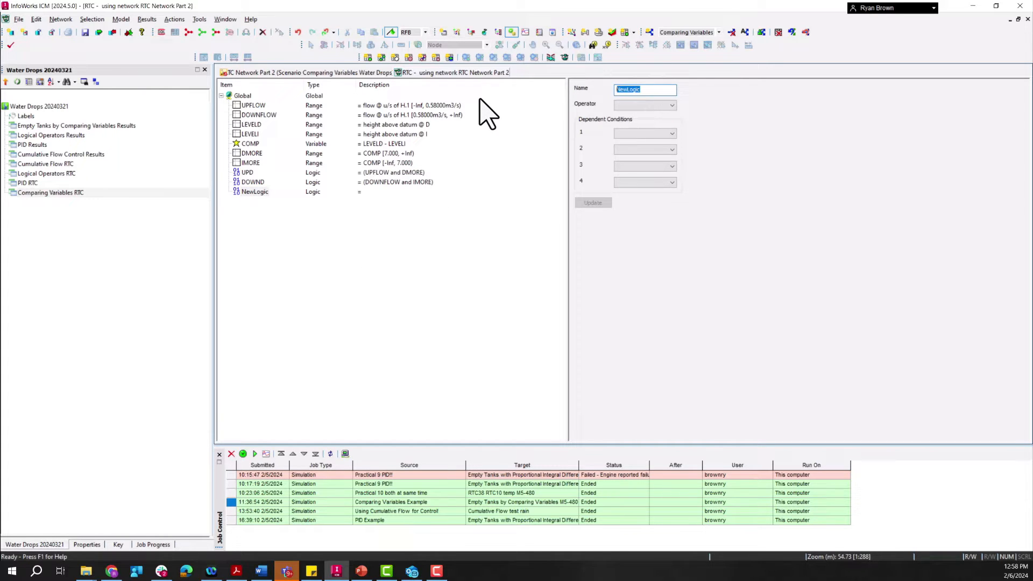
{"action": "type", "text": "UPI"}
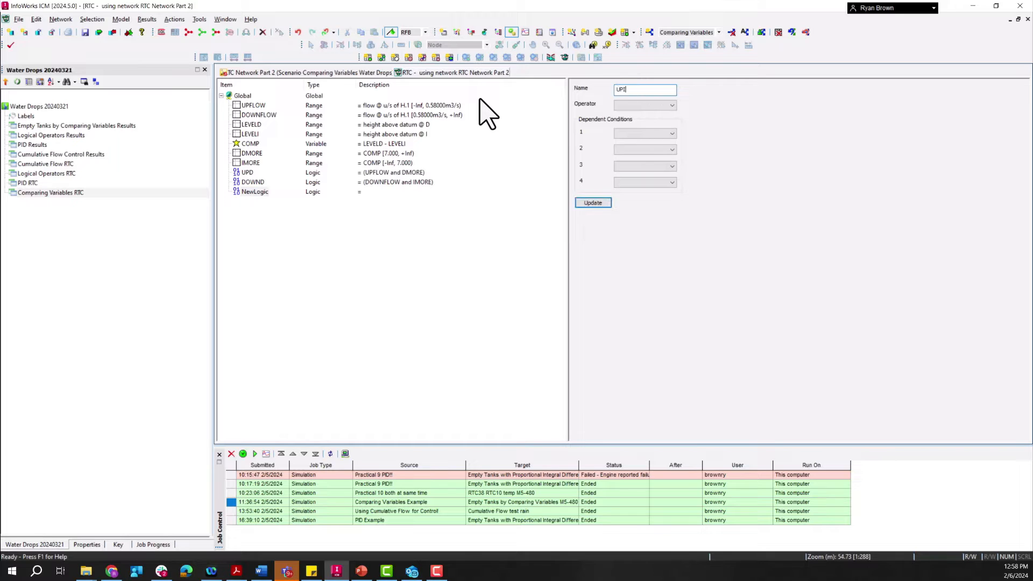
Step: Define the UPI logic with operator AND and dependent conditions UPFLOW and IMORE, and update it
{"action": "left_click", "coordinate": [672, 106]}
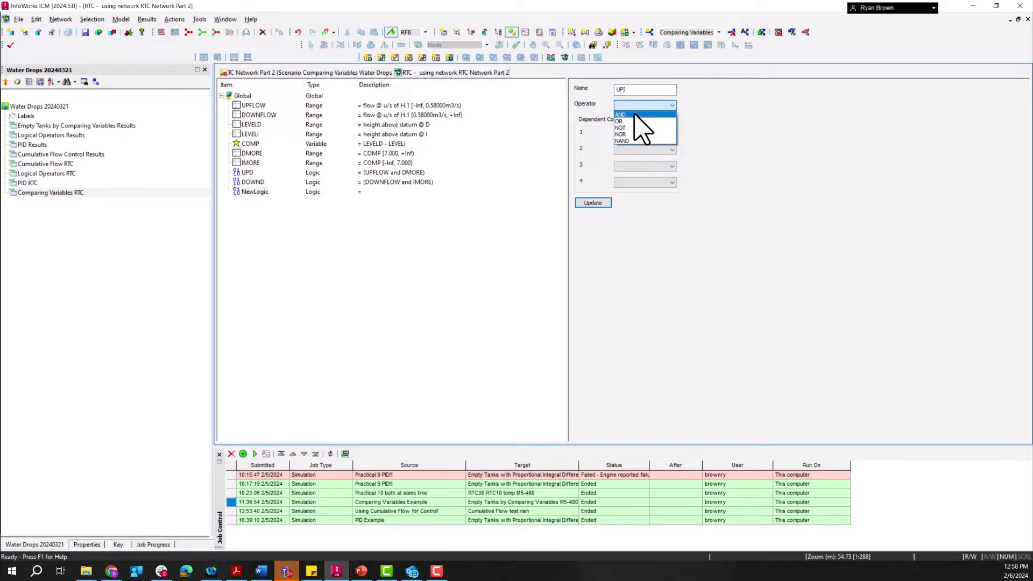
{"action": "left_click", "coordinate": [638, 115]}
{"action": "left_click", "coordinate": [646, 134]}
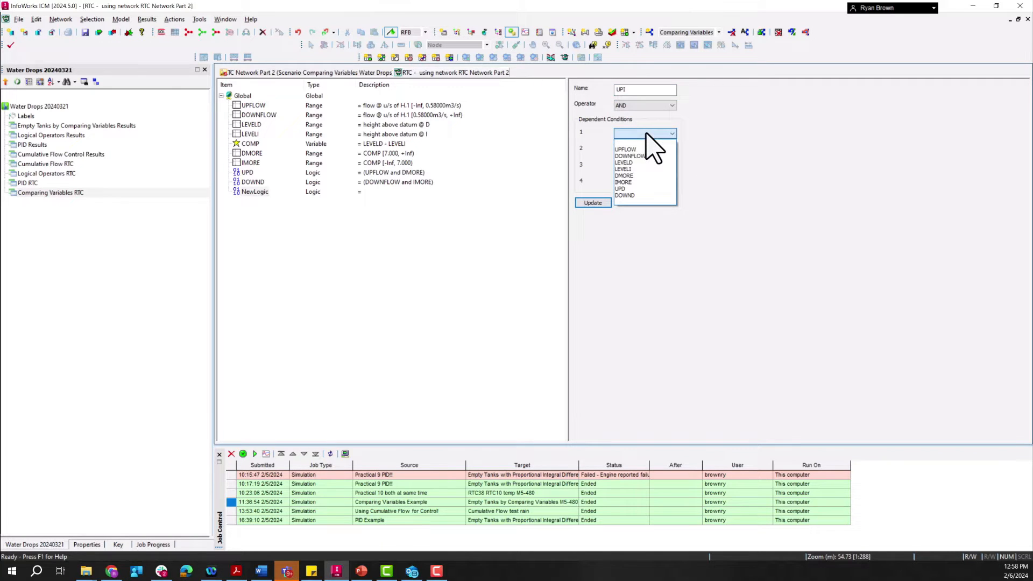
{"action": "left_click", "coordinate": [640, 149]}
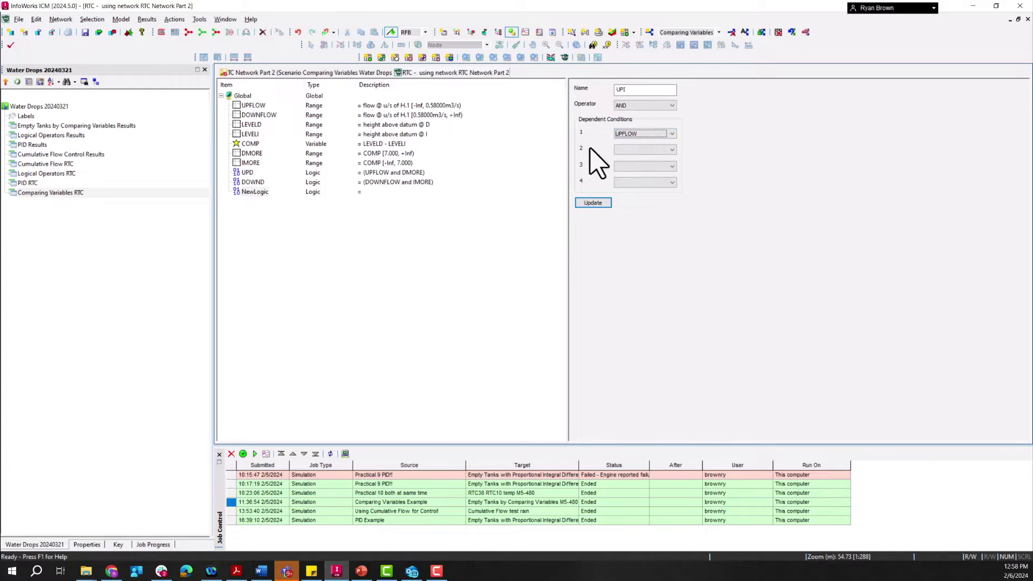
{"action": "left_click", "coordinate": [625, 152]}
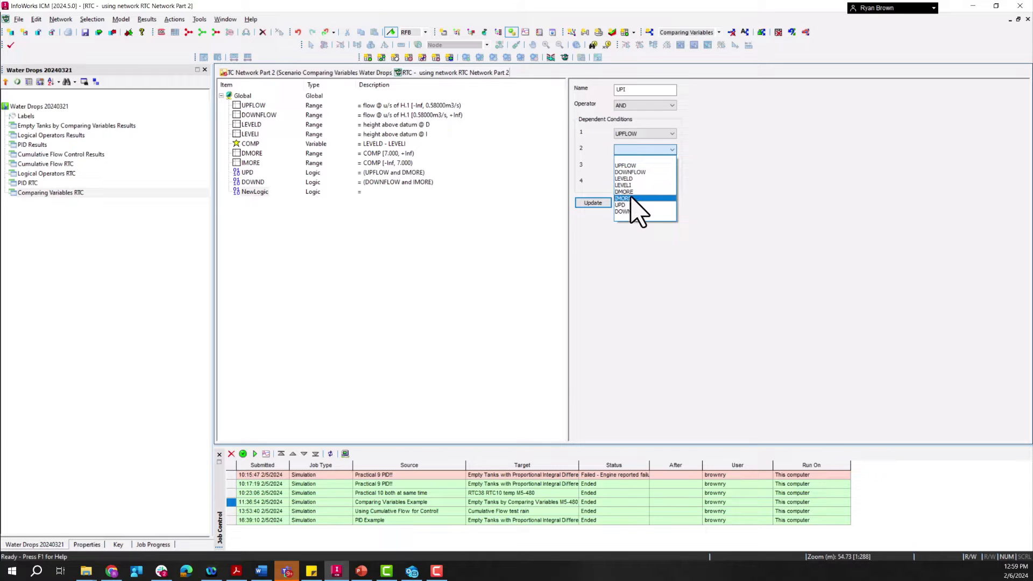
{"action": "left_click", "coordinate": [623, 198]}
{"action": "left_click", "coordinate": [592, 203]}
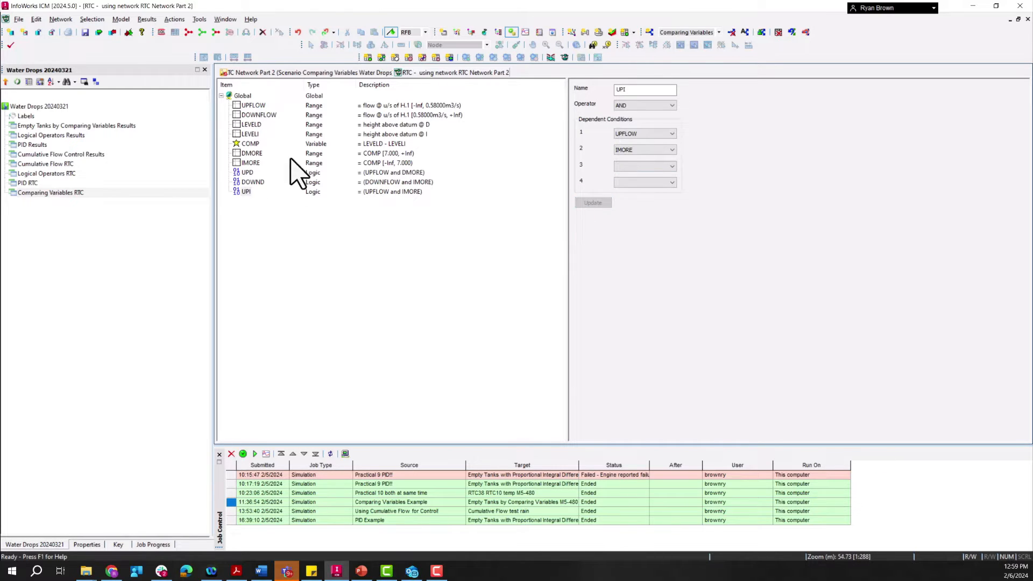
{"action": "right_click", "coordinate": [243, 96]}
{"action": "mouse_move", "coordinate": [299, 158]}
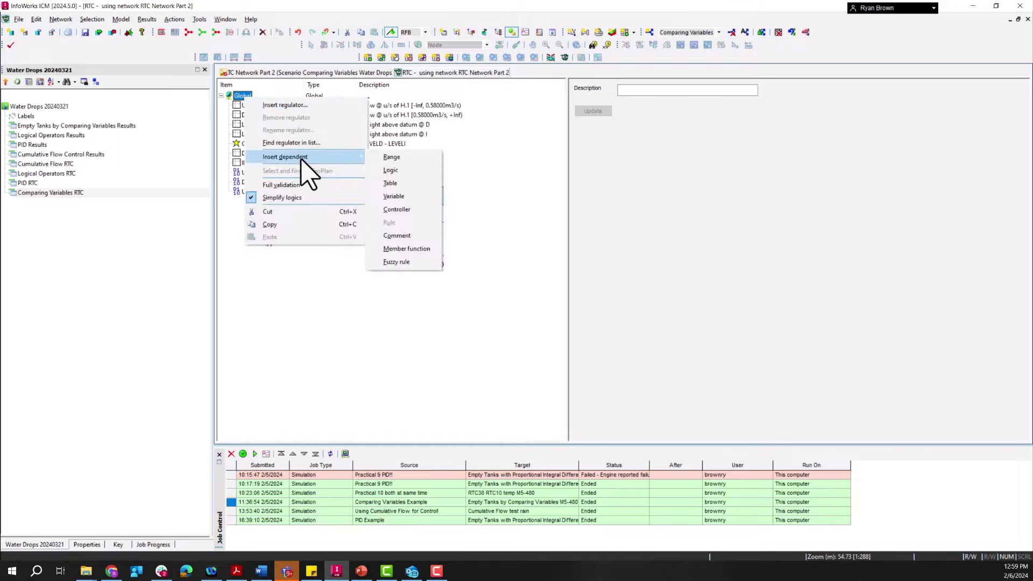
{"action": "left_click", "coordinate": [410, 158]}
{"action": "right_click", "coordinate": [251, 202]}
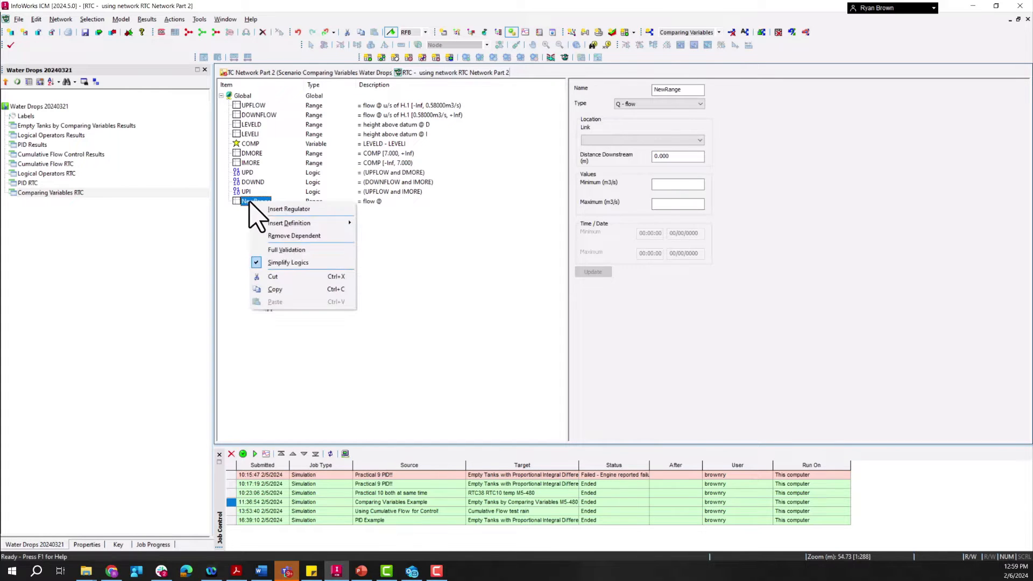
{"action": "left_click", "coordinate": [278, 233]}
Step: Insert a fourth dependent logic under Global and name it DOWNI
{"action": "right_click", "coordinate": [243, 96]}
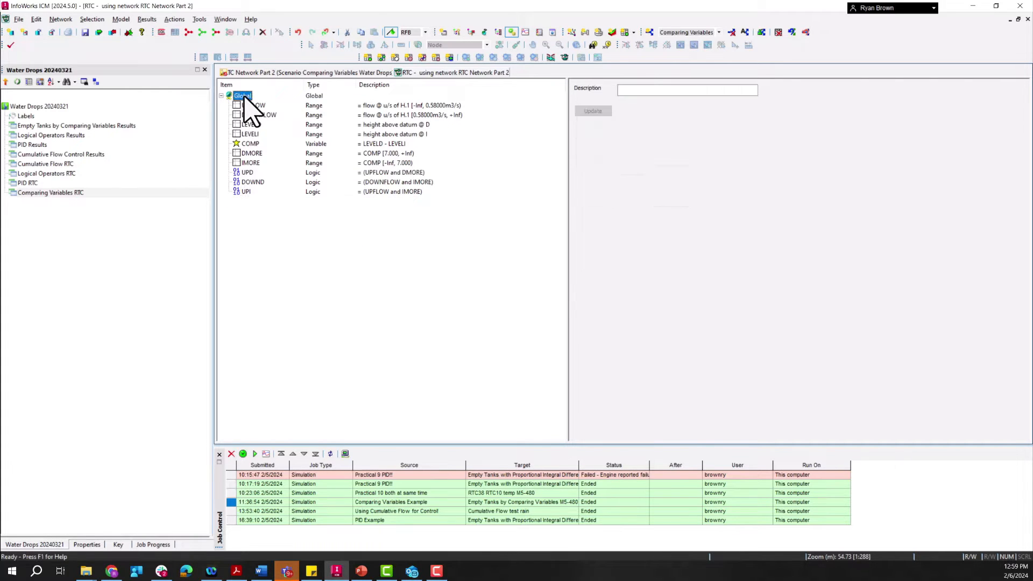
{"action": "mouse_move", "coordinate": [287, 159]}
{"action": "left_click", "coordinate": [392, 169]}
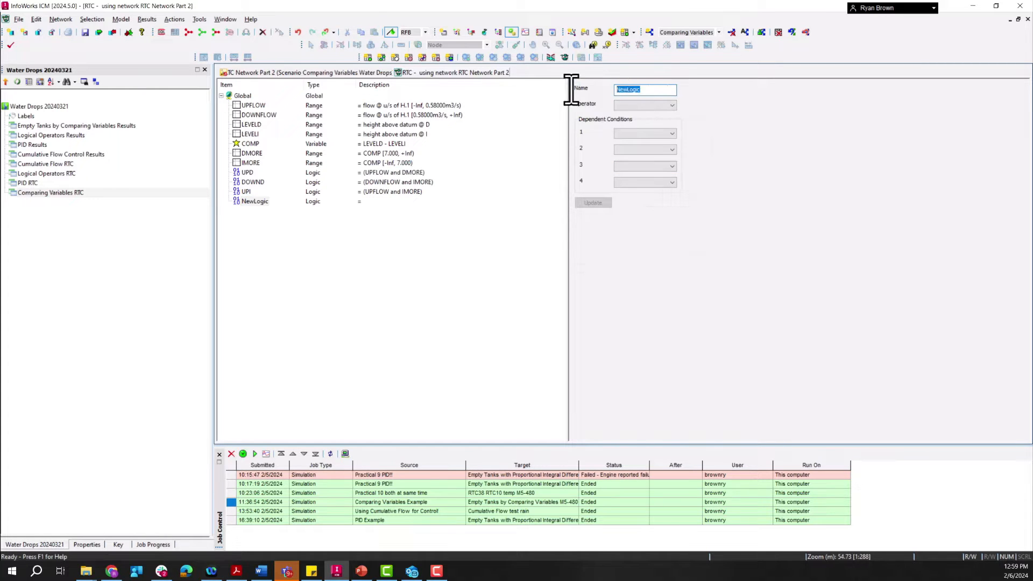
{"action": "type", "text": "DOWNI"}
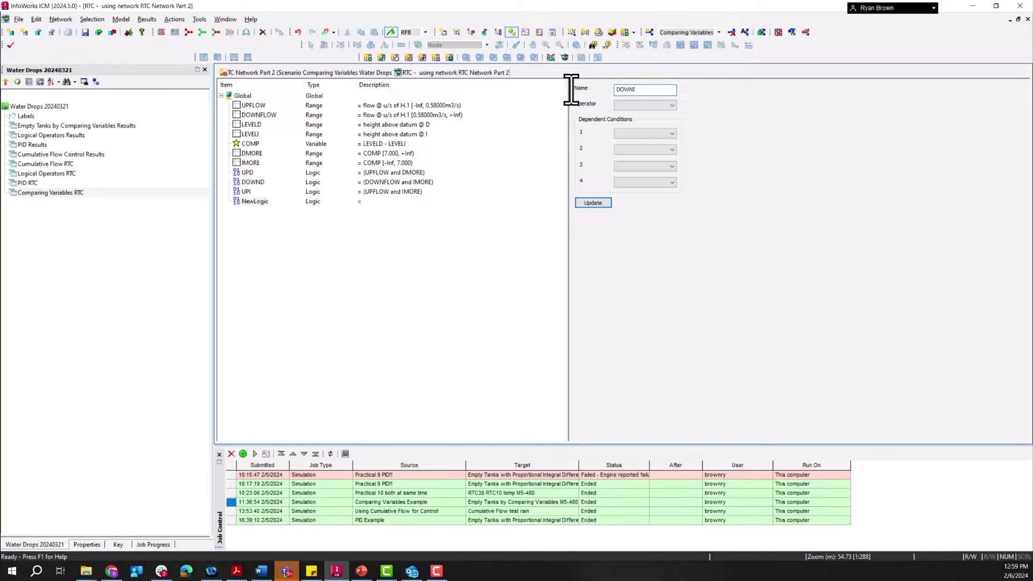
Step: Define the DOWNI logic with operator AND and dependent conditions DOWNFLOW and DMORE, and update it
{"action": "left_click", "coordinate": [619, 105]}
{"action": "left_click", "coordinate": [639, 115]}
{"action": "left_click", "coordinate": [647, 133]}
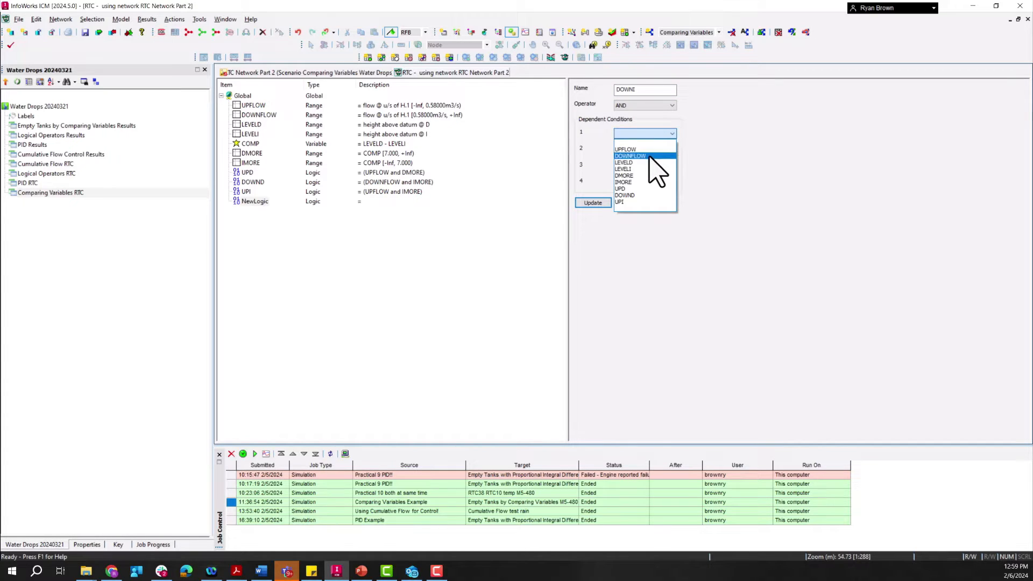
{"action": "left_click", "coordinate": [649, 156]}
{"action": "left_click", "coordinate": [655, 149]}
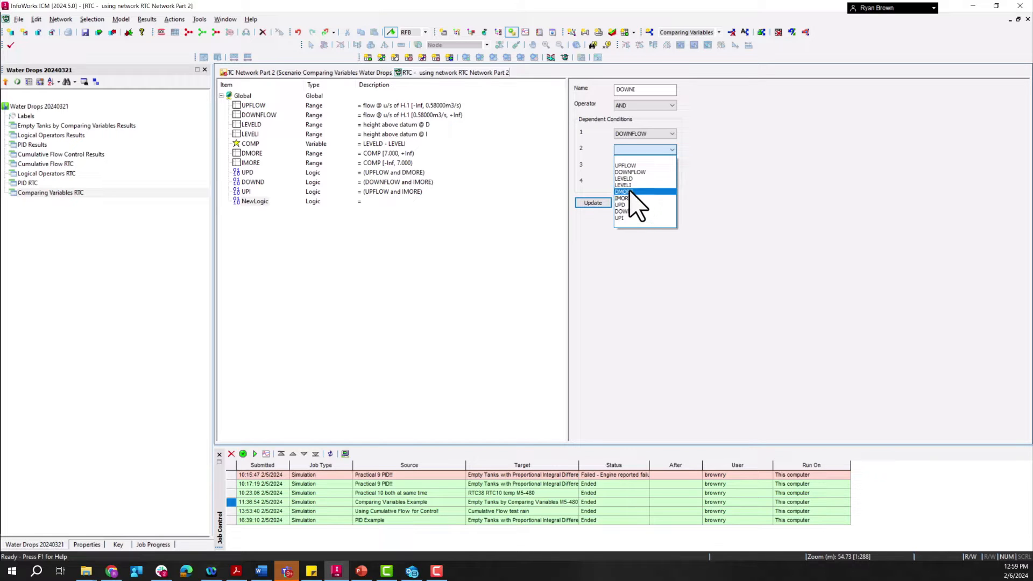
{"action": "left_click", "coordinate": [627, 192]}
{"action": "left_click", "coordinate": [595, 200]}
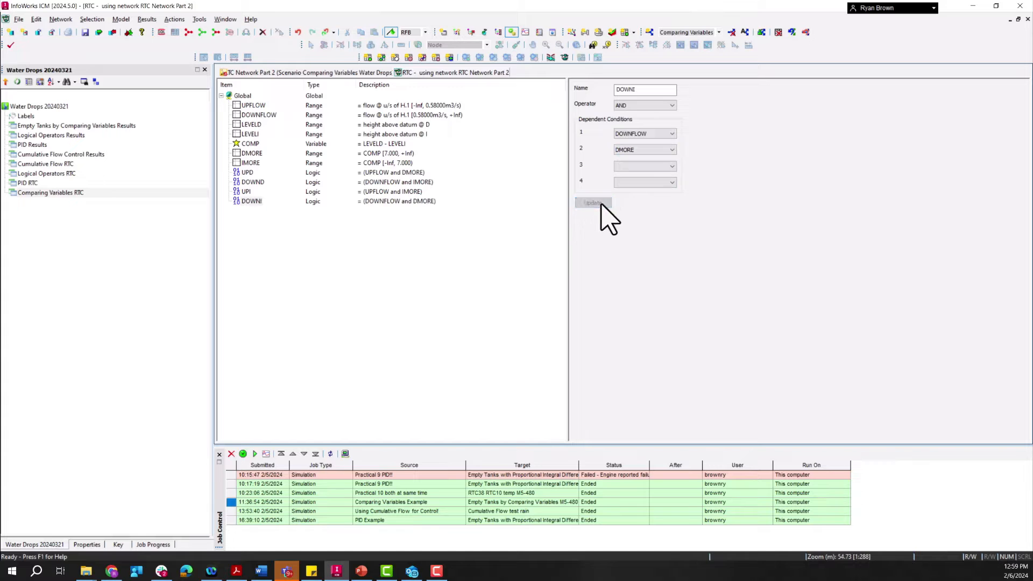
Step: Insert a dependent controller under Global and name it CTRL
{"action": "left_click", "coordinate": [245, 97]}
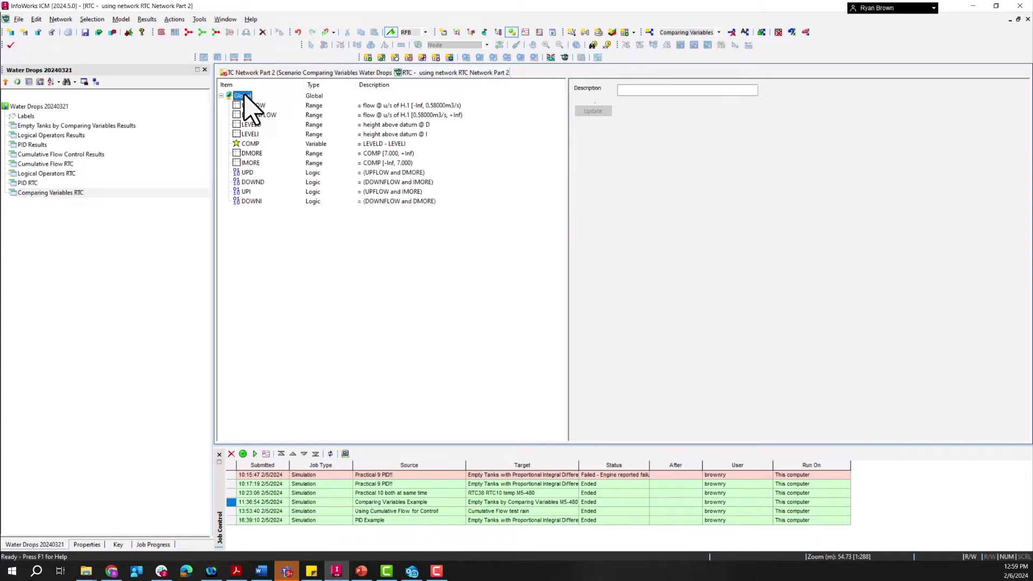
{"action": "right_click", "coordinate": [243, 99]}
{"action": "mouse_move", "coordinate": [326, 156]}
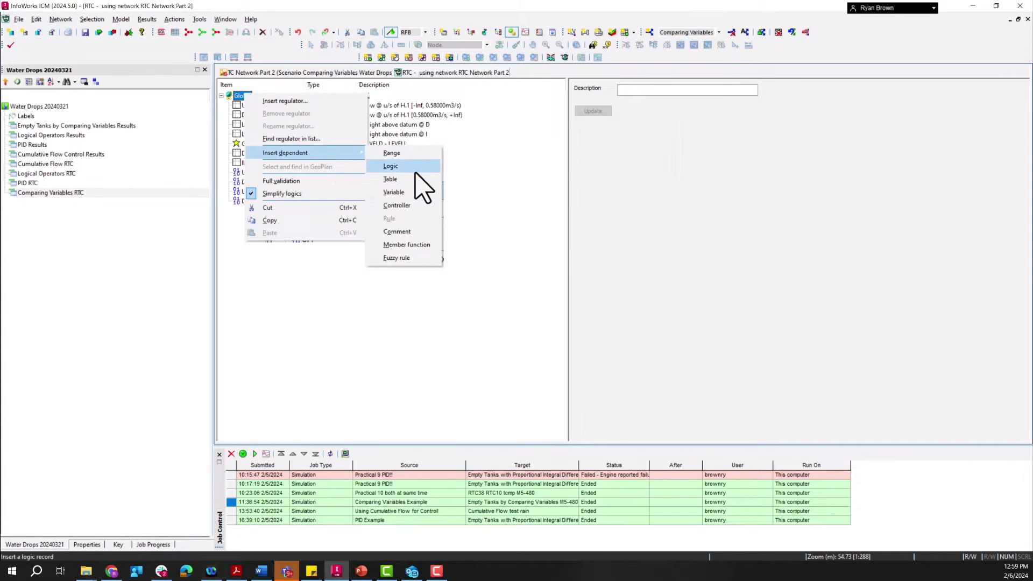
{"action": "left_click", "coordinate": [422, 207]}
{"action": "double_click", "coordinate": [681, 88]}
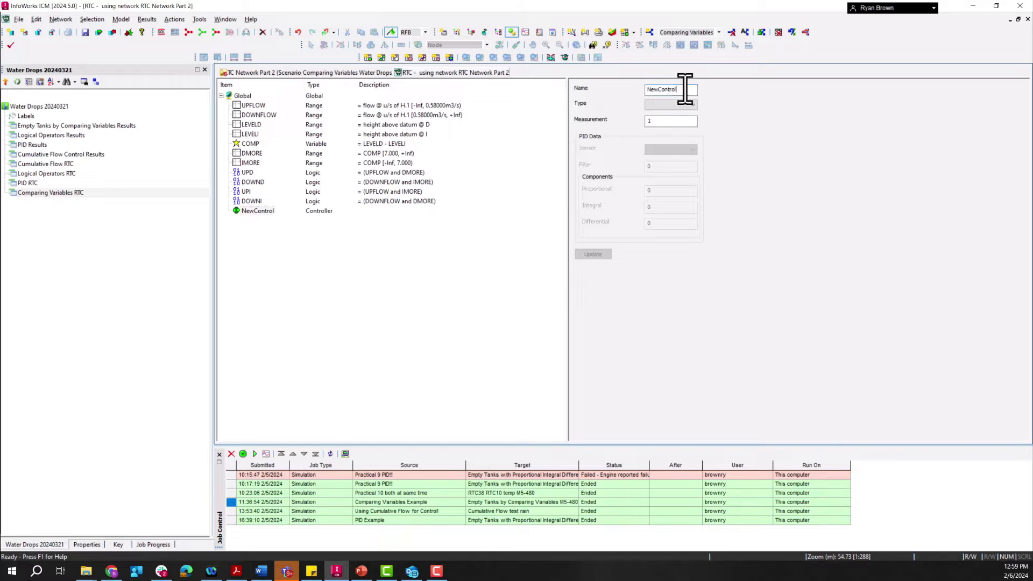
{"action": "type", "text": "CTRL"}
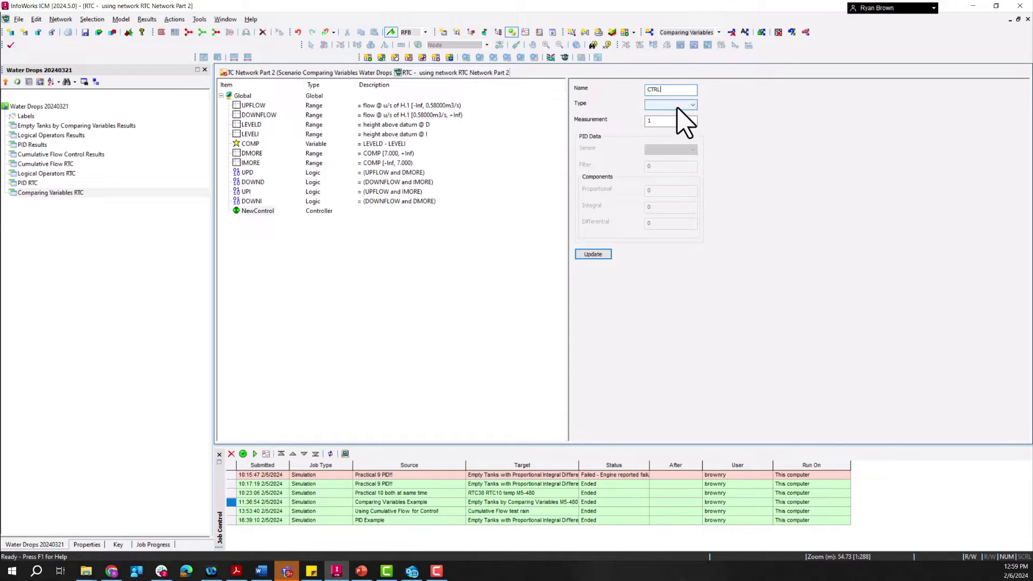
Step: Define the CTRL controller with type INC and a measurement of 300, and update it
{"action": "double_click", "coordinate": [673, 121]}
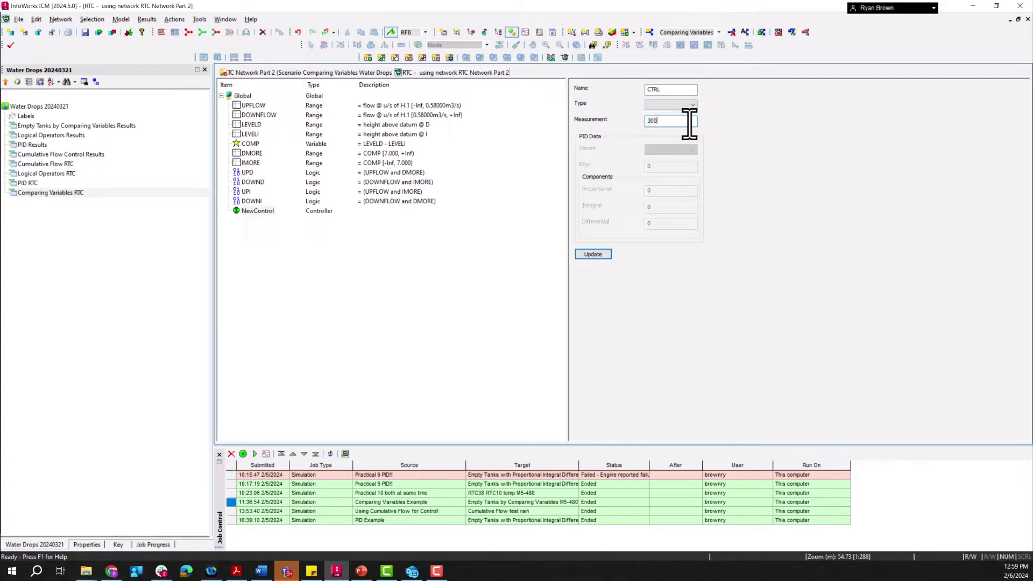
{"action": "left_click", "coordinate": [692, 105]}
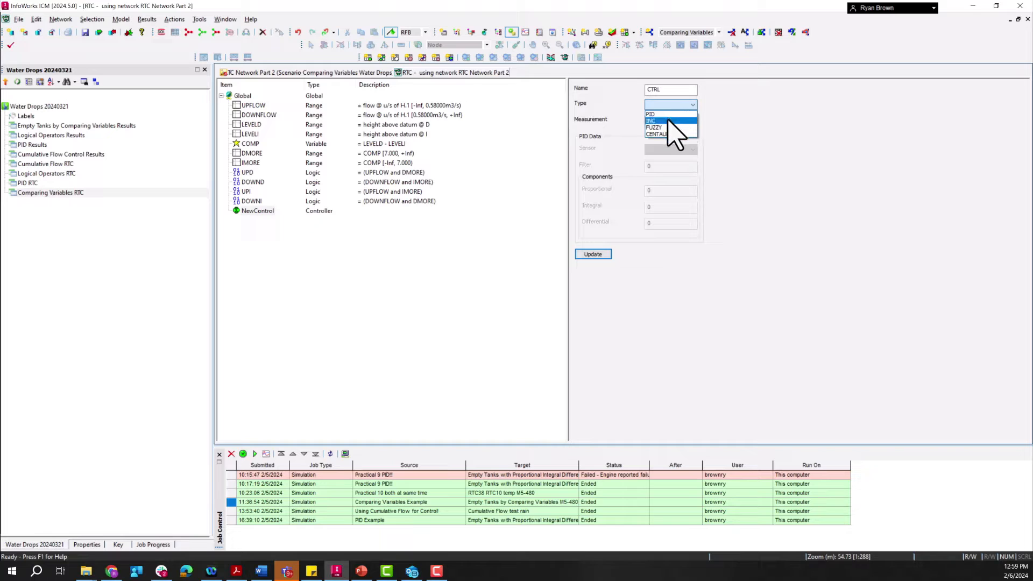
{"action": "left_click", "coordinate": [674, 122]}
{"action": "type", "text": "300"}
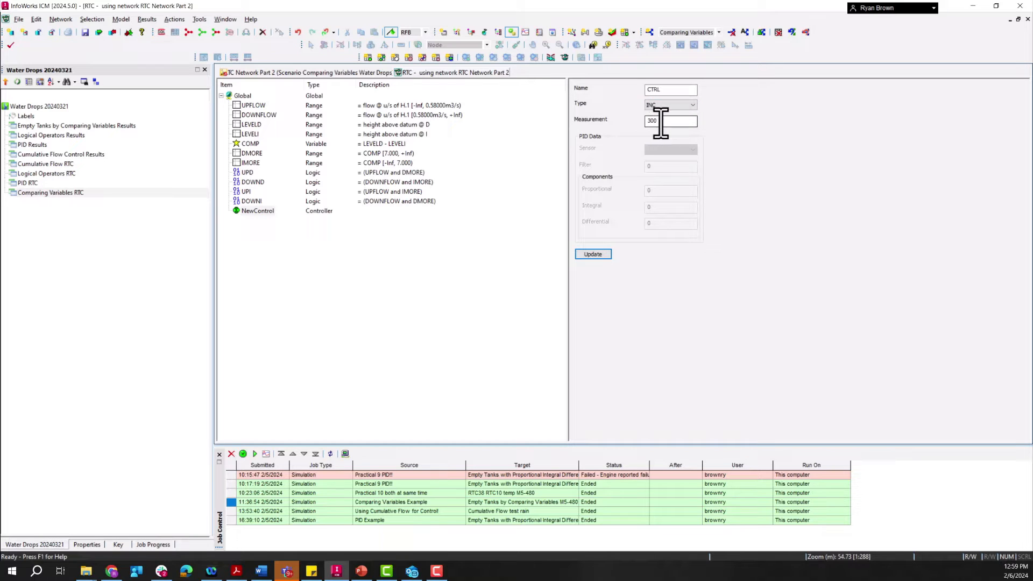
{"action": "left_click", "coordinate": [600, 254]}
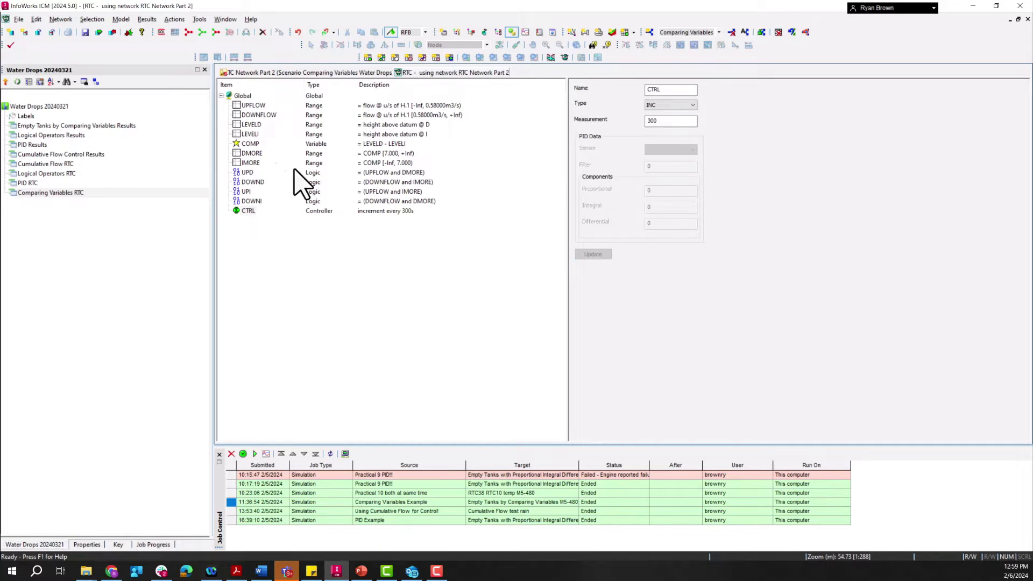
Step: Insert regulator D.2 into the RTC from the list of available regulators
{"action": "left_click", "coordinate": [242, 95]}
{"action": "right_click", "coordinate": [241, 97]}
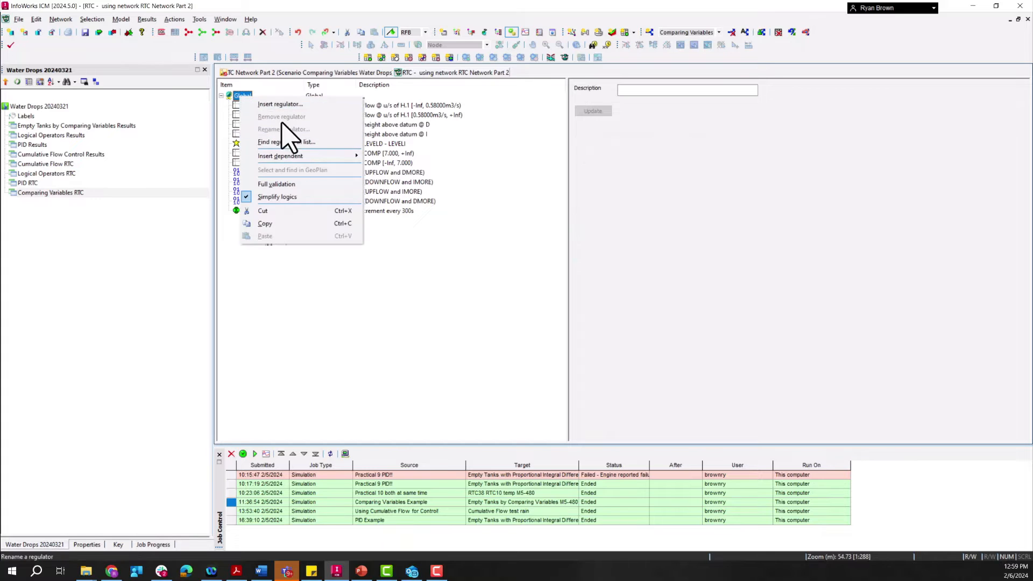
{"action": "left_click", "coordinate": [279, 105]}
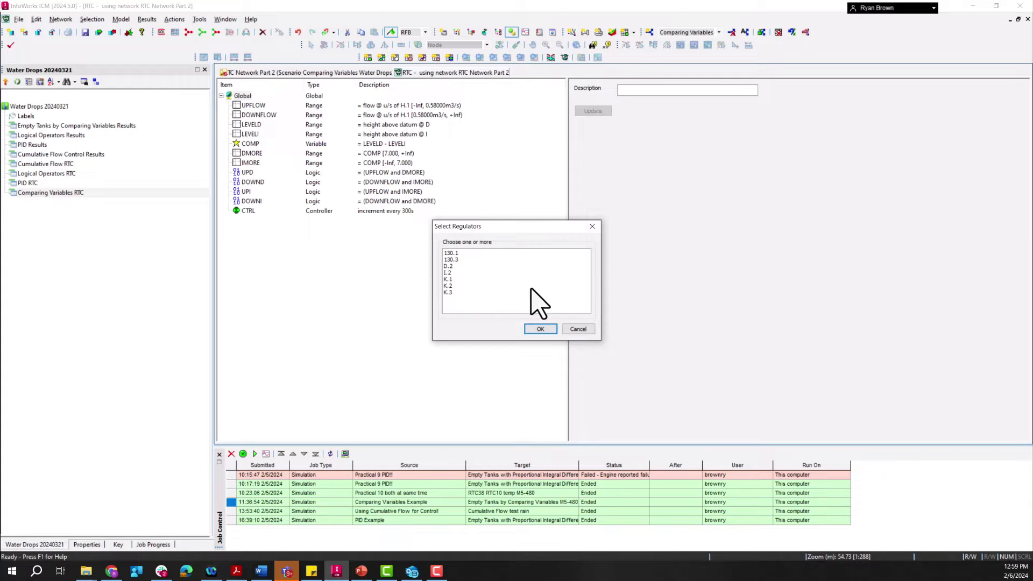
{"action": "left_click", "coordinate": [448, 267]}
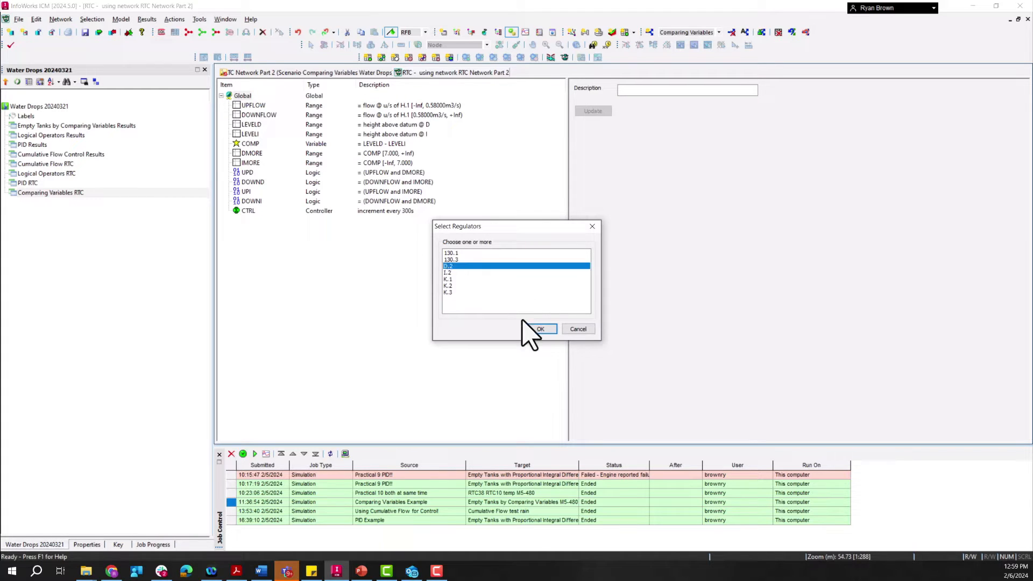
{"action": "left_click", "coordinate": [540, 328]}
Step: Set the positive and negative rates of change of regulator D.2 to 1, and update it
{"action": "right_click", "coordinate": [238, 221]}
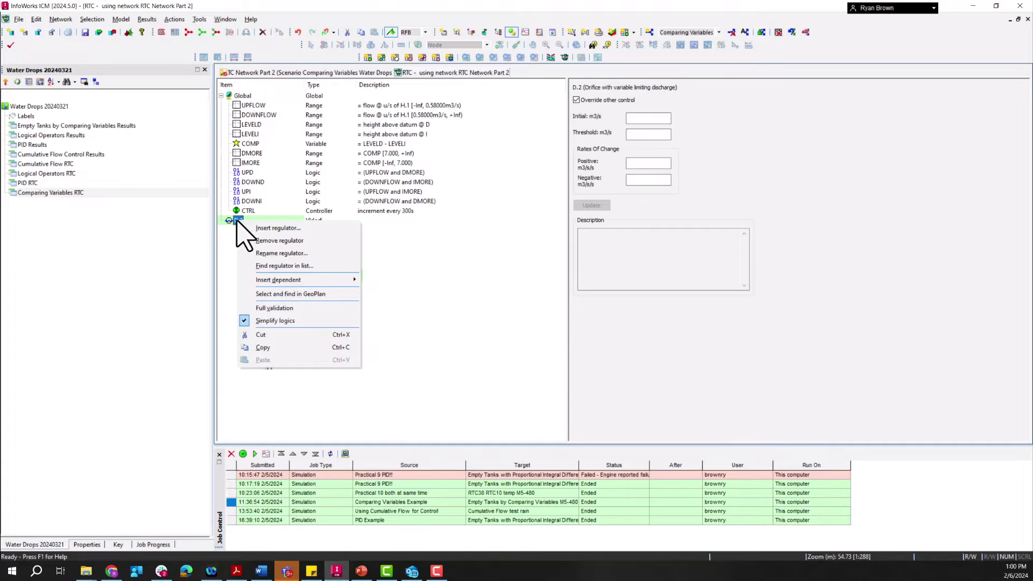
{"action": "left_click", "coordinate": [237, 221]}
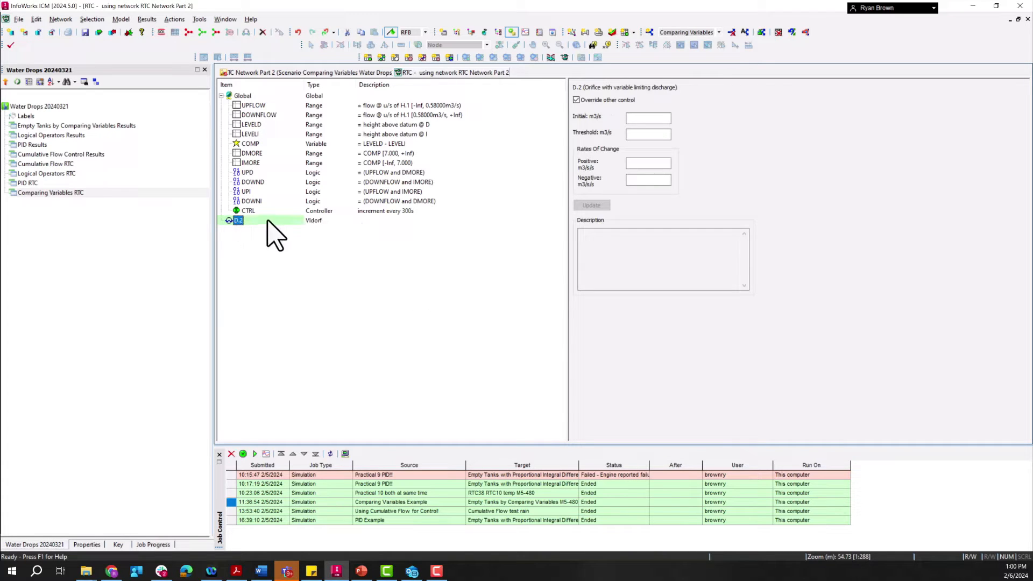
{"action": "left_click", "coordinate": [641, 163]}
{"action": "type", "text": "1"}
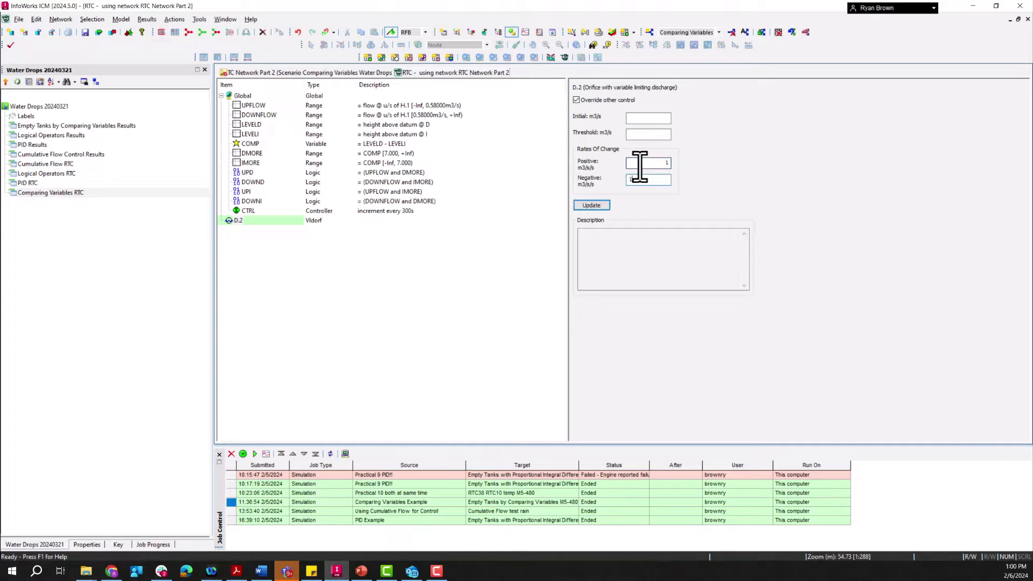
{"action": "left_click", "coordinate": [604, 209]}
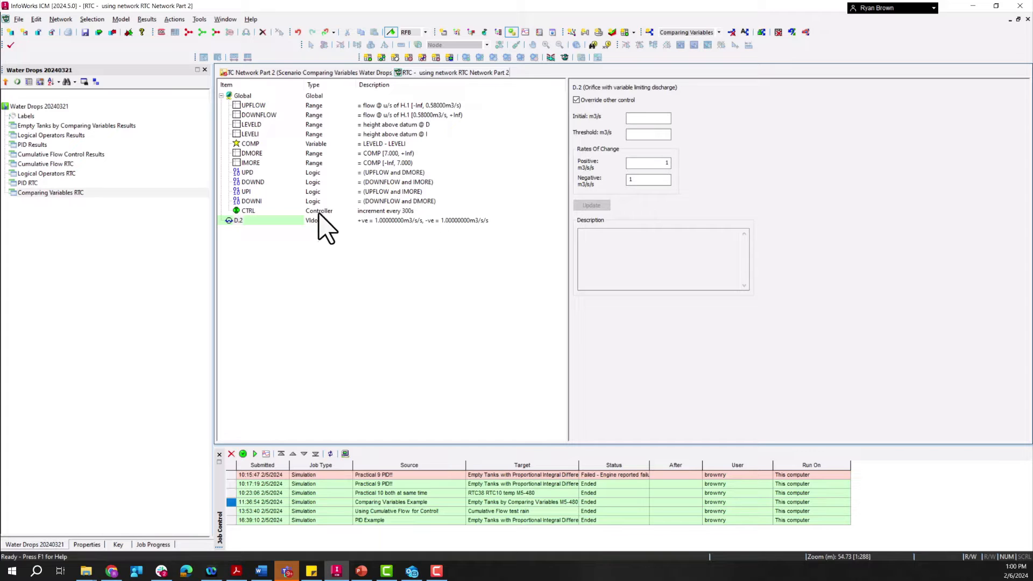
Step: Insert a dependent rule under regulator D.2 and set its condition to UPD
{"action": "right_click", "coordinate": [241, 220]}
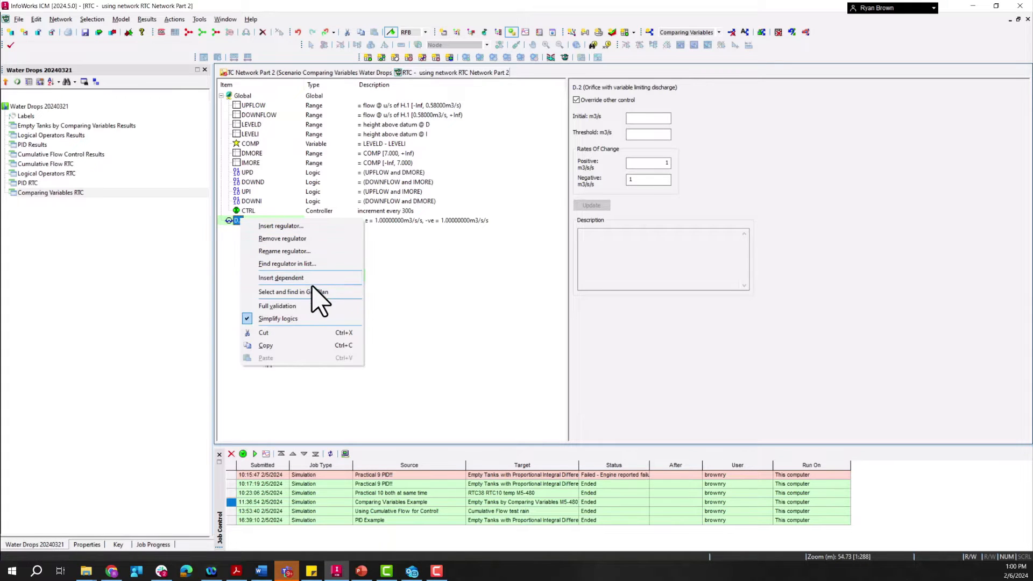
{"action": "mouse_move", "coordinate": [316, 278]}
{"action": "left_click", "coordinate": [387, 343]}
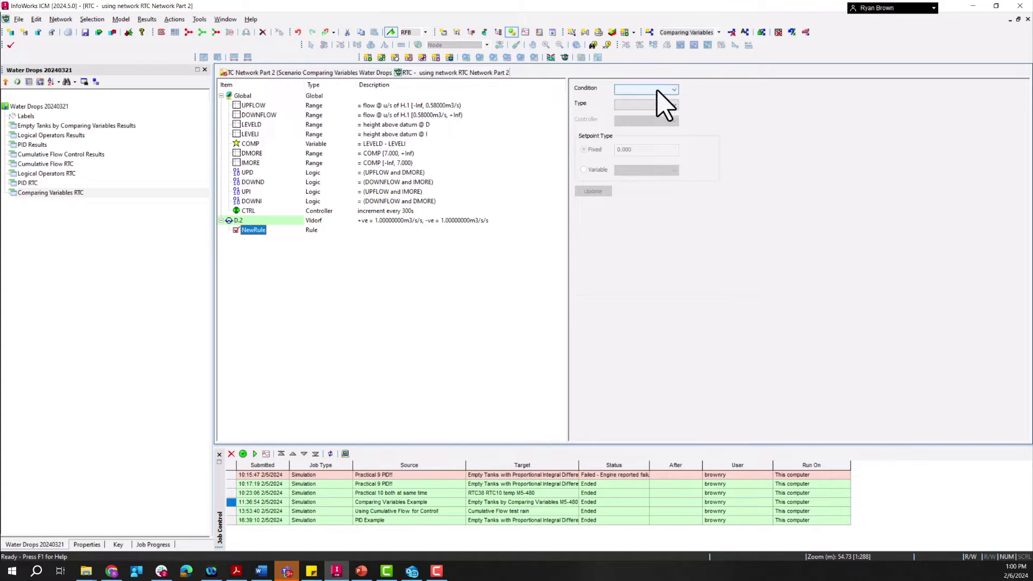
{"action": "left_click", "coordinate": [658, 90]}
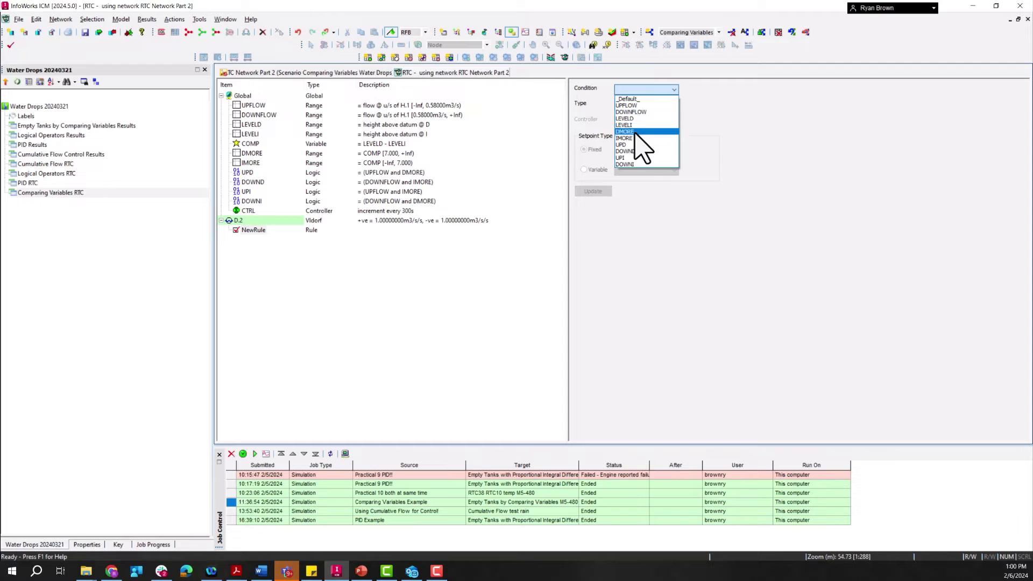
{"action": "left_click", "coordinate": [627, 144]}
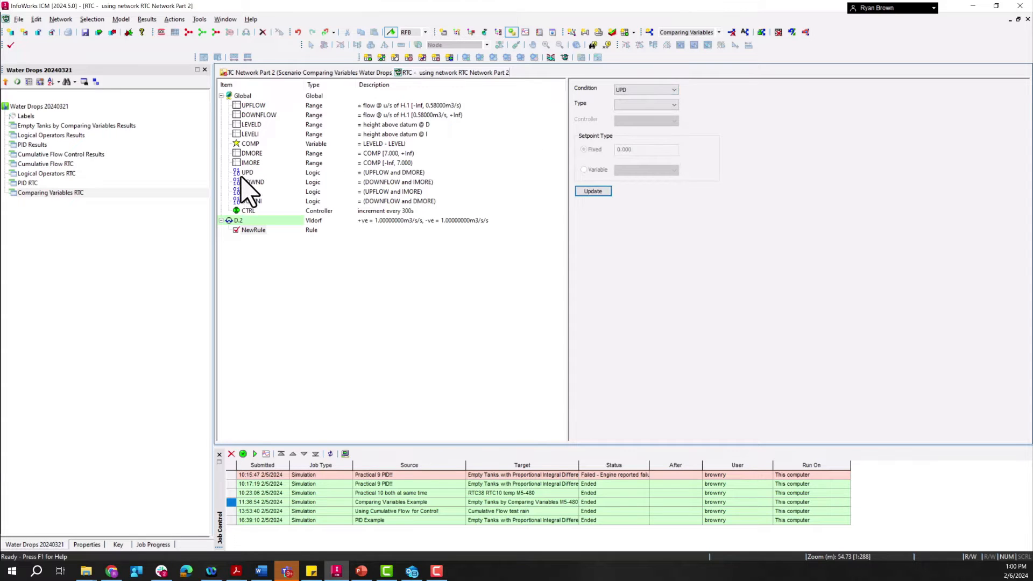
Step: Set the UPD rule's type to CTRL with controller CTRL, and update the rule
{"action": "left_click", "coordinate": [649, 105]}
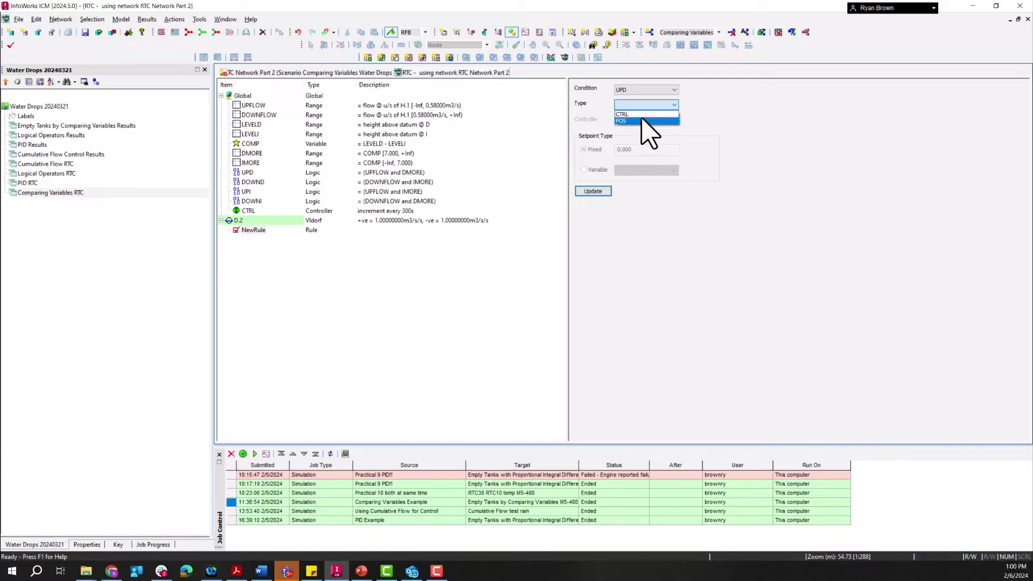
{"action": "left_click", "coordinate": [648, 114]}
{"action": "left_click", "coordinate": [647, 120]}
{"action": "left_click", "coordinate": [653, 131]}
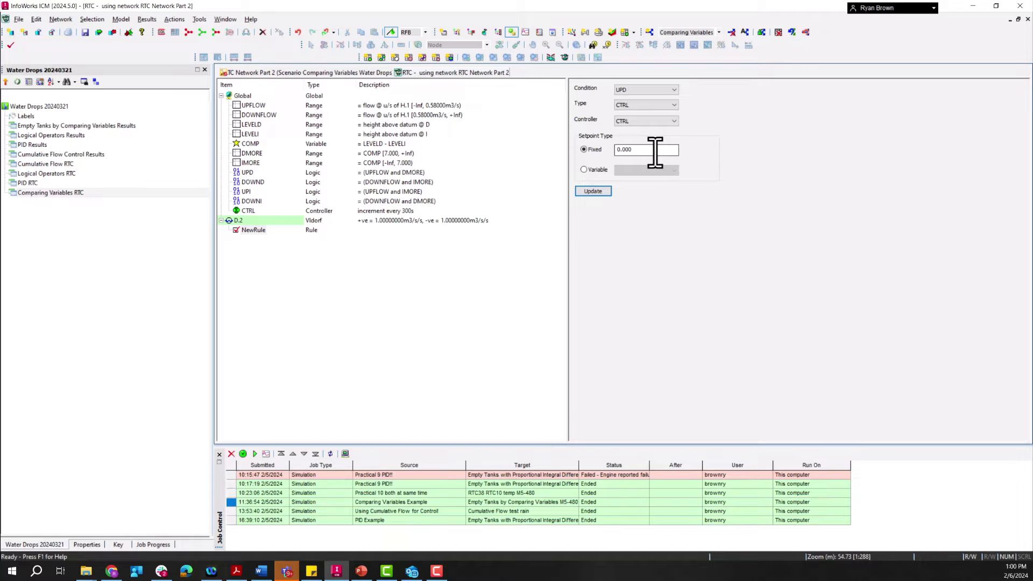
{"action": "left_click", "coordinate": [594, 192]}
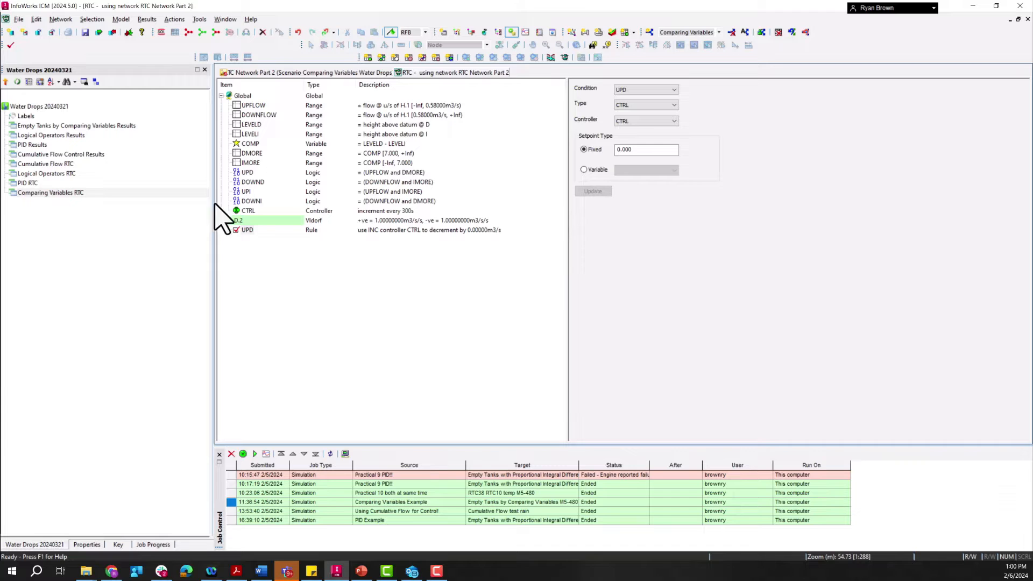
Step: Insert a second dependent rule under regulator D.2 with condition DOWND
{"action": "right_click", "coordinate": [237, 220]}
{"action": "mouse_move", "coordinate": [323, 279]}
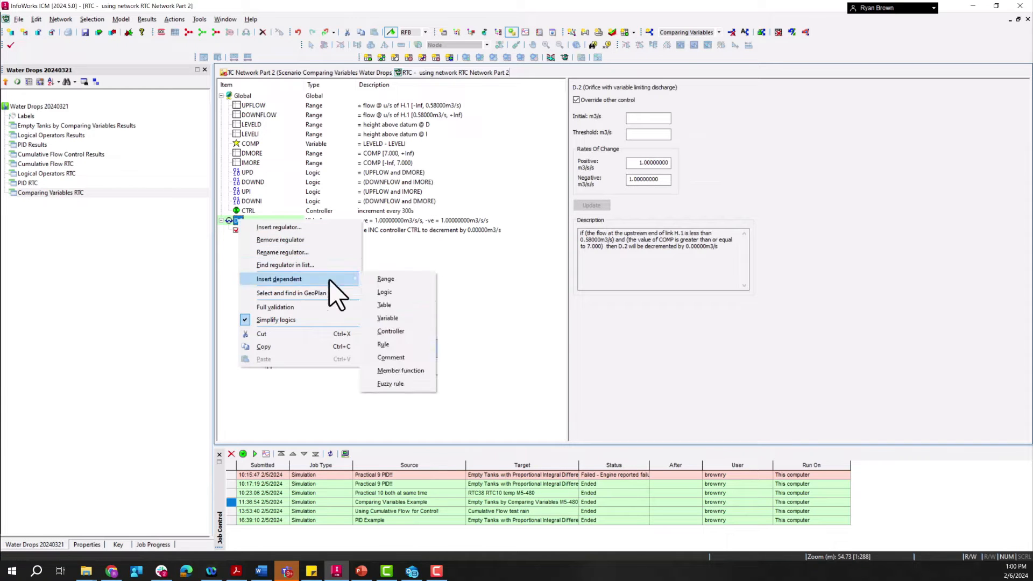
{"action": "left_click", "coordinate": [401, 345]}
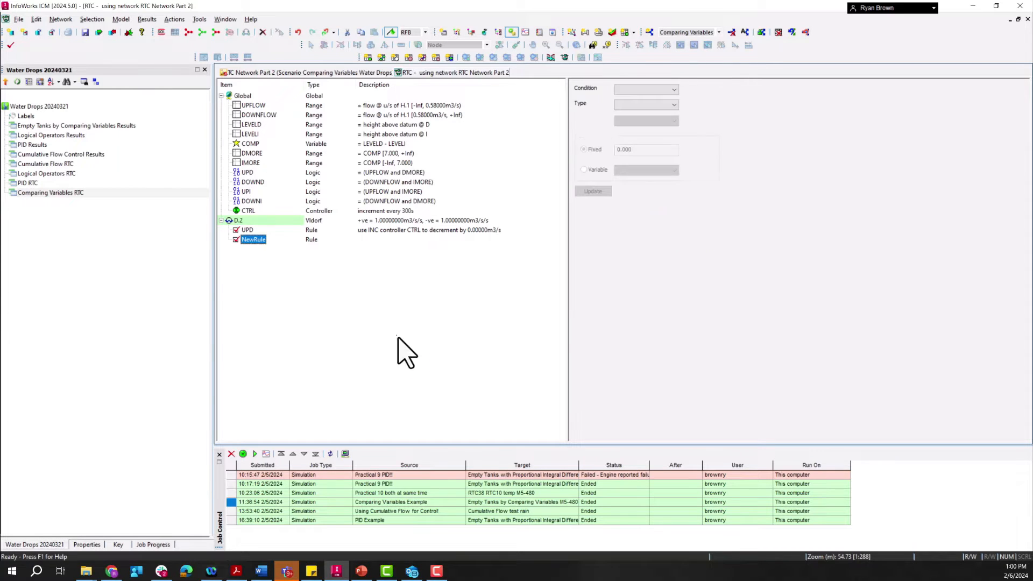
{"action": "left_click", "coordinate": [645, 89]}
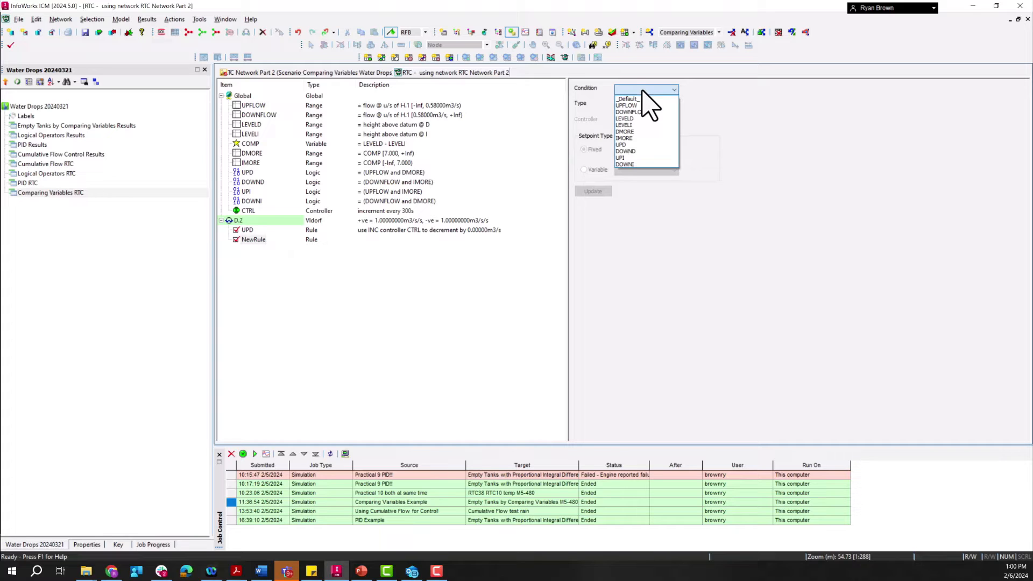
{"action": "left_click", "coordinate": [633, 152]}
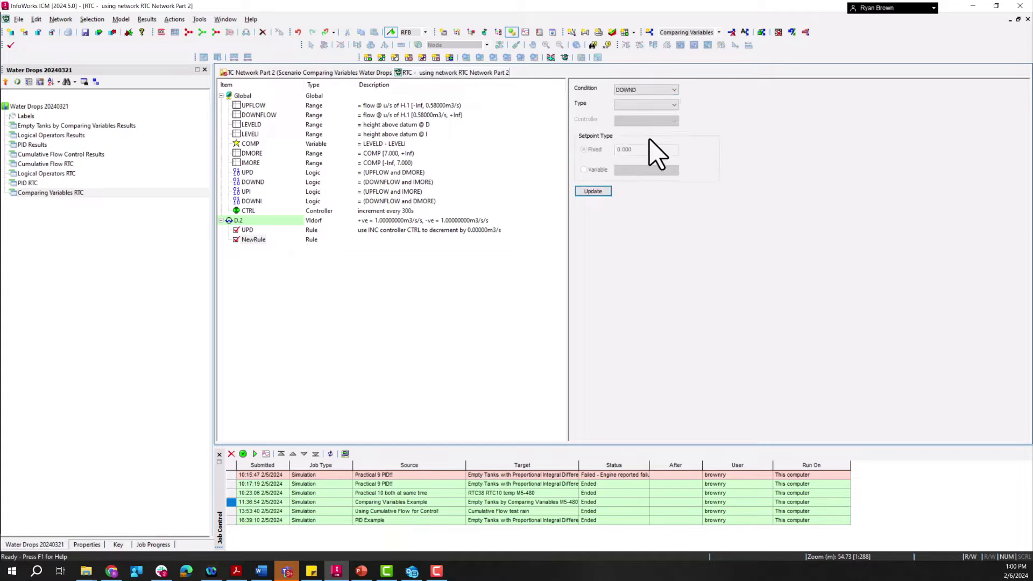
Step: Define the DOWND rule with type CTRL, controller CTRL and a fixed setpoint of -0.01, and update it
{"action": "left_click", "coordinate": [633, 105]}
{"action": "left_click", "coordinate": [625, 114]}
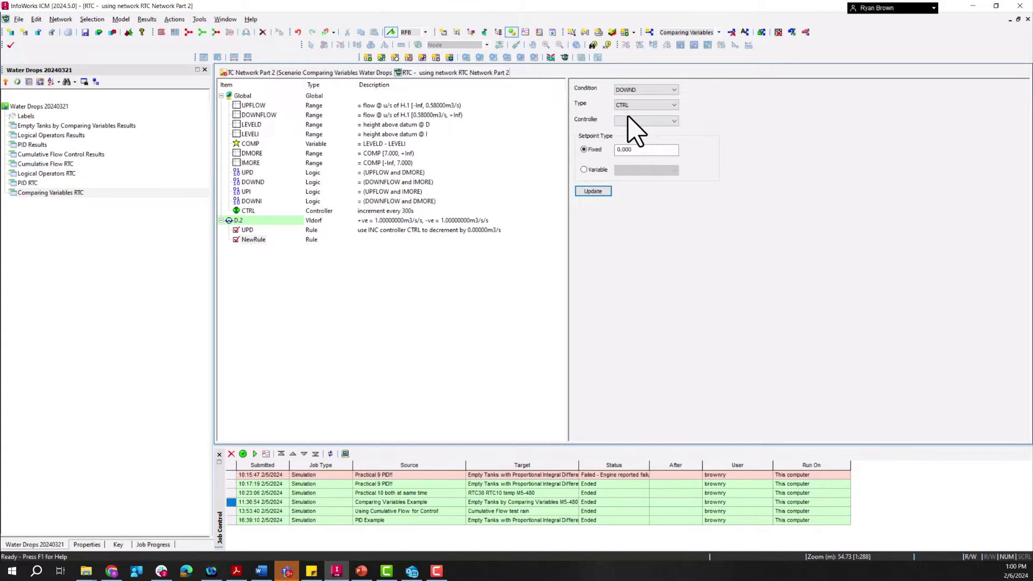
{"action": "left_click", "coordinate": [630, 120]}
{"action": "left_click", "coordinate": [628, 132]}
{"action": "double_click", "coordinate": [665, 151]}
{"action": "type", "text": "-"}
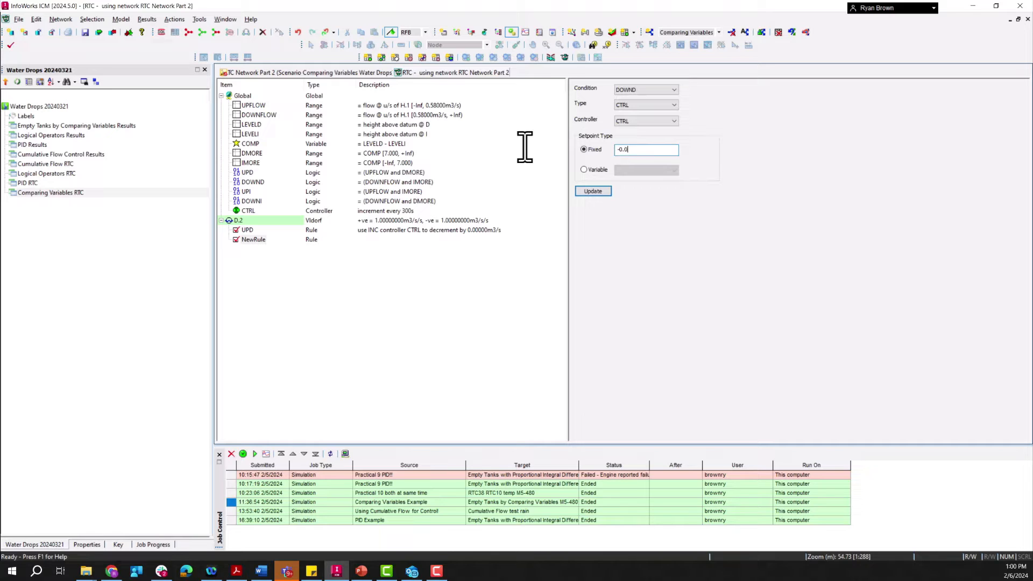
{"action": "left_click", "coordinate": [594, 193]}
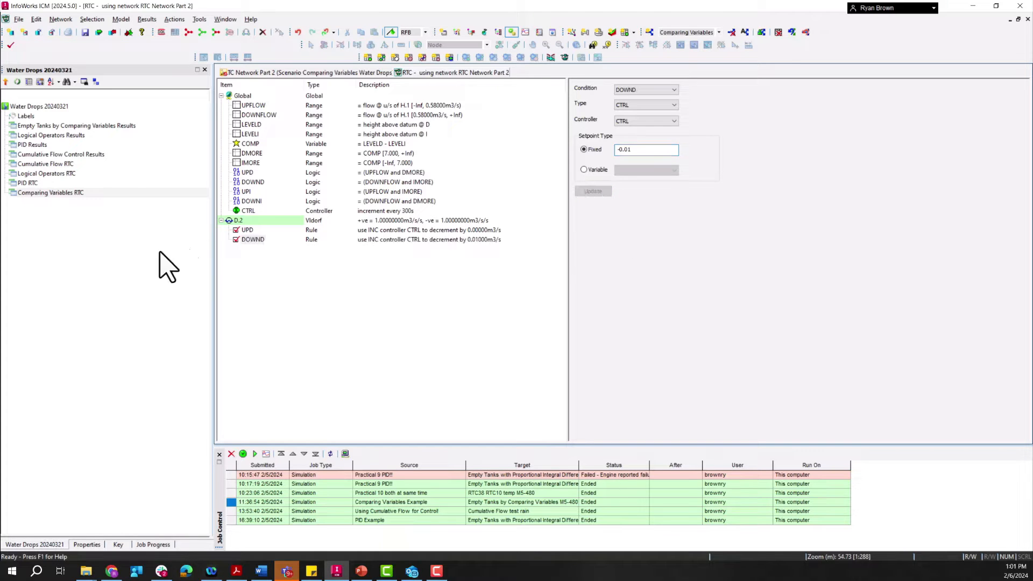
Step: Set the fixed setpoint of D.2's UPD rule to 0.01 m3/s, update it, and review the regulator's rule description
{"action": "left_click", "coordinate": [247, 229]}
{"action": "double_click", "coordinate": [653, 149]}
{"action": "type", "text": "0"}
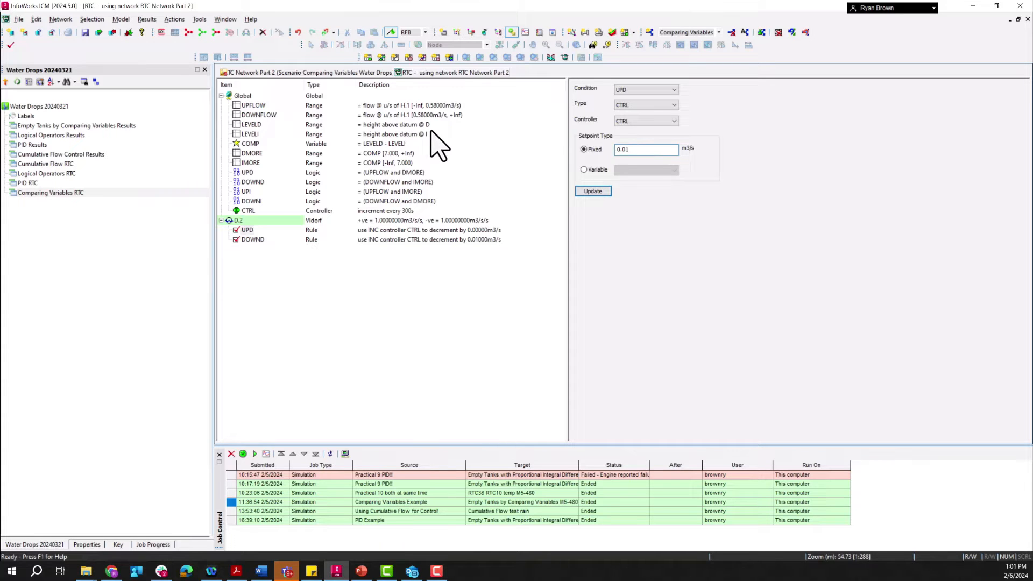
{"action": "left_click", "coordinate": [597, 192]}
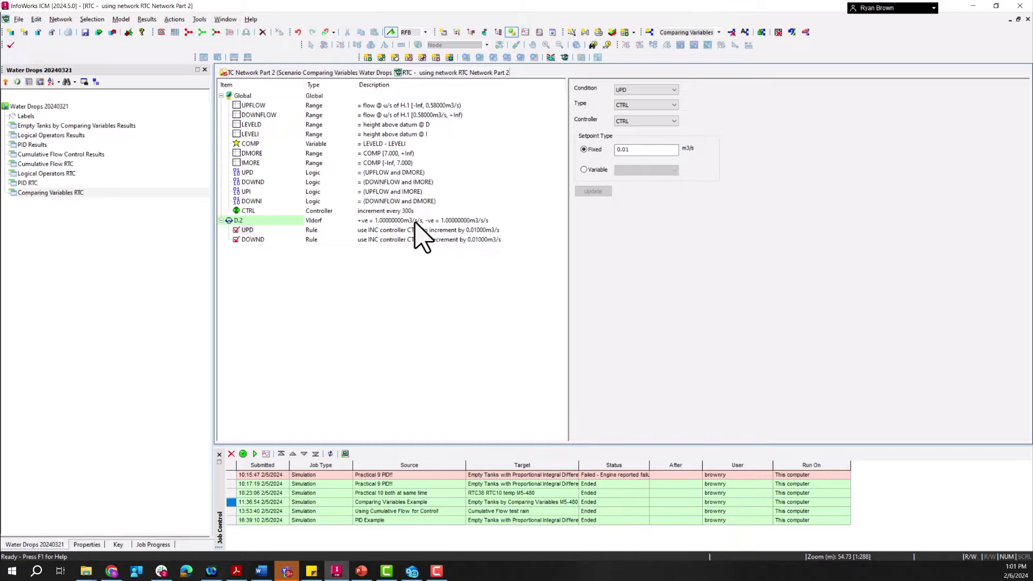
{"action": "left_click", "coordinate": [238, 221]}
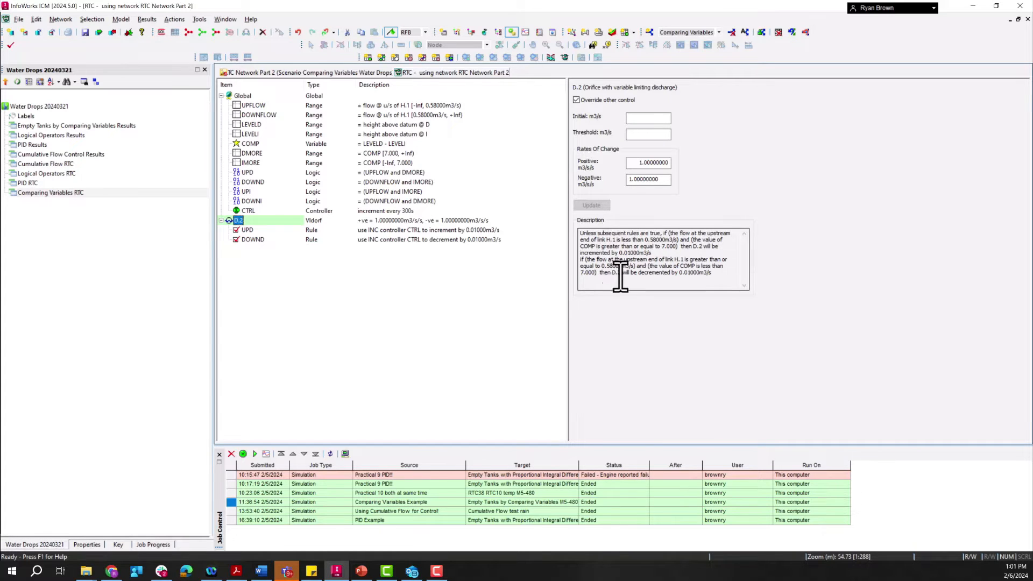
Step: Insert regulator I.2 into the RTC from the list of available regulators
{"action": "left_click", "coordinate": [241, 97]}
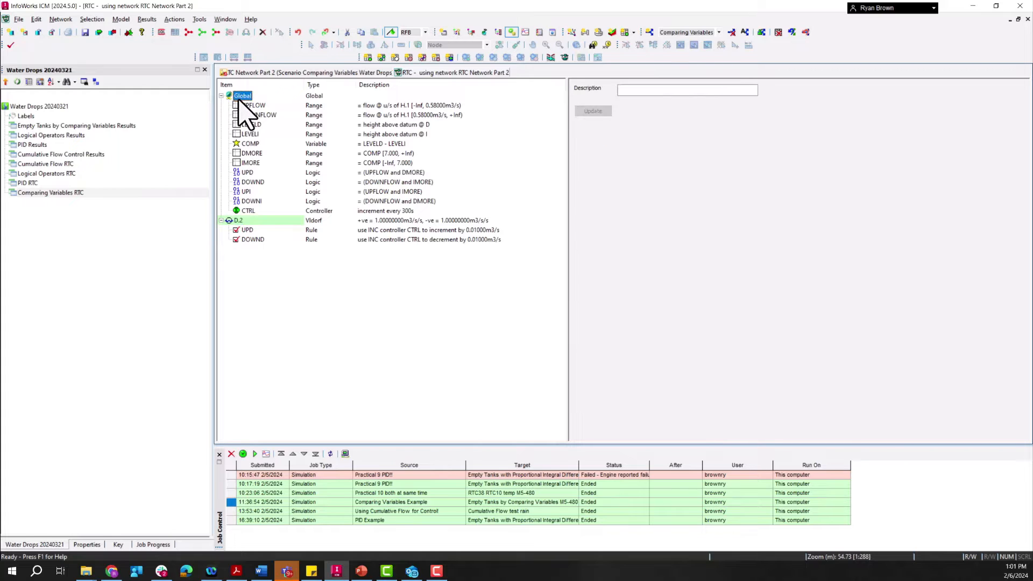
{"action": "right_click", "coordinate": [241, 99]}
{"action": "left_click", "coordinate": [258, 110]}
{"action": "left_click", "coordinate": [448, 266]}
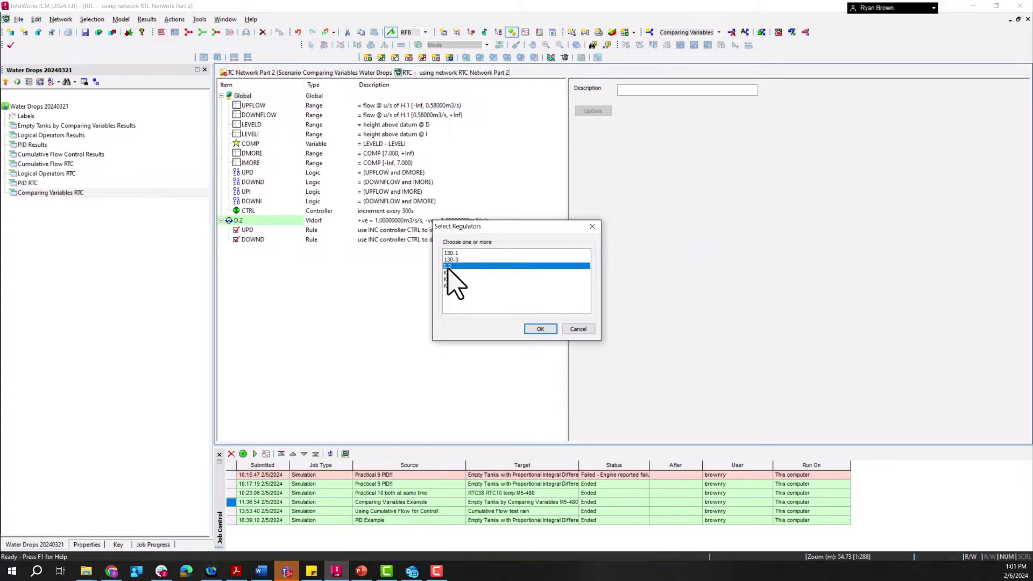
{"action": "left_click", "coordinate": [541, 329]}
Step: Insert a dependent rule under regulator I.2 and expand the regulator to show it
{"action": "left_click", "coordinate": [235, 249]}
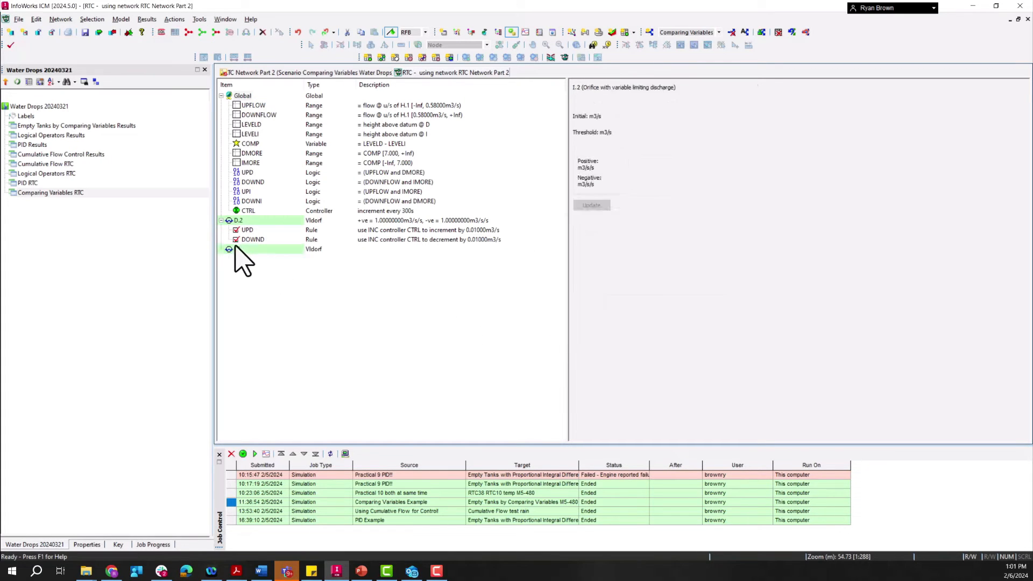
{"action": "right_click", "coordinate": [235, 249]}
{"action": "mouse_move", "coordinate": [268, 308]}
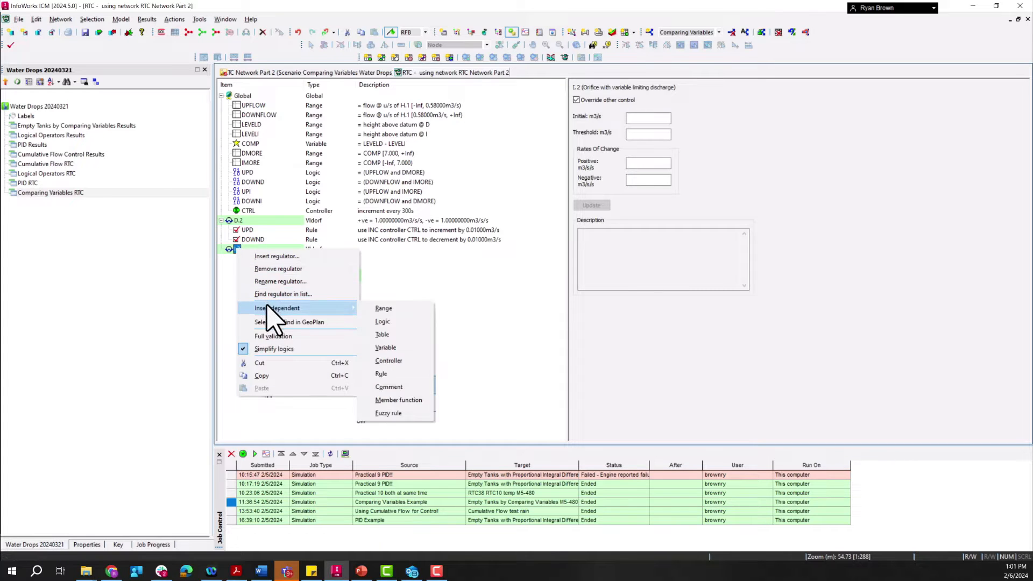
{"action": "left_click", "coordinate": [403, 374]}
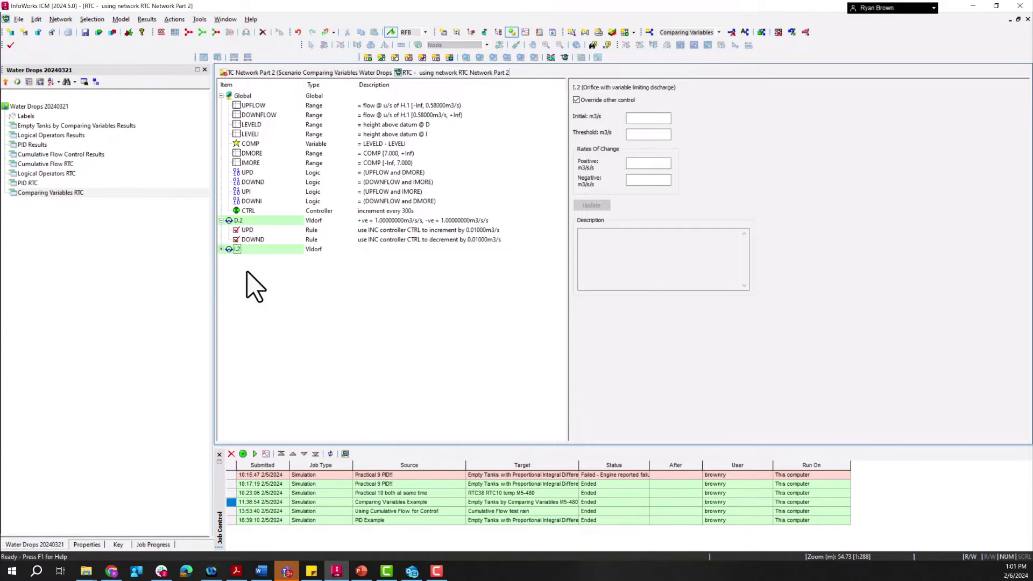
{"action": "left_click", "coordinate": [221, 250]}
Step: Set regulator I.2's positive and negative rates of change to 1 m3/s/s and update it
{"action": "left_click", "coordinate": [654, 163]}
{"action": "type", "text": "1"}
{"action": "left_click", "coordinate": [648, 180]}
{"action": "type", "text": "1"}
{"action": "left_click", "coordinate": [602, 204]}
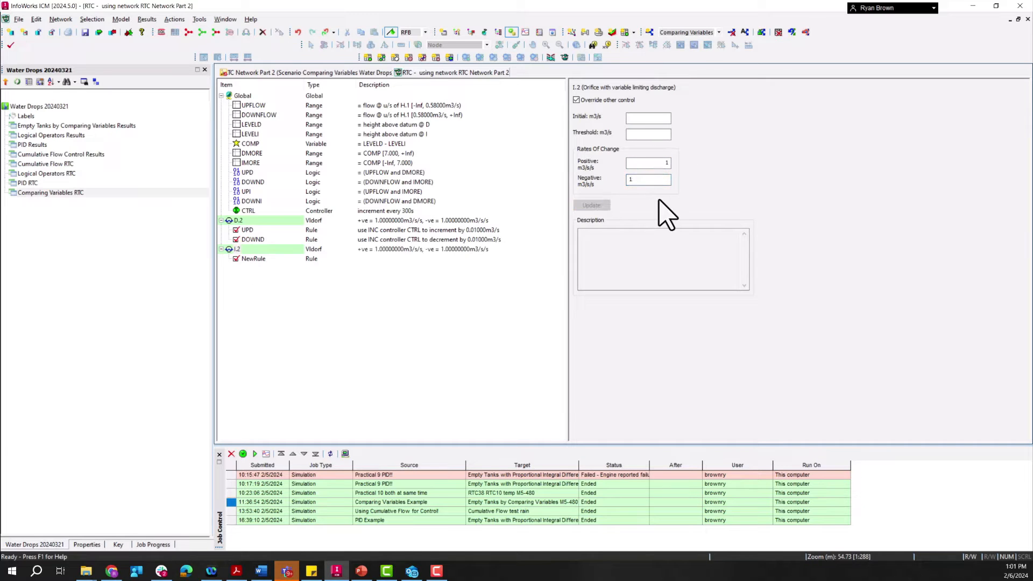
Step: Define I.2's new rule with condition UPI, type CTRL, controller CTRL and a fixed setpoint of 0.01, and update it
{"action": "left_click", "coordinate": [250, 259]}
{"action": "left_click", "coordinate": [656, 90]}
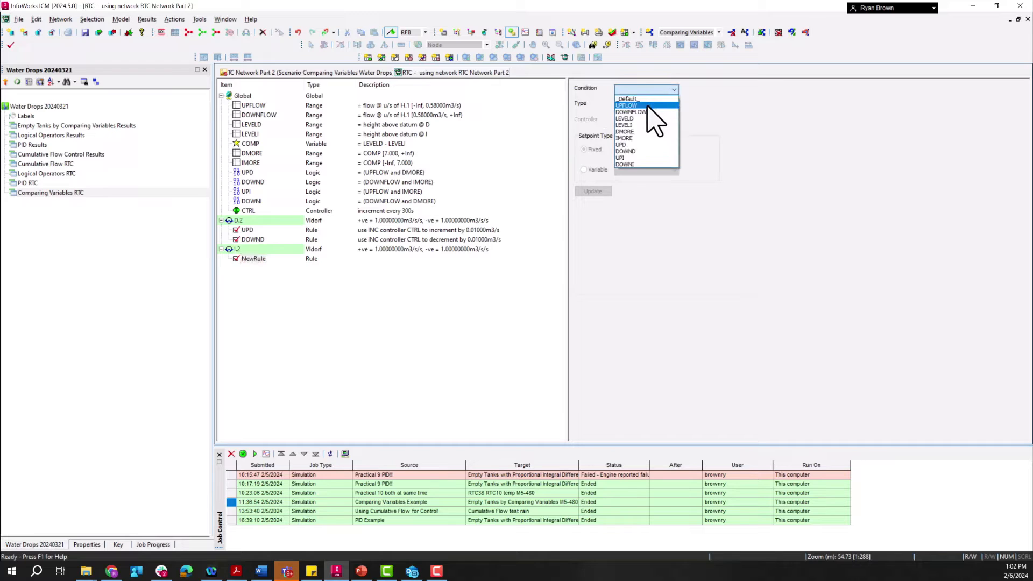
{"action": "left_click", "coordinate": [624, 158]}
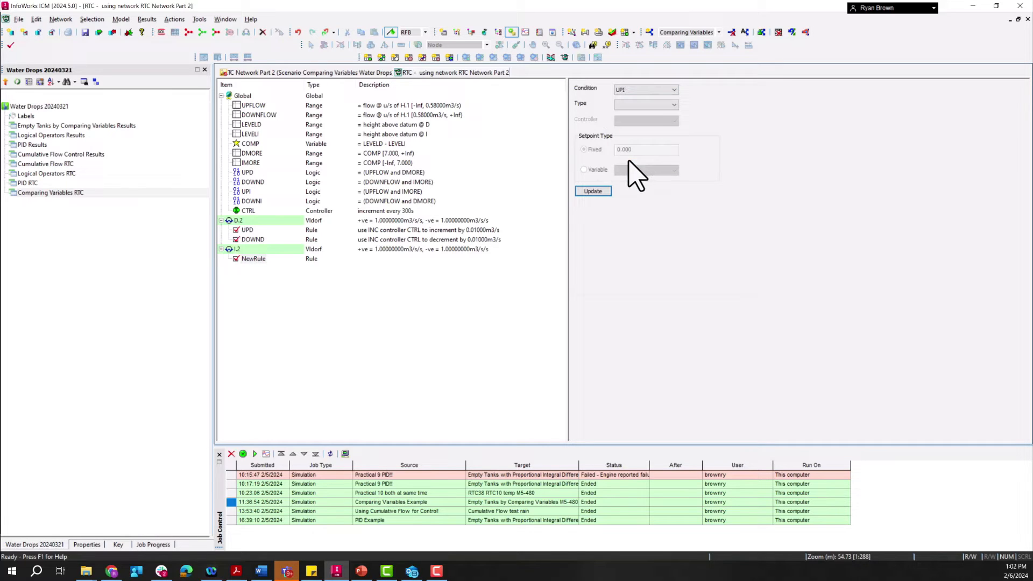
{"action": "left_click", "coordinate": [646, 105]}
{"action": "left_click", "coordinate": [643, 114]}
{"action": "left_click", "coordinate": [645, 121]}
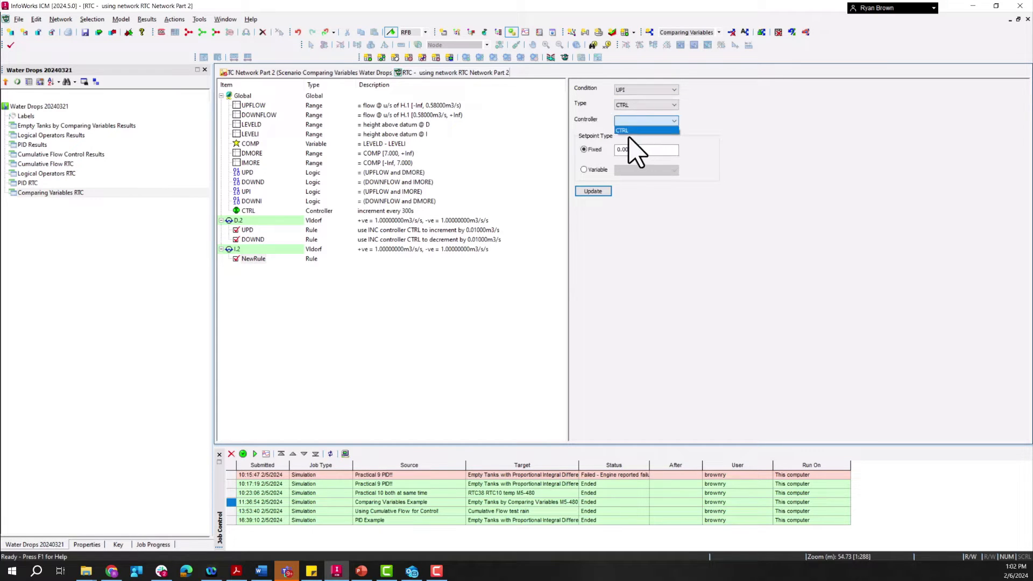
{"action": "left_click", "coordinate": [638, 132]}
{"action": "double_click", "coordinate": [634, 149]}
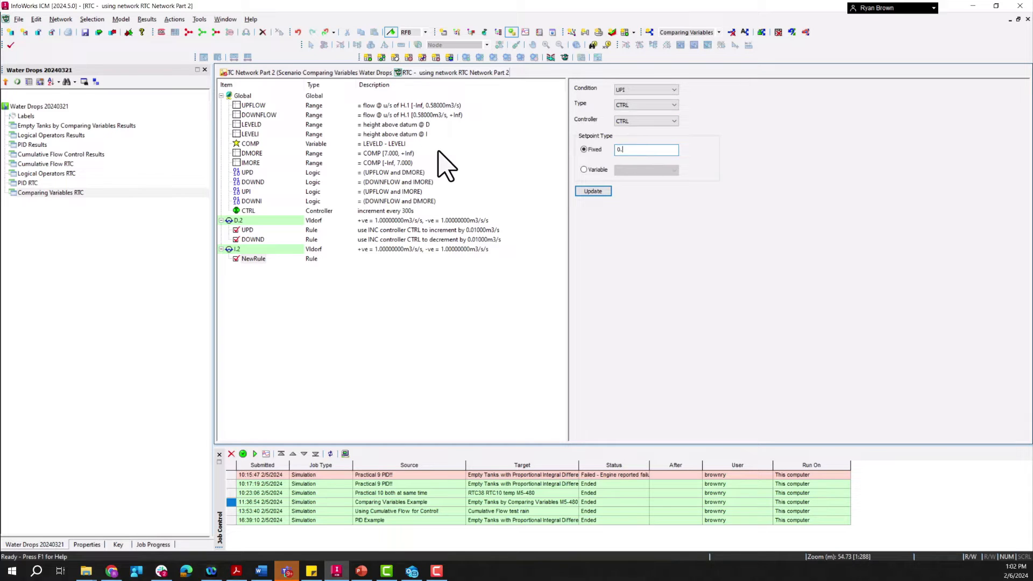
{"action": "left_click", "coordinate": [592, 192]}
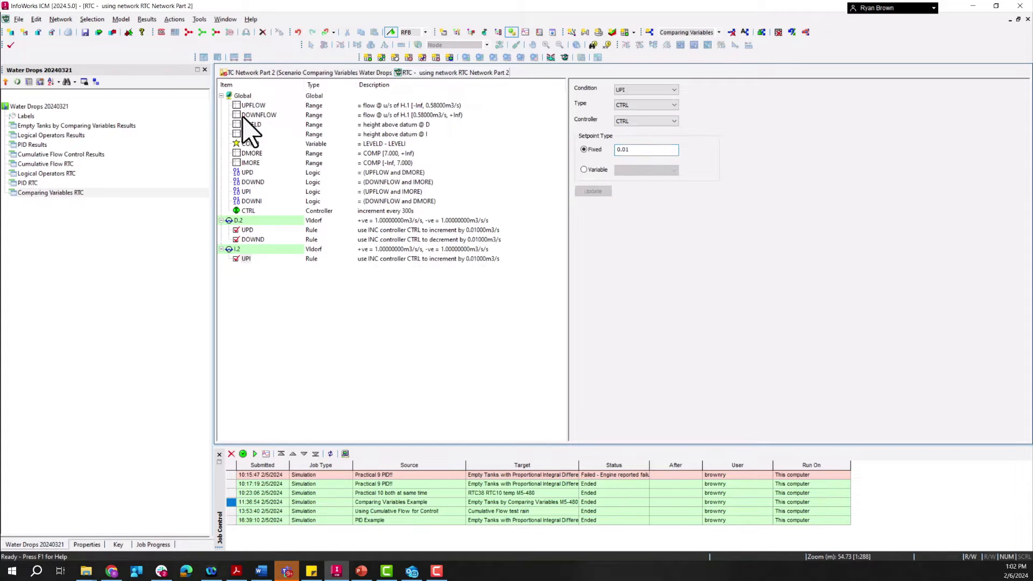
Step: Insert a second dependent rule under regulator I.2
{"action": "left_click", "coordinate": [240, 96]}
{"action": "left_click", "coordinate": [237, 249]}
{"action": "right_click", "coordinate": [238, 249]}
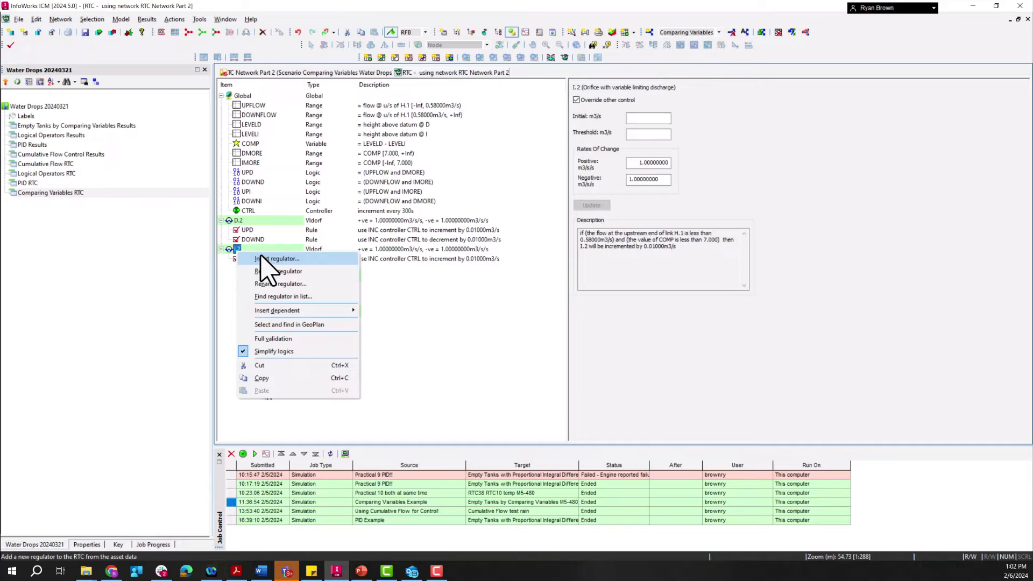
{"action": "mouse_move", "coordinate": [287, 311]}
{"action": "left_click", "coordinate": [425, 393]}
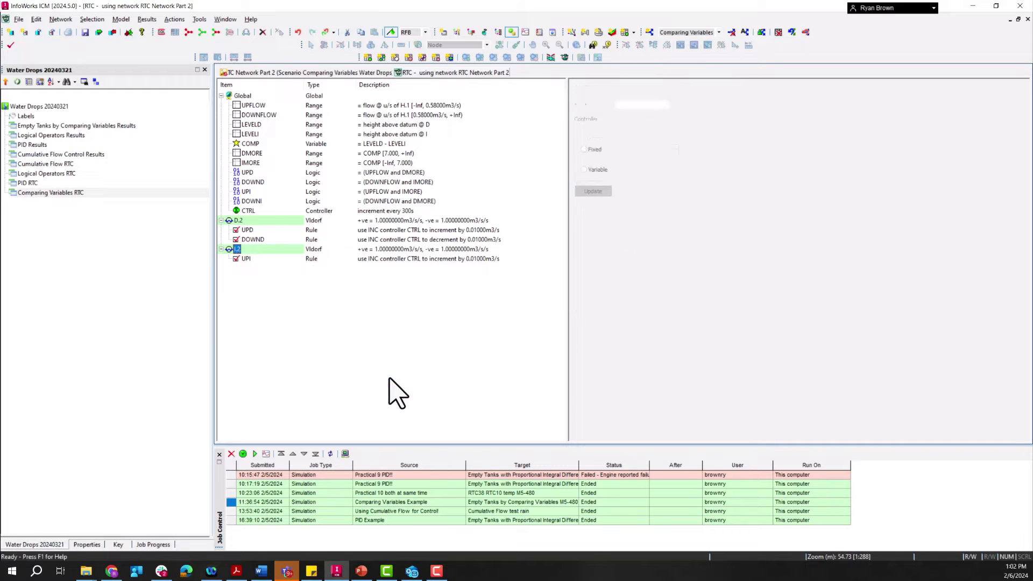
Step: Define I.2's second rule with condition DOWNI, type CTRL, controller CTRL and a fixed setpoint of -0.01, and update it
{"action": "left_click", "coordinate": [674, 89]}
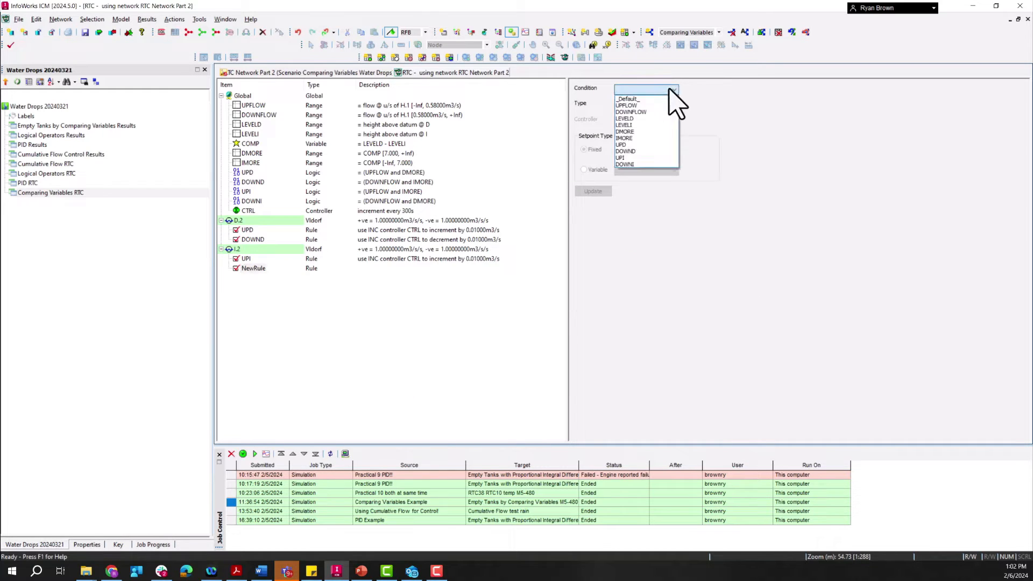
{"action": "left_click", "coordinate": [636, 164]}
{"action": "left_click", "coordinate": [645, 105]}
{"action": "left_click", "coordinate": [634, 115]}
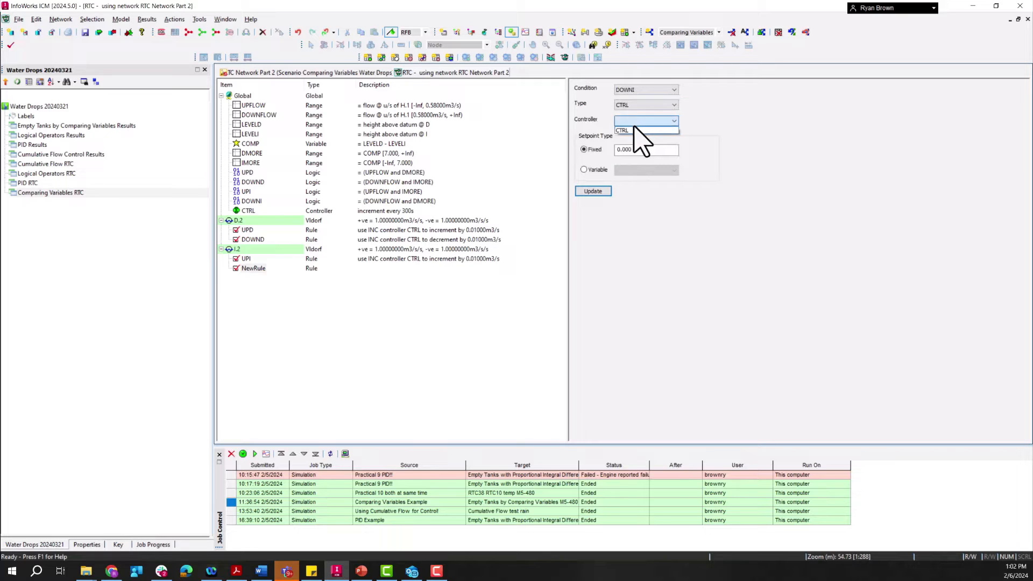
{"action": "type", "text": "-0"}
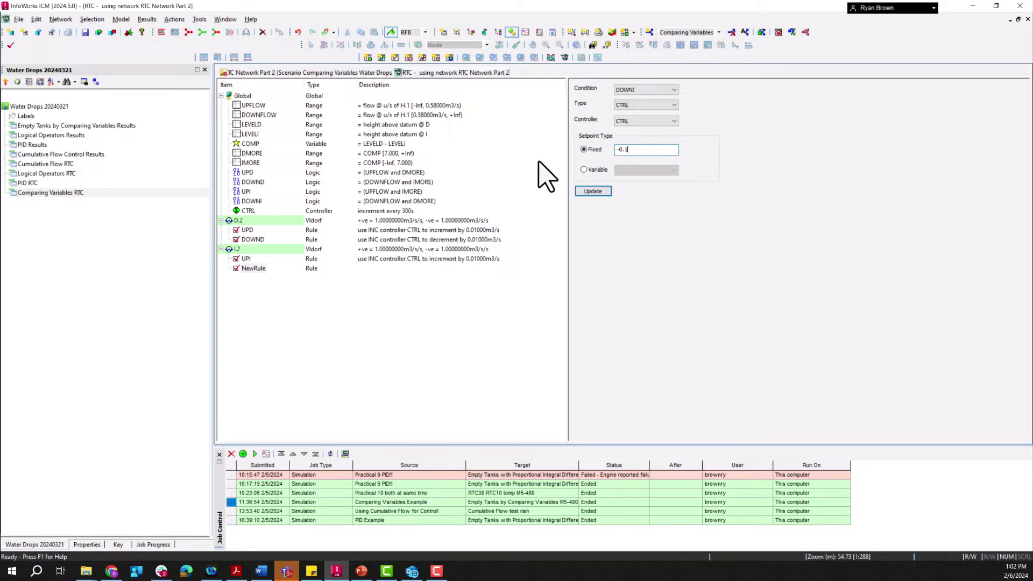
{"action": "left_click", "coordinate": [594, 191]}
Step: Review and compare the generated rule descriptions of regulators I.2 and D.2
{"action": "left_click", "coordinate": [238, 249]}
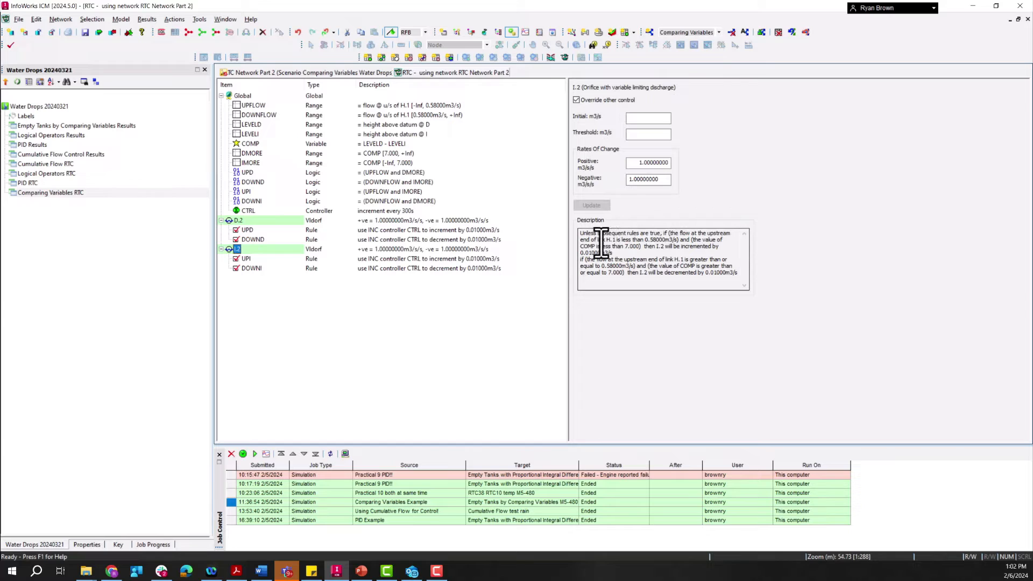
{"action": "left_click_drag", "start_coordinate": [594, 239], "coordinate": [674, 239]}
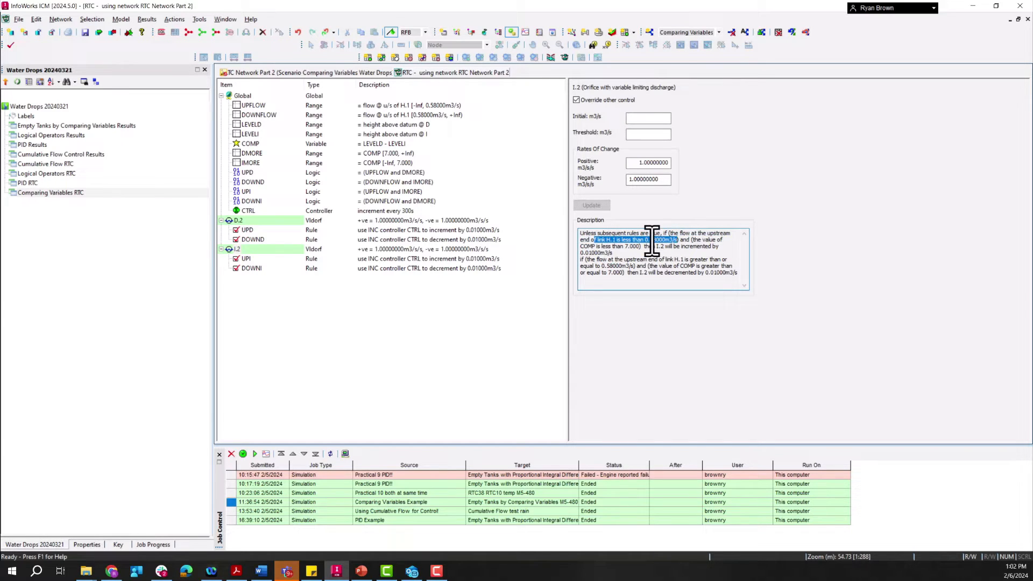
{"action": "left_click_drag", "start_coordinate": [588, 246], "coordinate": [666, 247]}
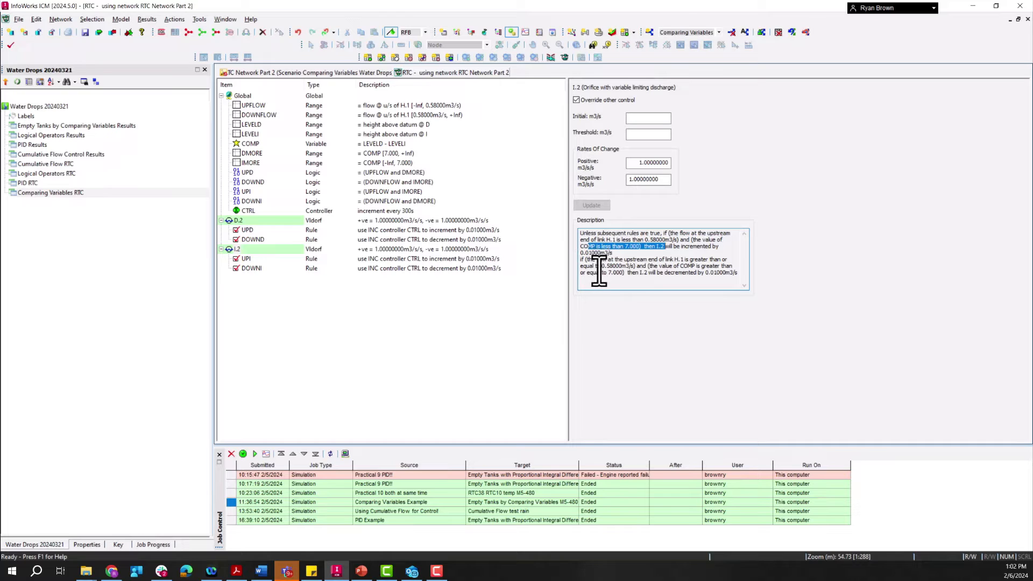
{"action": "left_click", "coordinate": [239, 221]}
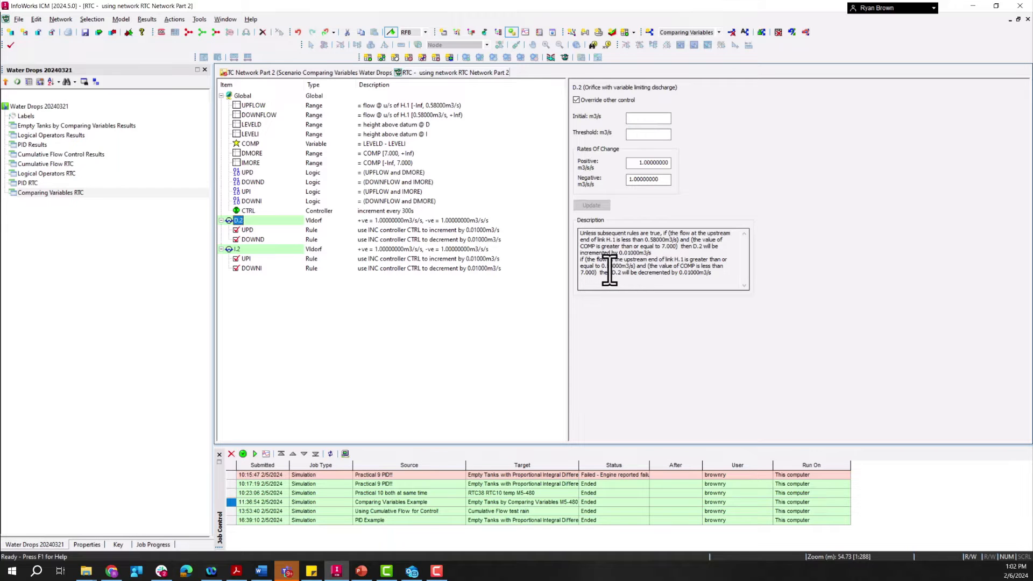
{"action": "left_click", "coordinate": [237, 249]}
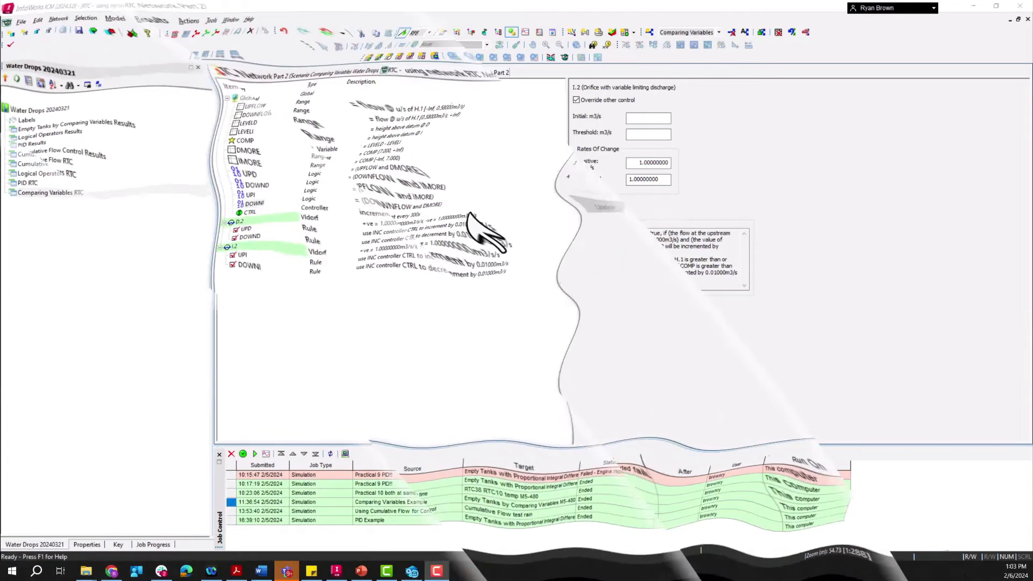
Step: Close the open network and RTC windows and open Empty Tanks by Comparing Variables Results
{"action": "right_click", "coordinate": [425, 73]}
{"action": "left_click", "coordinate": [452, 106]}
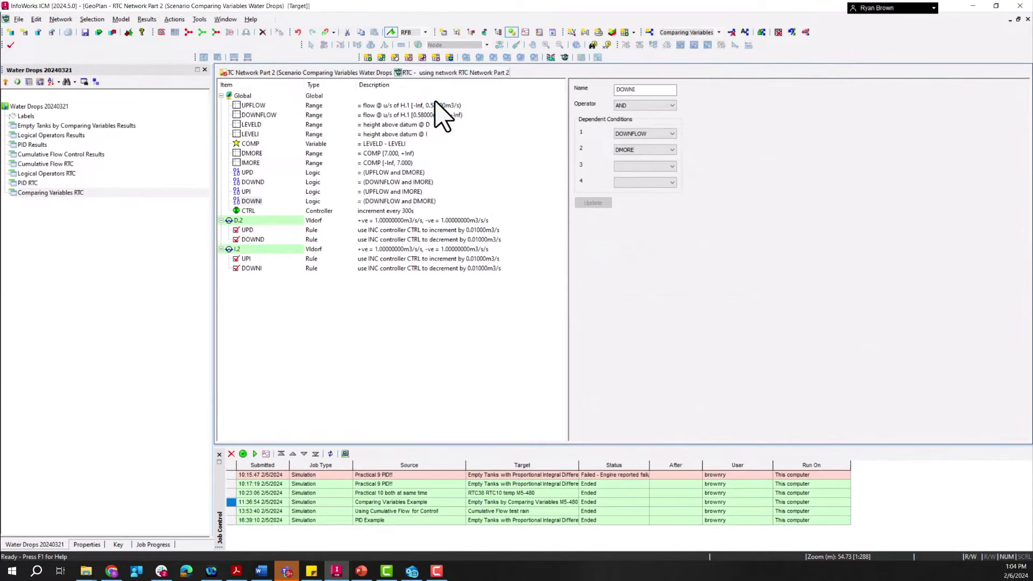
{"action": "left_click", "coordinate": [83, 113]}
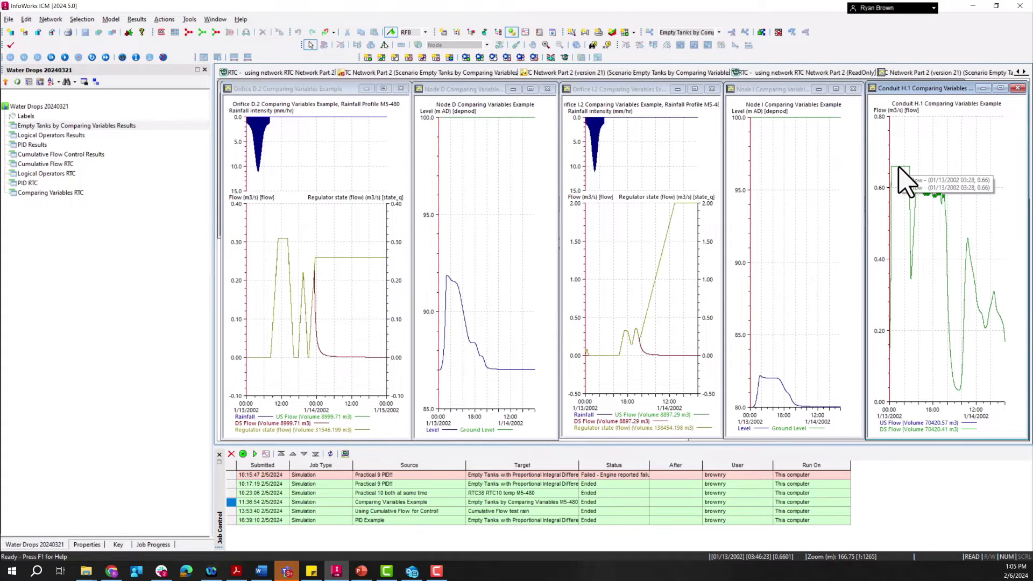
Step: Examine the result graphs for conduit H.1's flow and the regulator states of orifices D.2 and I.2
{"action": "mouse_move", "coordinate": [896, 168]}
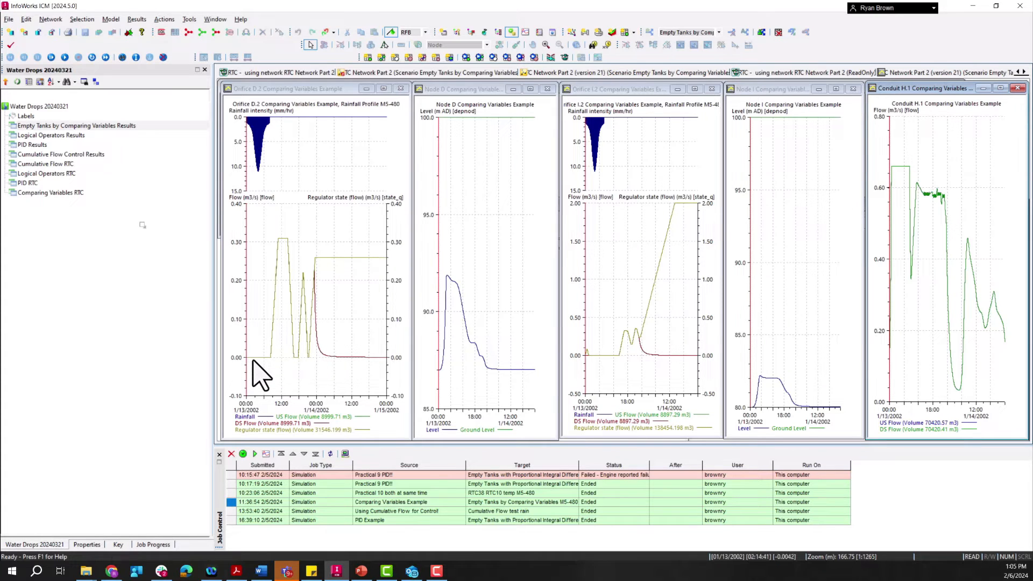
{"action": "mouse_move", "coordinate": [253, 357]}
{"action": "mouse_move", "coordinate": [934, 199]}
{"action": "mouse_move", "coordinate": [618, 370]}
{"action": "mouse_move", "coordinate": [631, 346]}
{"action": "mouse_move", "coordinate": [303, 272]}
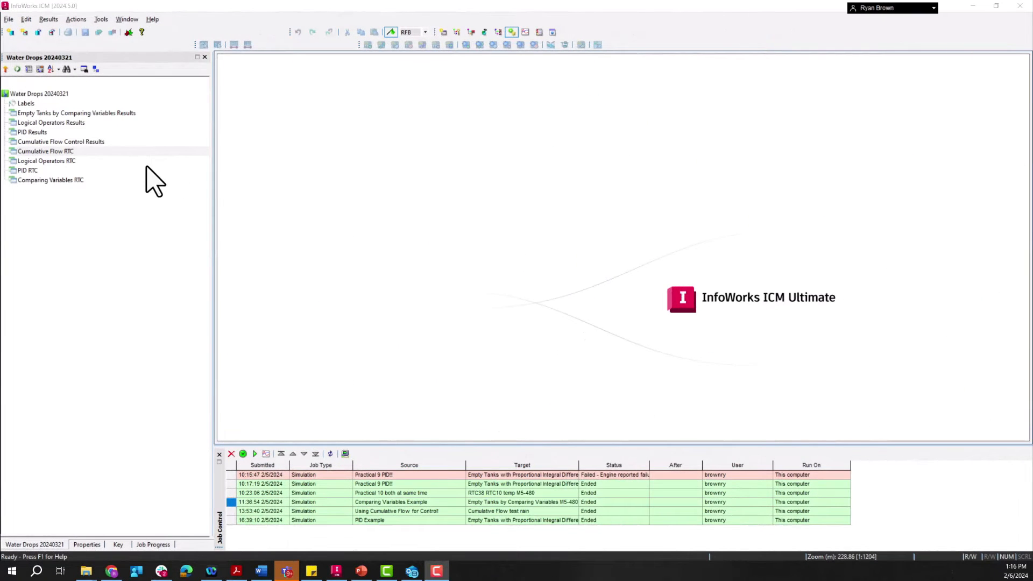
Step: Open the Cumulative Flow RTC workspace and inspect the properties of weir 130.2 and sluice 130.1
{"action": "double_click", "coordinate": [43, 152]}
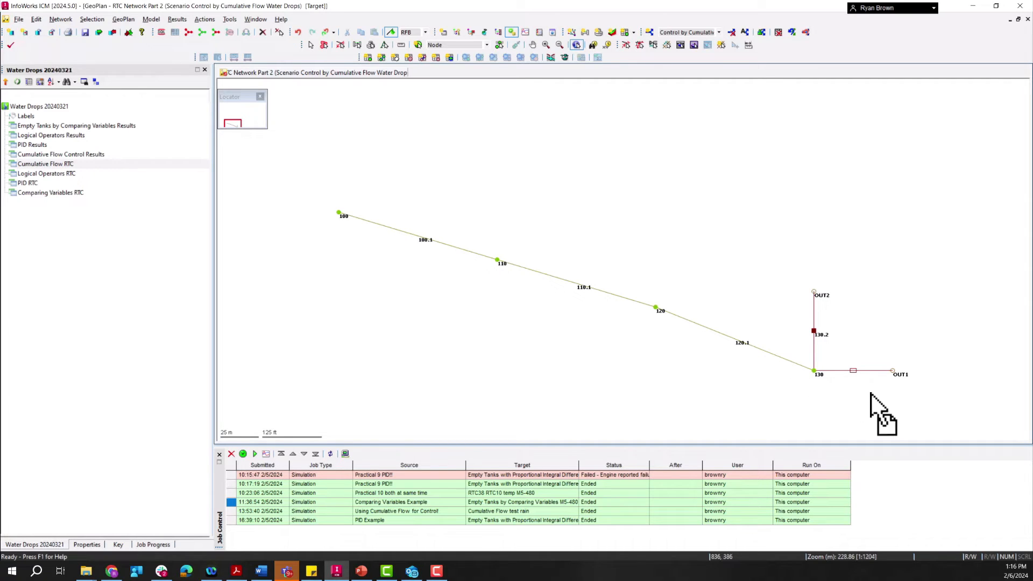
{"action": "left_click", "coordinate": [814, 331]}
{"action": "double_click", "coordinate": [814, 331]}
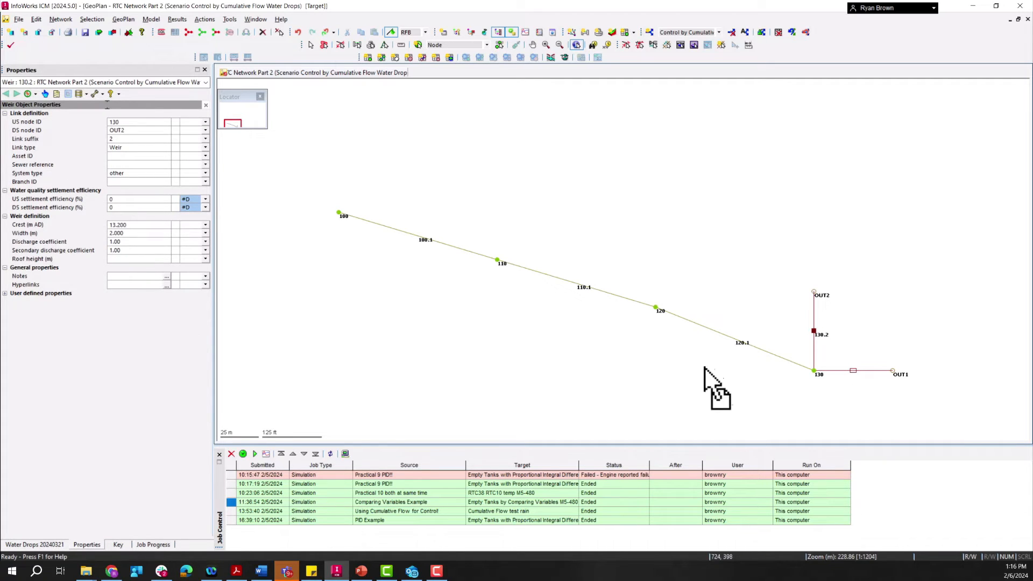
{"action": "double_click", "coordinate": [841, 371]}
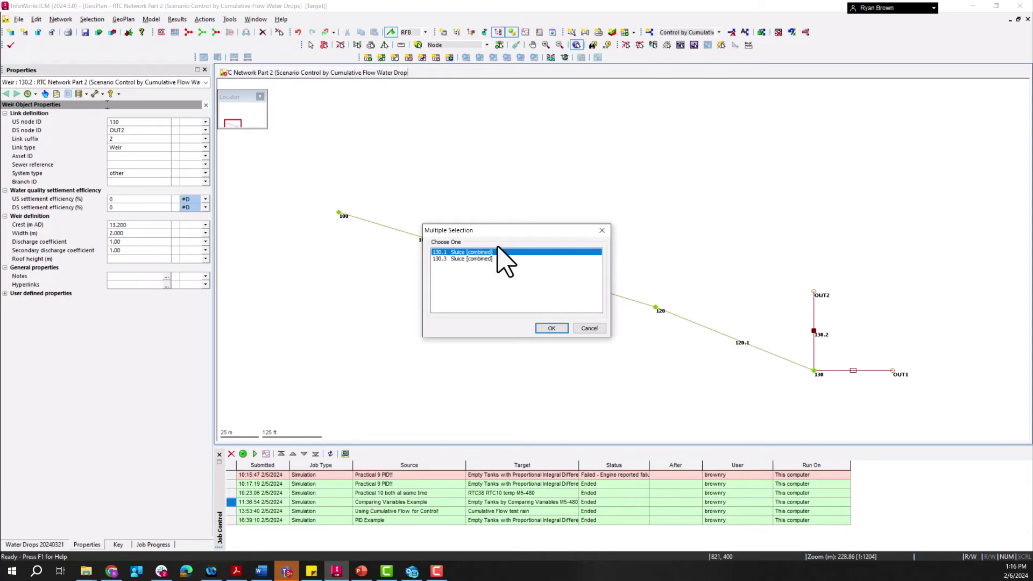
{"action": "left_click", "coordinate": [549, 328]}
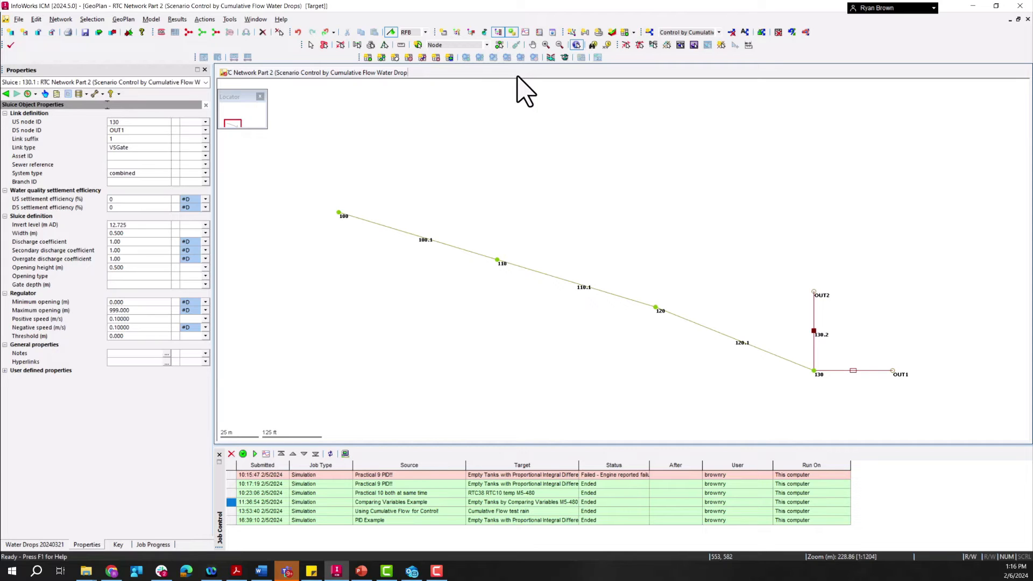
Step: Open the RTC for the Control by Cumulative Flow scenario and insert a dependent range under Global
{"action": "left_click", "coordinate": [565, 58]}
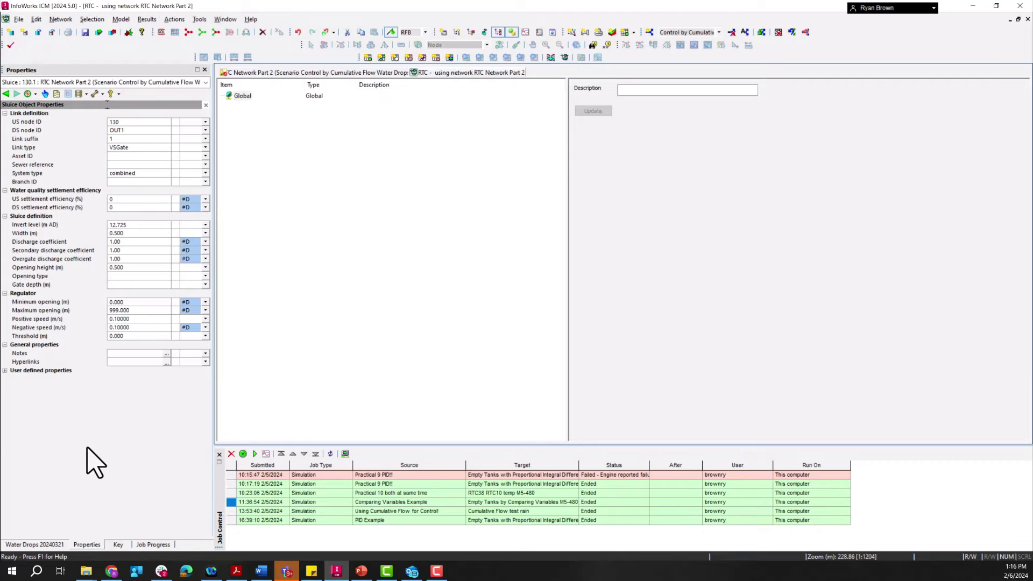
{"action": "left_click", "coordinate": [48, 546]}
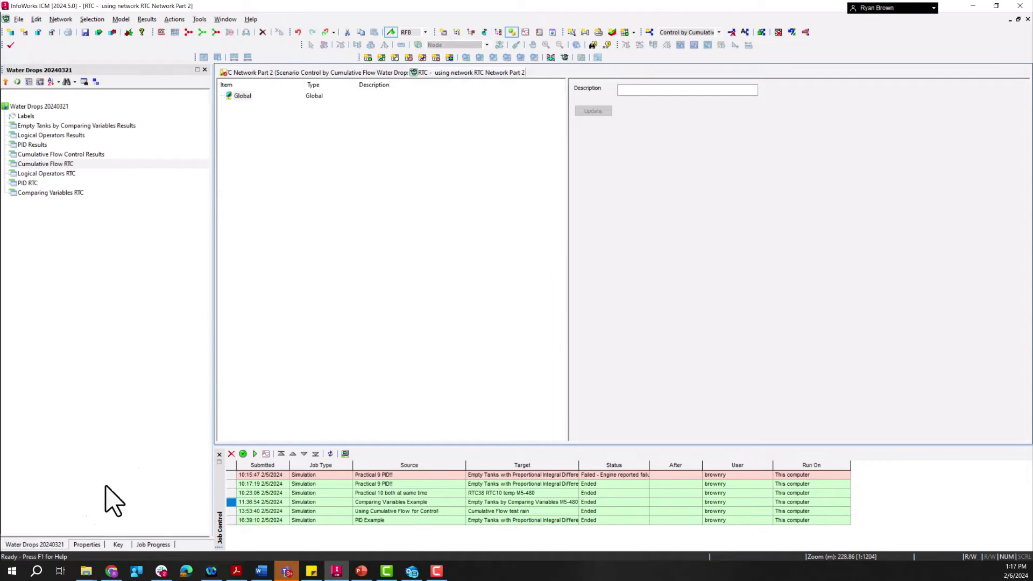
{"action": "right_click", "coordinate": [239, 97]}
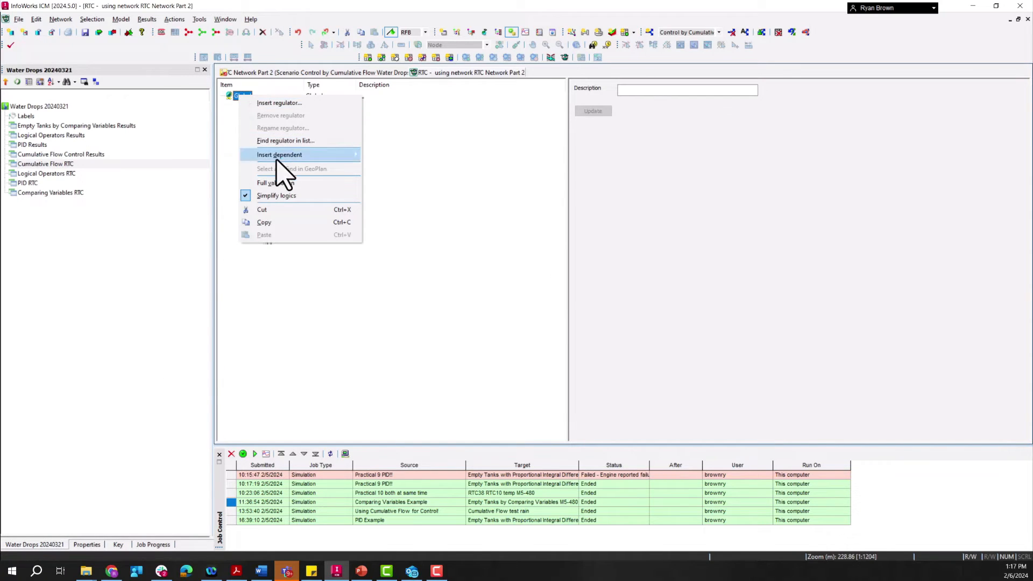
{"action": "mouse_move", "coordinate": [282, 155]}
{"action": "left_click", "coordinate": [396, 155]}
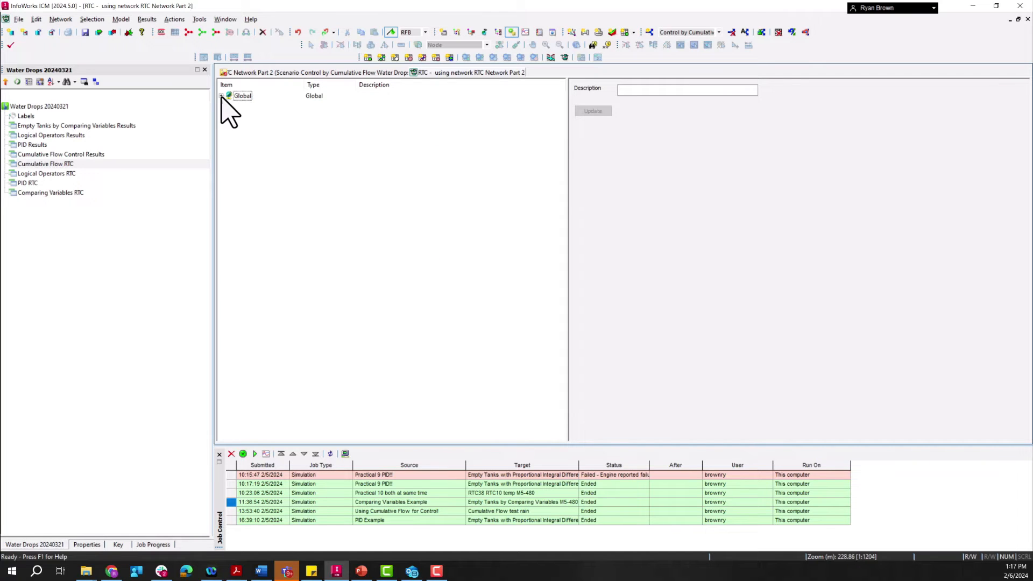
{"action": "left_click", "coordinate": [221, 96]}
Step: Define the new range as ITRAINS with type R - 10min. rainfall, subcatchment 100 and a minimum of 4 mm/hr
{"action": "left_click", "coordinate": [251, 105]}
{"action": "double_click", "coordinate": [690, 90]}
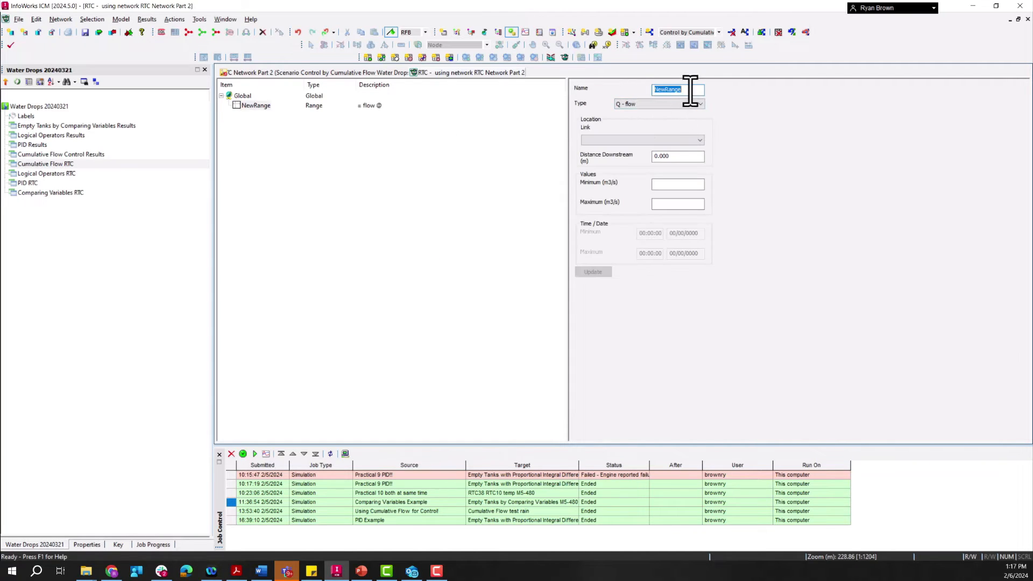
{"action": "type", "text": "ITRAINS"}
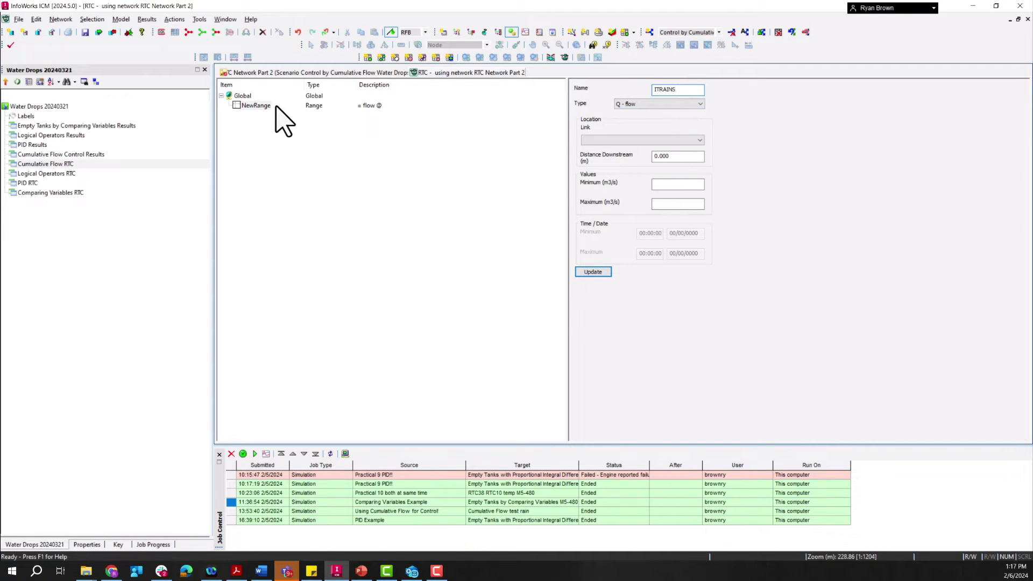
{"action": "left_click", "coordinate": [647, 104]}
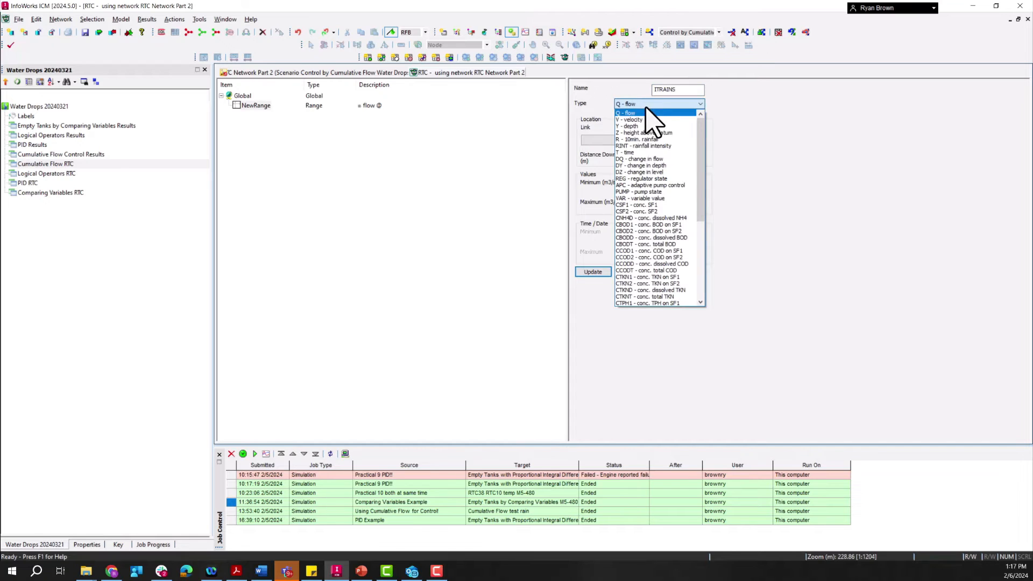
{"action": "left_click", "coordinate": [644, 140]}
{"action": "left_click", "coordinate": [646, 141]}
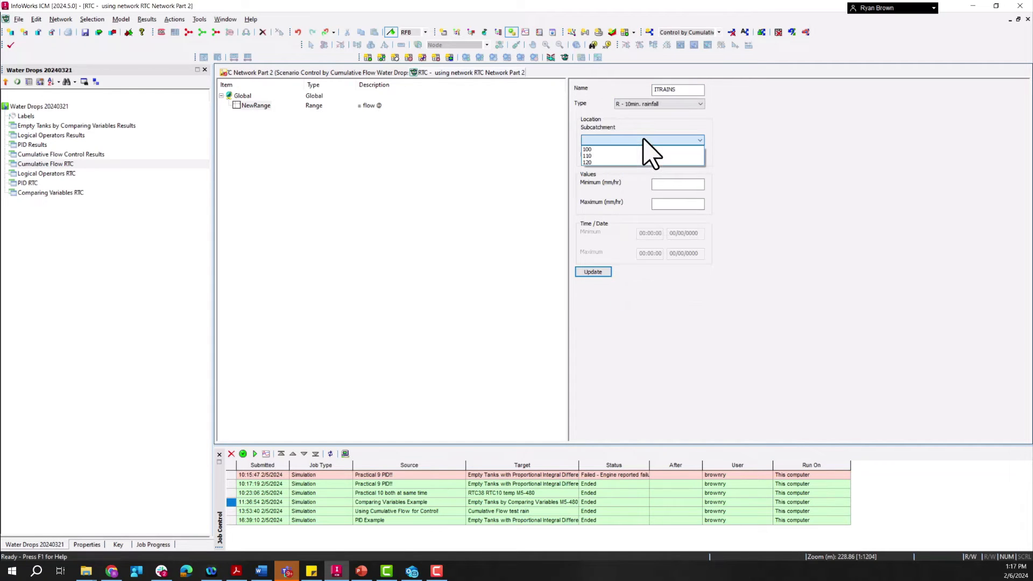
{"action": "left_click", "coordinate": [611, 150]}
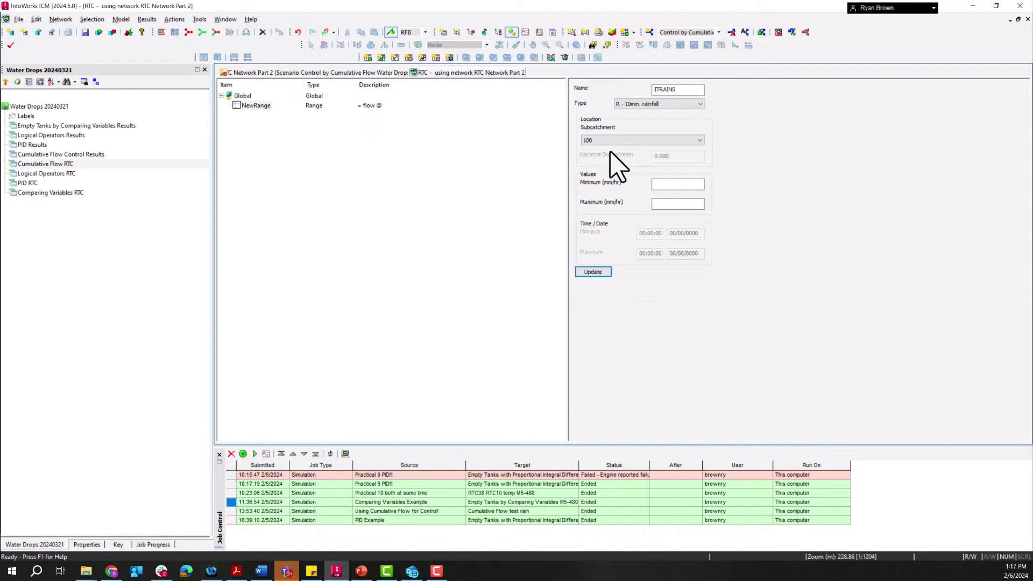
{"action": "left_click", "coordinate": [668, 184]}
{"action": "type", "text": "4"}
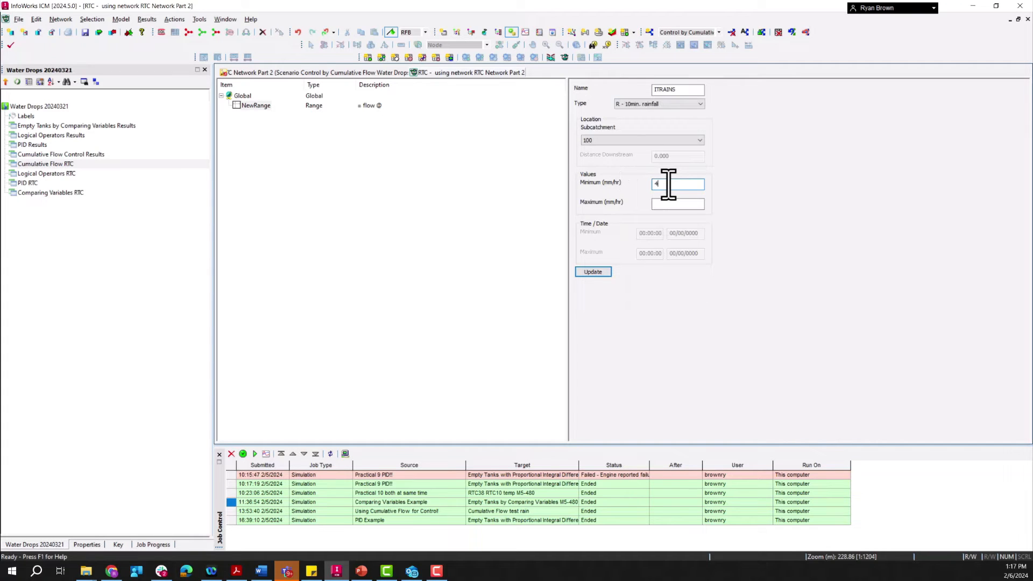
{"action": "left_click", "coordinate": [595, 272]}
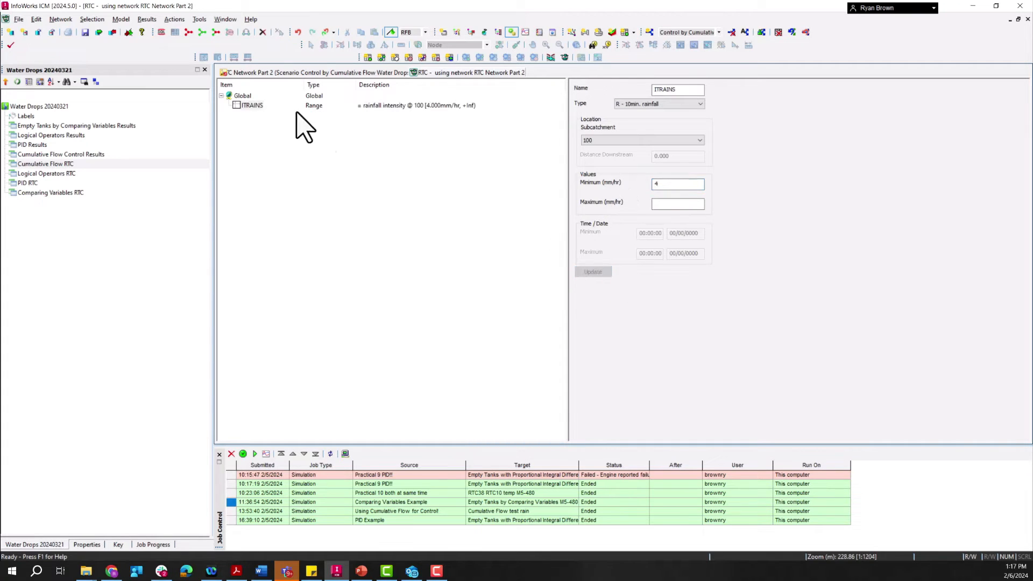
Step: Insert a dependent variable under Global and name it TIMER1
{"action": "right_click", "coordinate": [249, 97]}
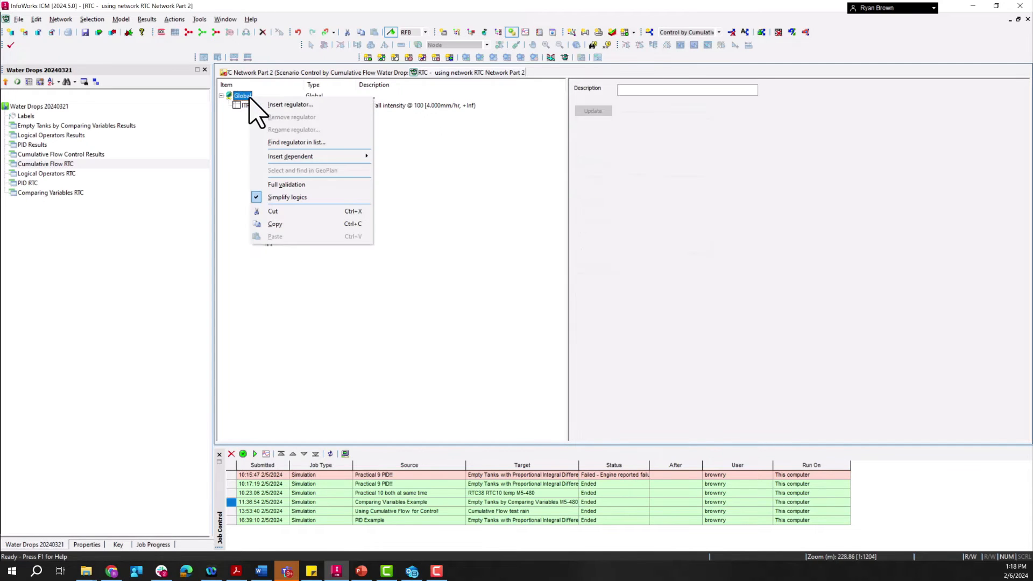
{"action": "mouse_move", "coordinate": [288, 157]}
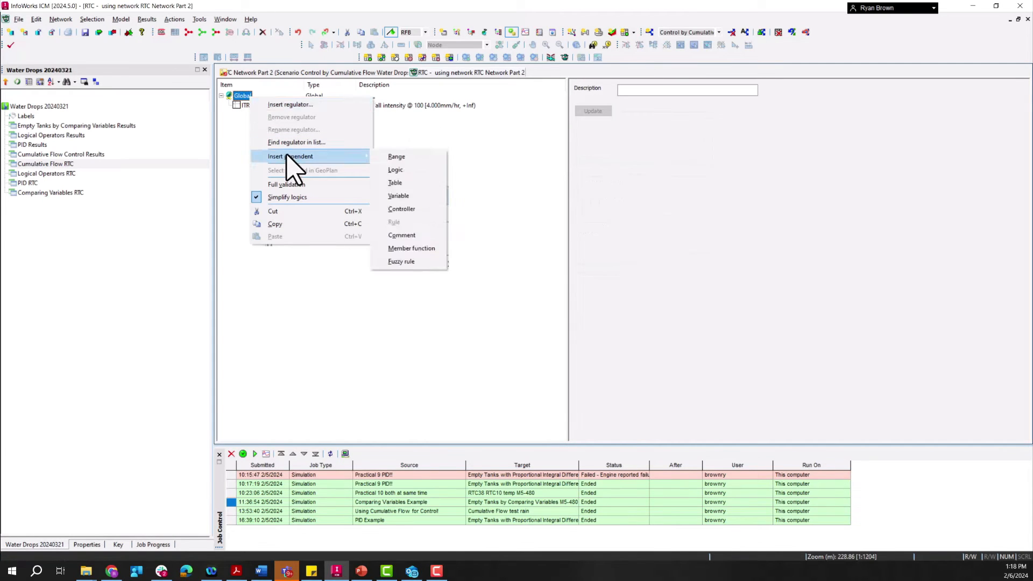
{"action": "left_click", "coordinate": [405, 197]}
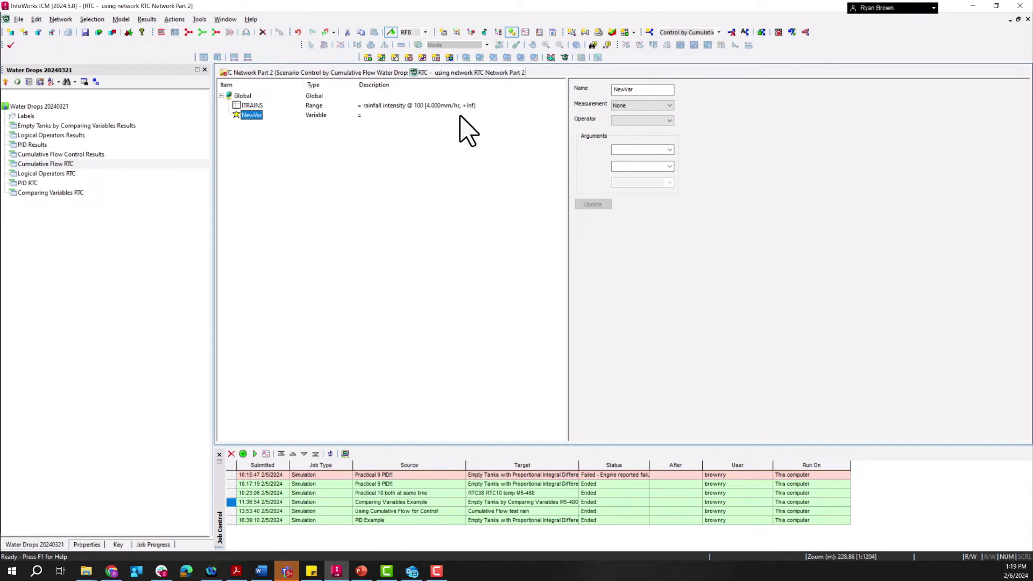
{"action": "left_click", "coordinate": [653, 91]}
{"action": "left_click_drag", "start_coordinate": [654, 91], "coordinate": [566, 92]}
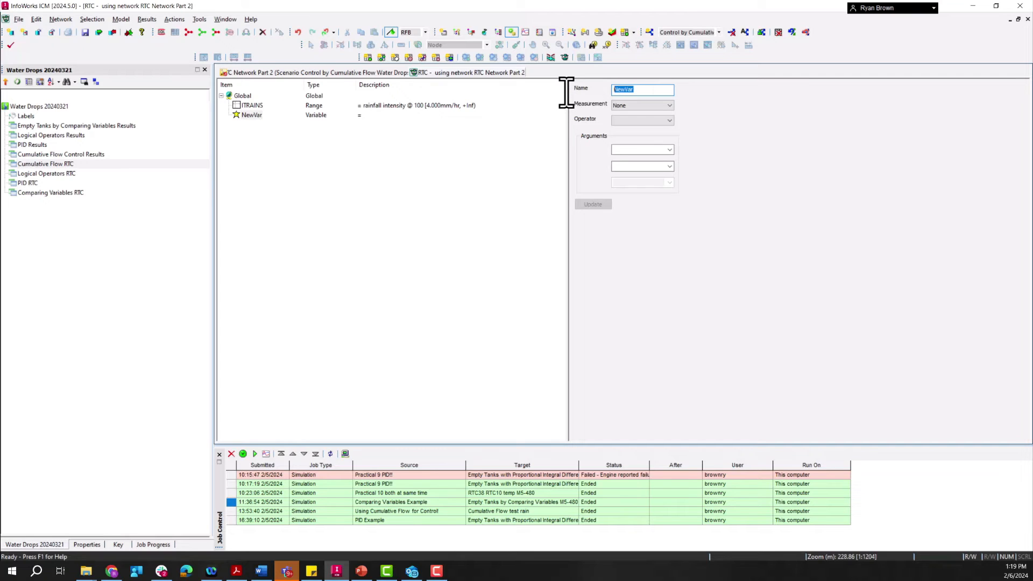
{"action": "type", "text": "TIMER1"}
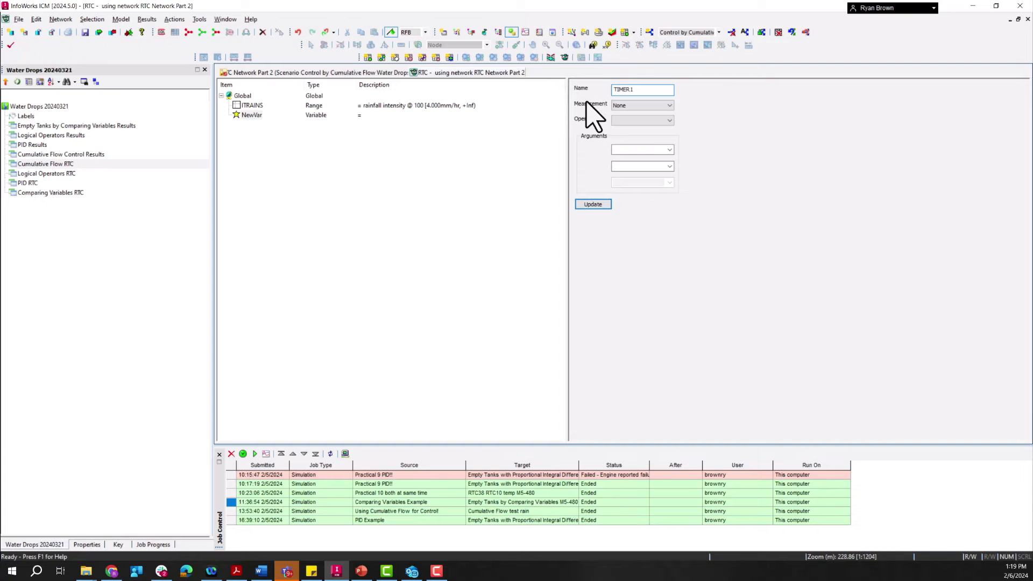
Step: Set TIMER1's measurement to Time and its operator to Timer, with ITRAINS as the start argument
{"action": "left_click", "coordinate": [626, 107]}
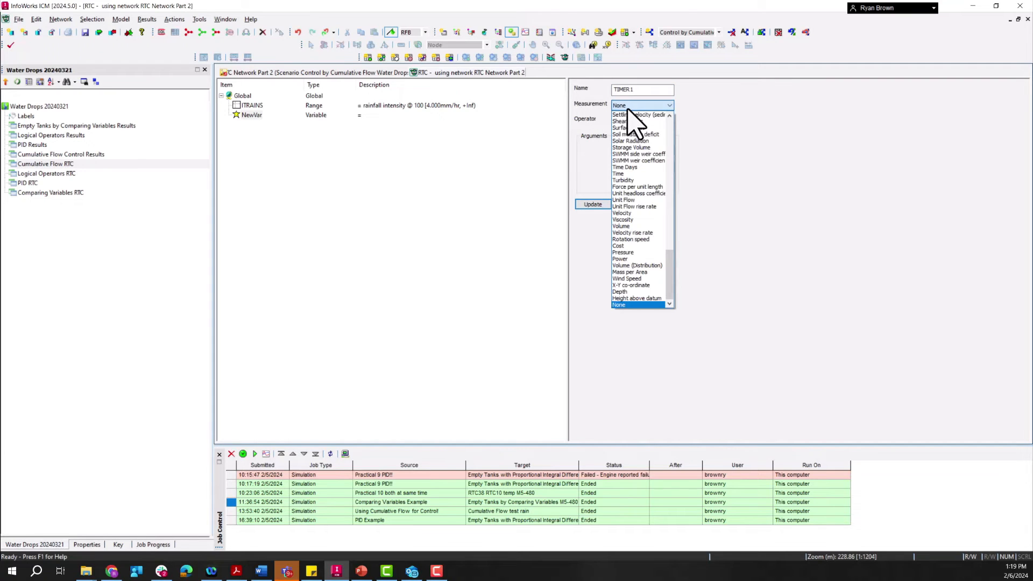
{"action": "left_click", "coordinate": [627, 174]}
{"action": "left_click", "coordinate": [669, 120]}
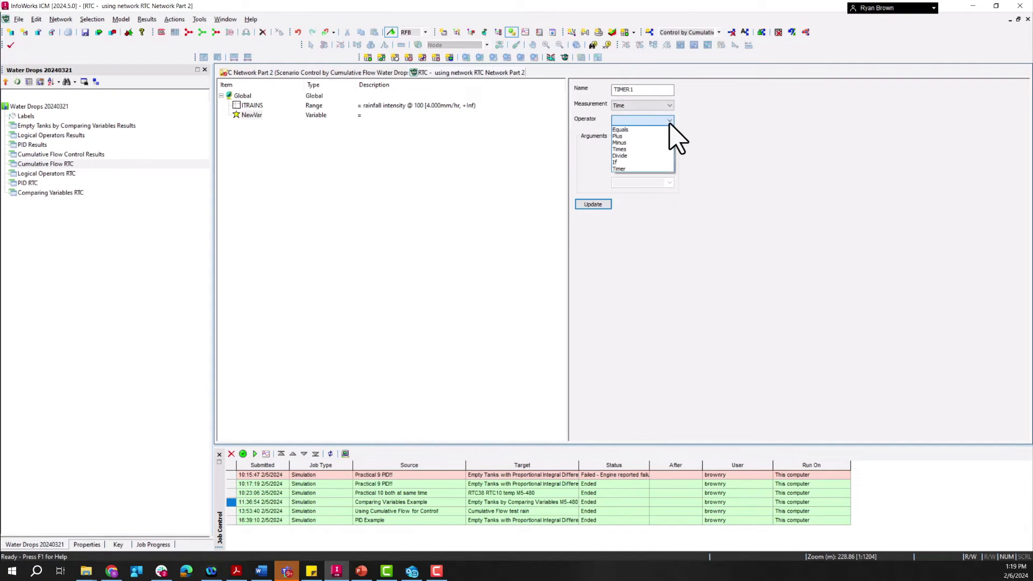
{"action": "left_click", "coordinate": [643, 168]}
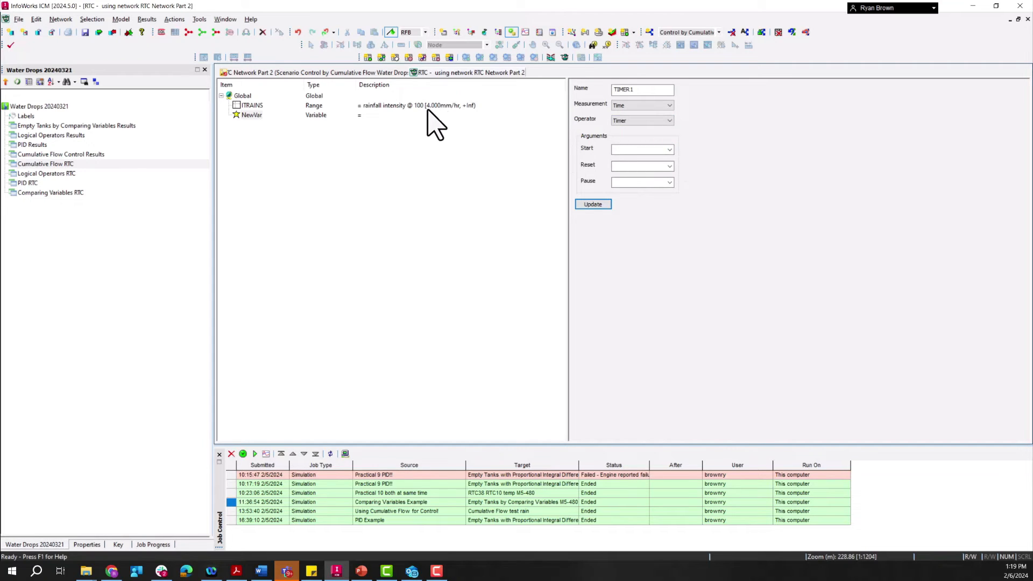
{"action": "left_click", "coordinate": [669, 150]}
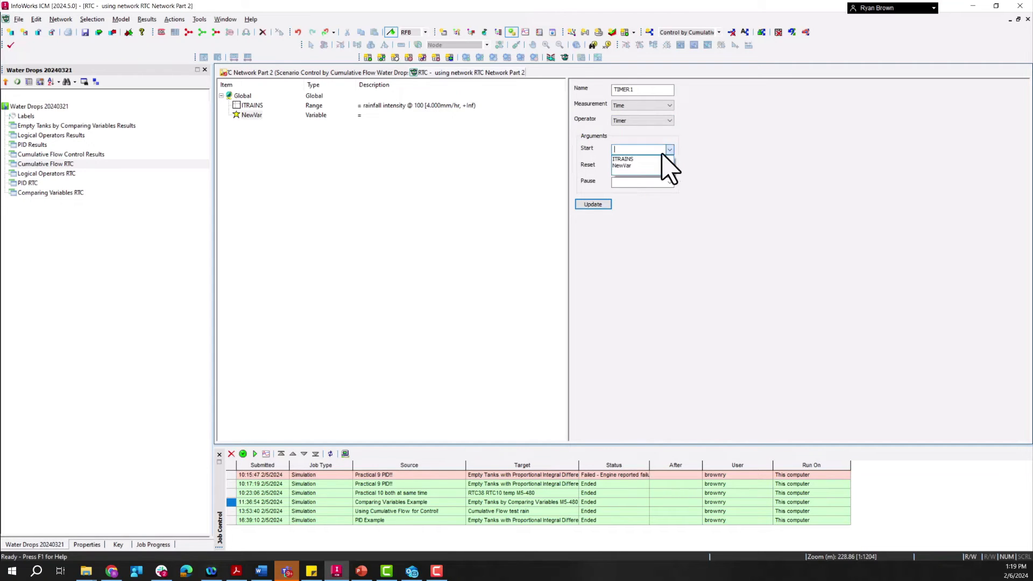
{"action": "left_click", "coordinate": [659, 158]}
{"action": "left_click", "coordinate": [594, 205]}
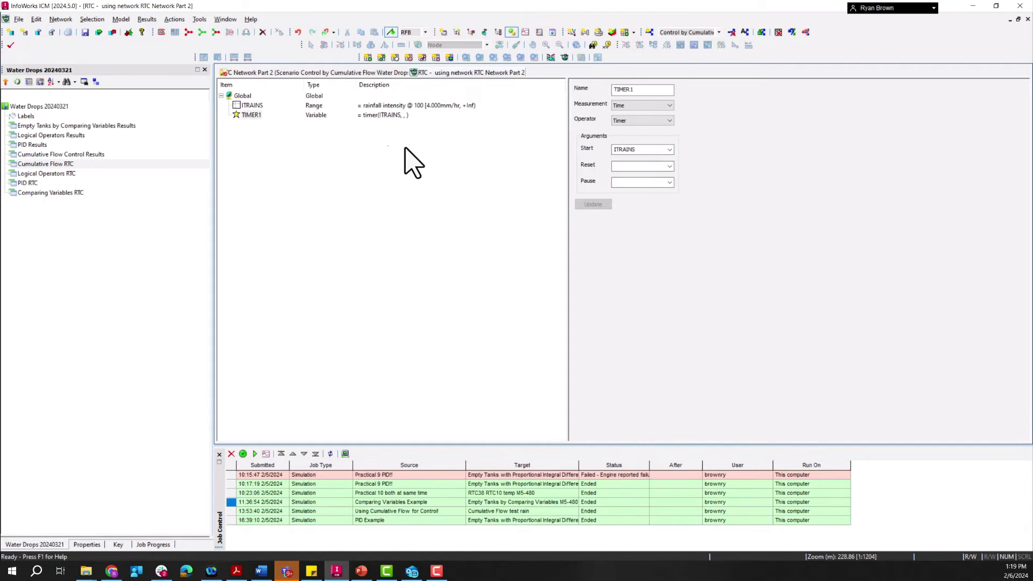
Step: Insert another dependent range under Global and name it SWAPGATES
{"action": "left_click", "coordinate": [242, 96]}
{"action": "right_click", "coordinate": [242, 96]}
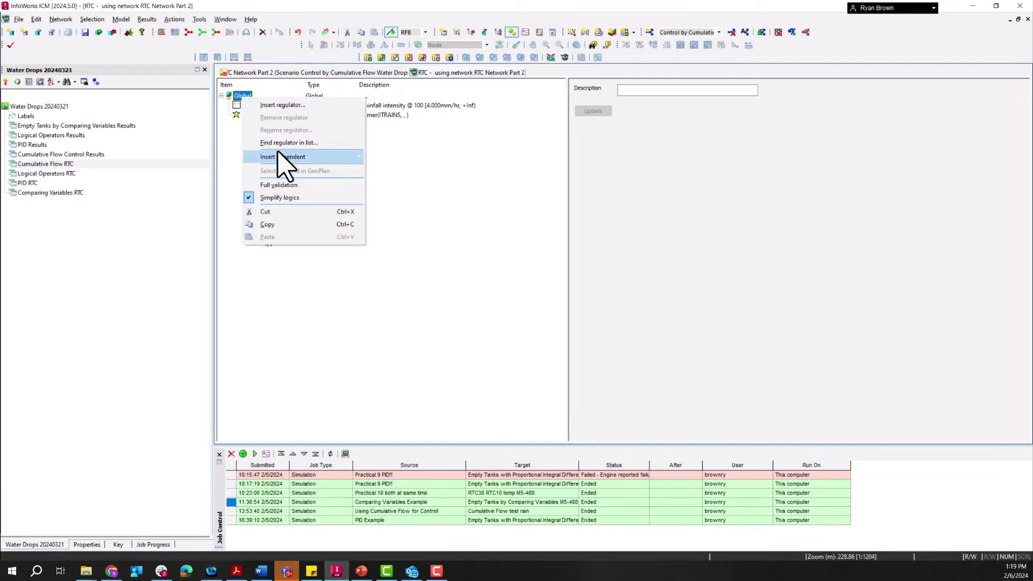
{"action": "mouse_move", "coordinate": [288, 157]}
{"action": "left_click", "coordinate": [401, 157]}
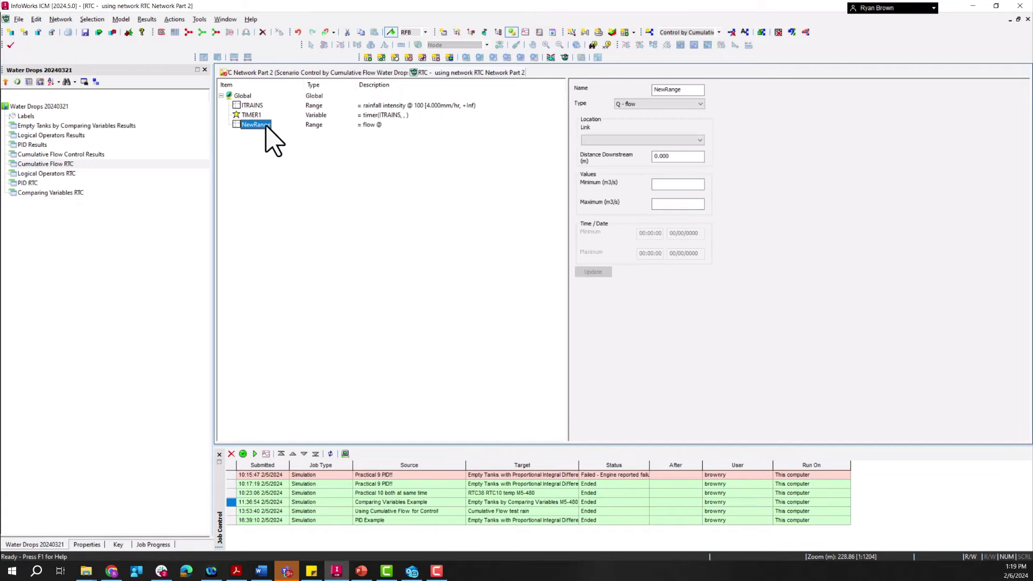
{"action": "double_click", "coordinate": [681, 89]}
{"action": "type", "text": "SWAPG"}
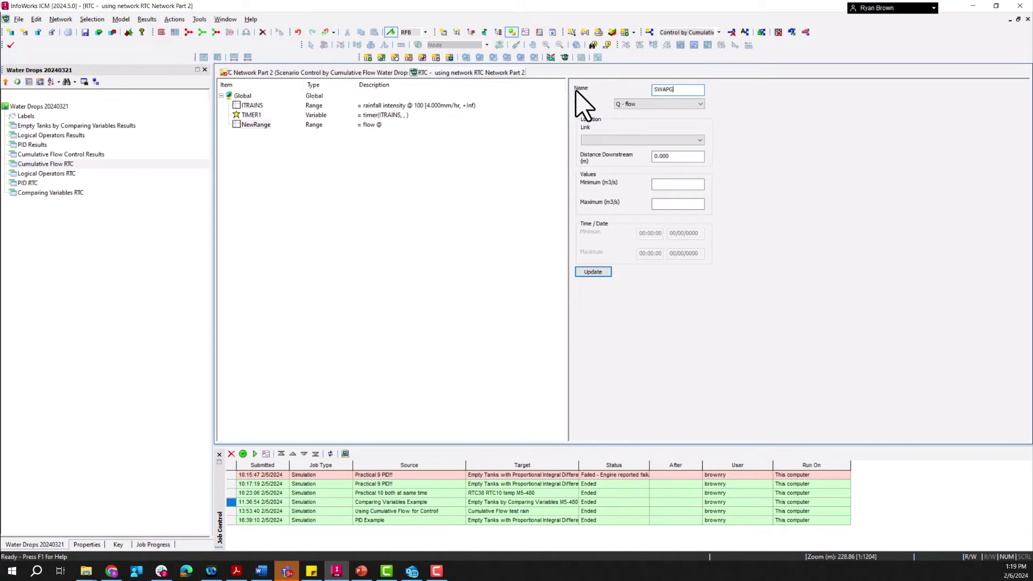
{"action": "type", "text": "ATES"}
Step: Set SWAPGATES to type VAR - variable value, with definition TIMER1 and a minimum of 10 s
{"action": "left_click", "coordinate": [683, 104]}
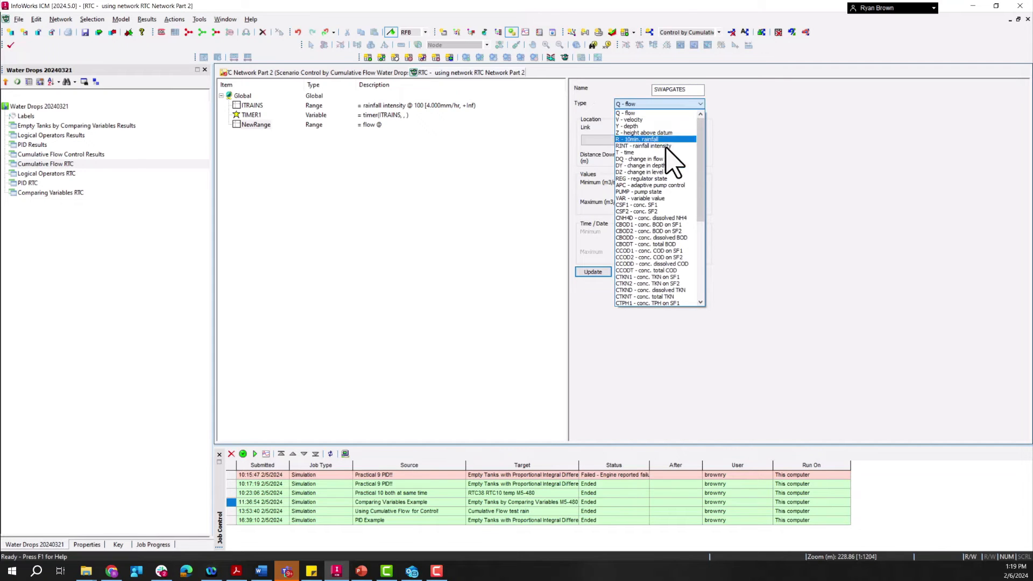
{"action": "left_click", "coordinate": [667, 198]}
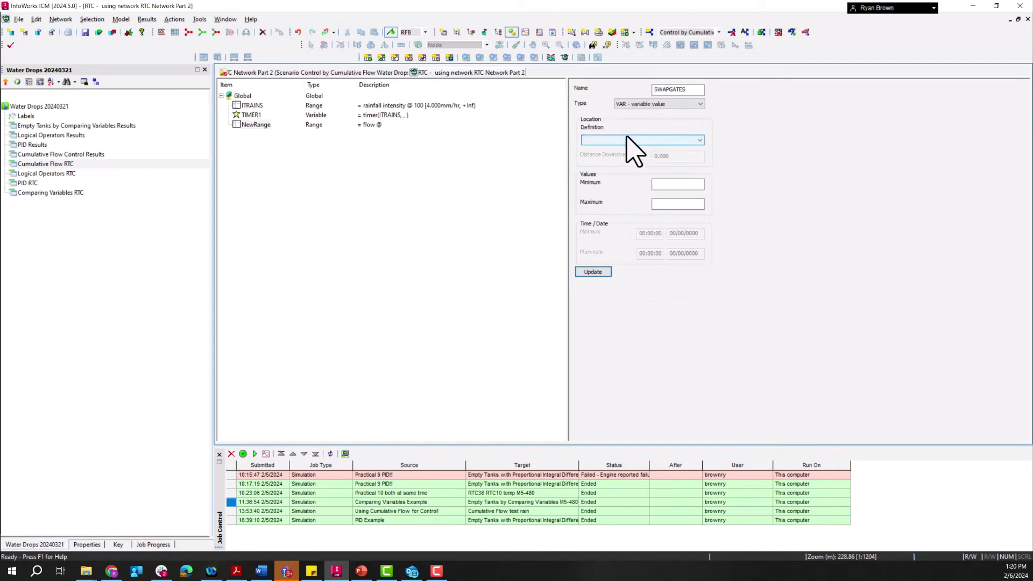
{"action": "left_click", "coordinate": [627, 141]}
{"action": "left_click", "coordinate": [597, 156]}
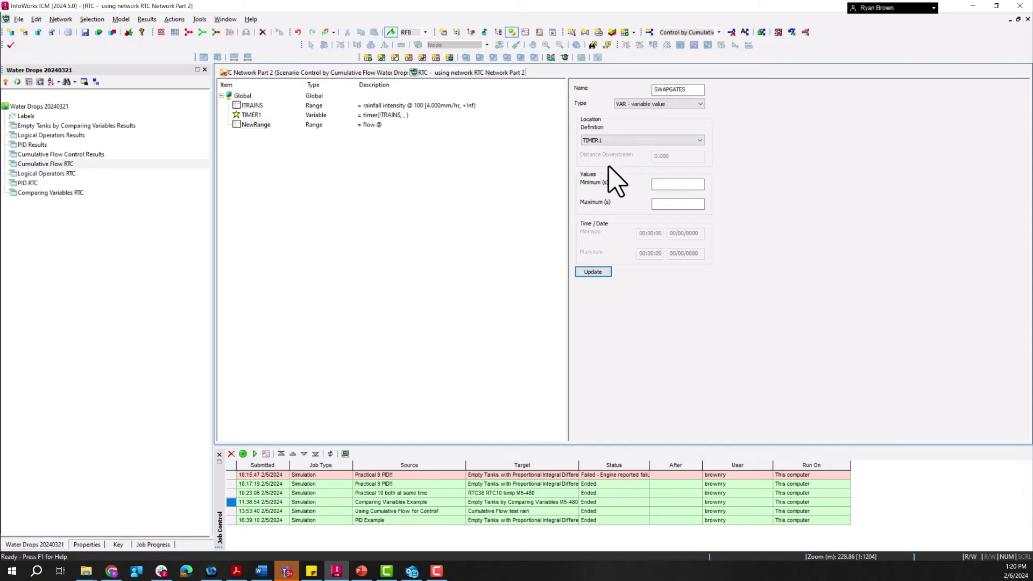
{"action": "left_click", "coordinate": [678, 184]}
{"action": "type", "text": "10"}
{"action": "left_click", "coordinate": [607, 272]}
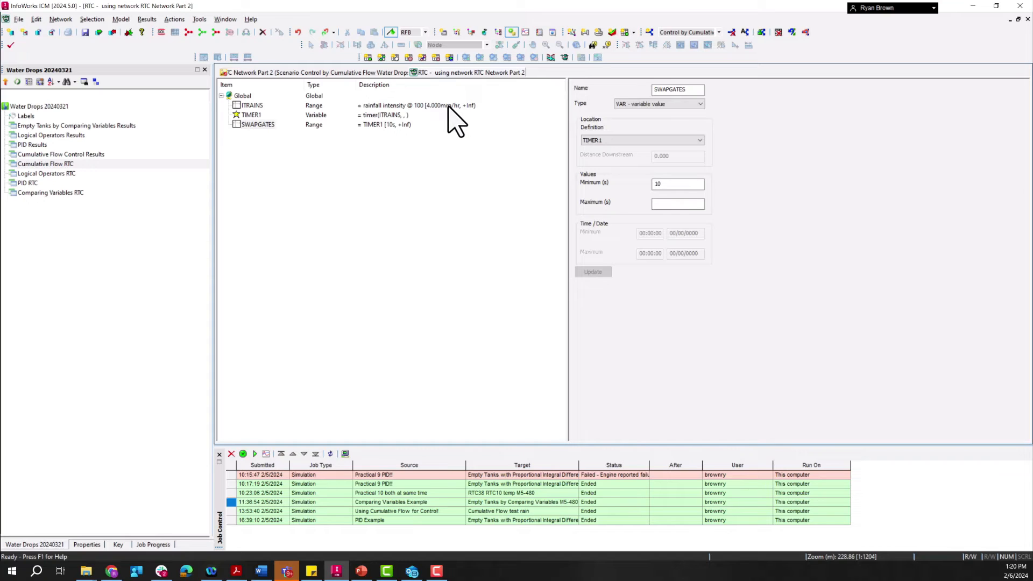
Step: Insert regulator 130.1 into the RTC
{"action": "right_click", "coordinate": [242, 95]}
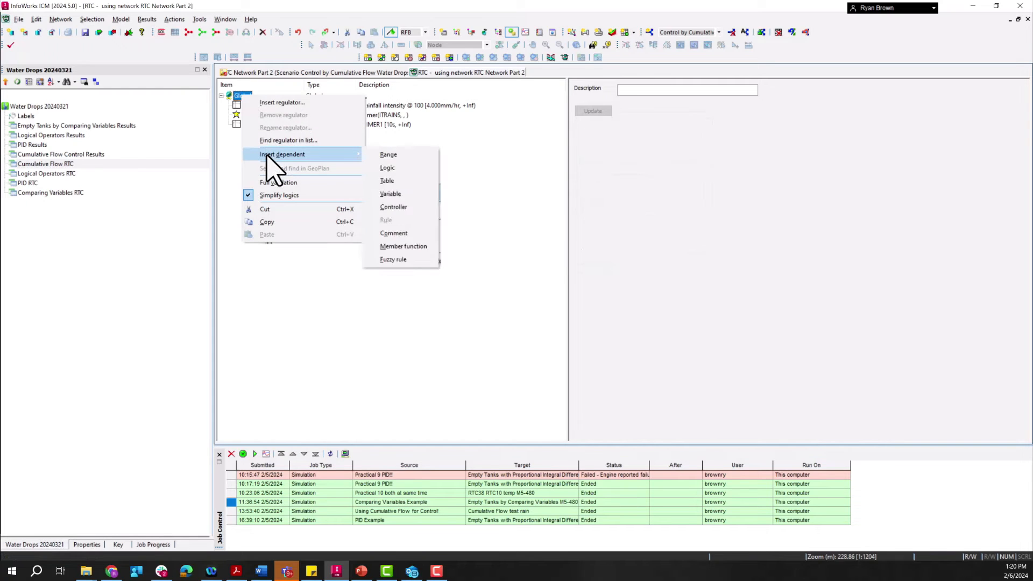
{"action": "left_click", "coordinate": [269, 103]}
{"action": "left_click", "coordinate": [454, 253]}
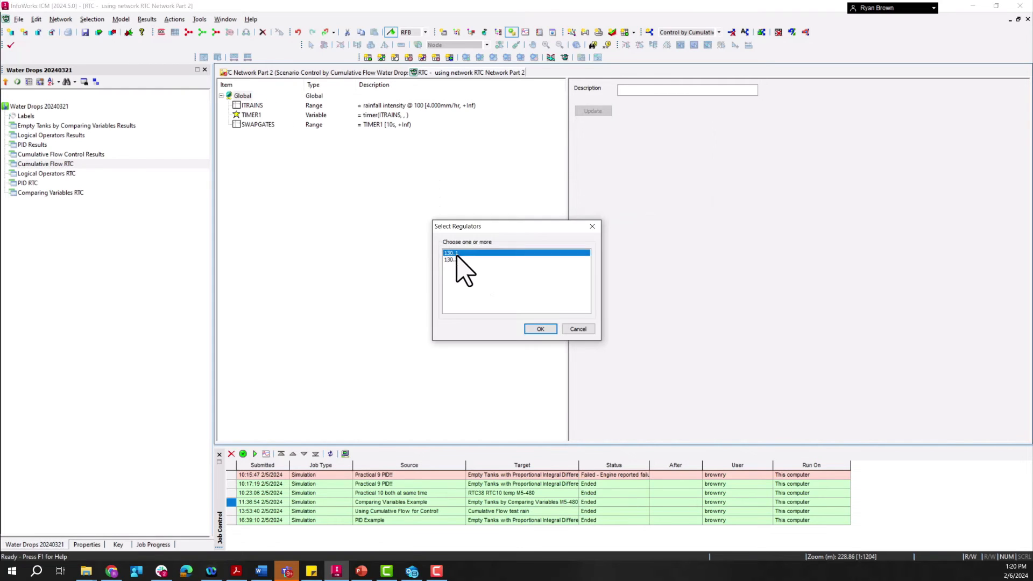
{"action": "left_click", "coordinate": [541, 329]}
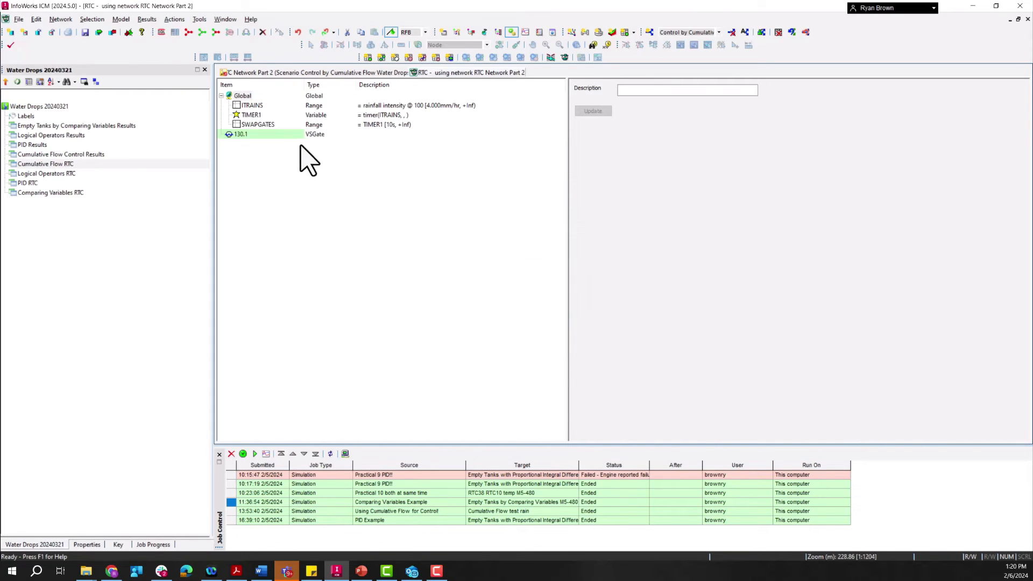
Step: Insert a dependent rule under regulator 130.1 and open it for editing
{"action": "left_click", "coordinate": [240, 135]}
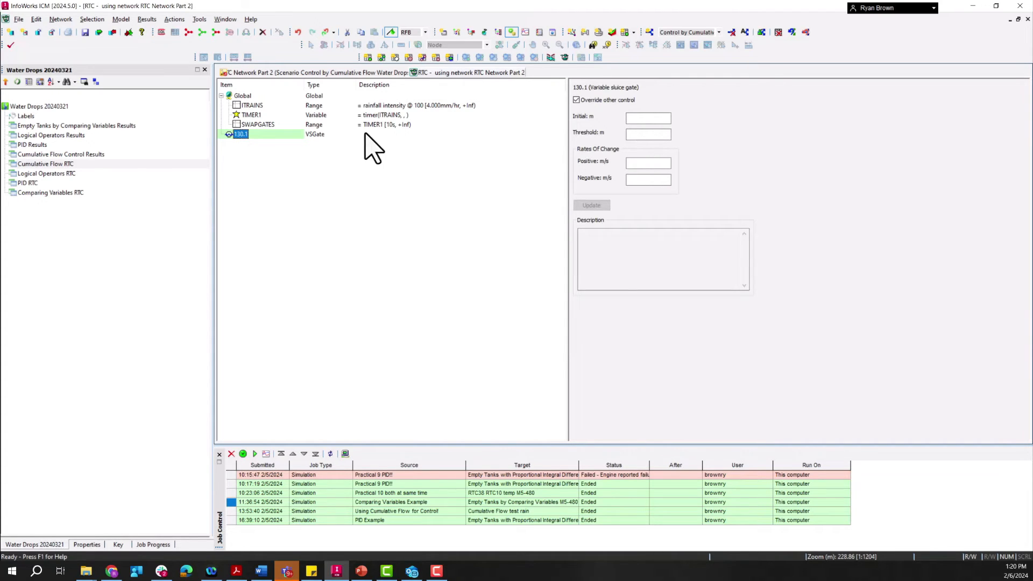
{"action": "right_click", "coordinate": [243, 134]}
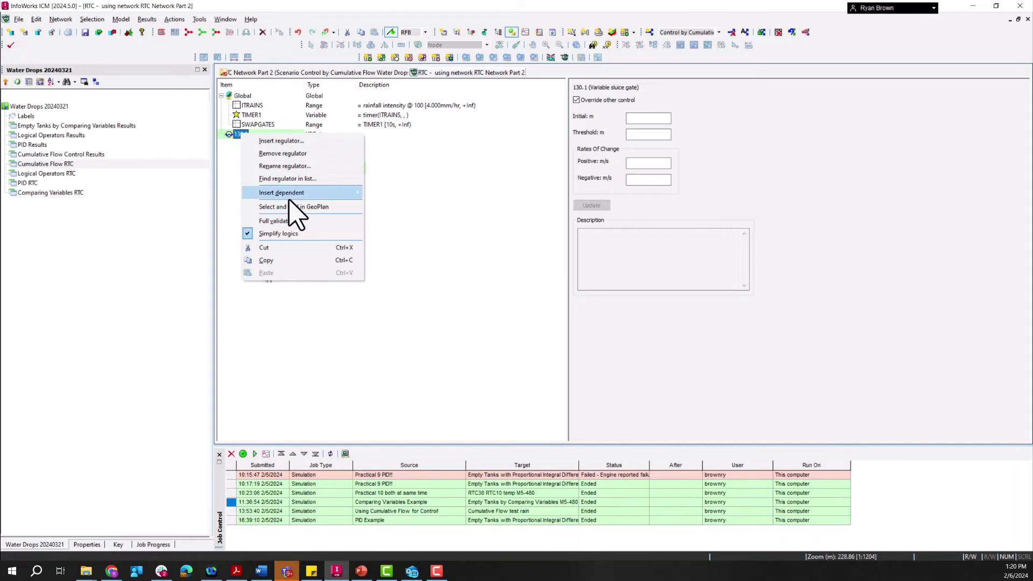
{"action": "left_click", "coordinate": [391, 253]}
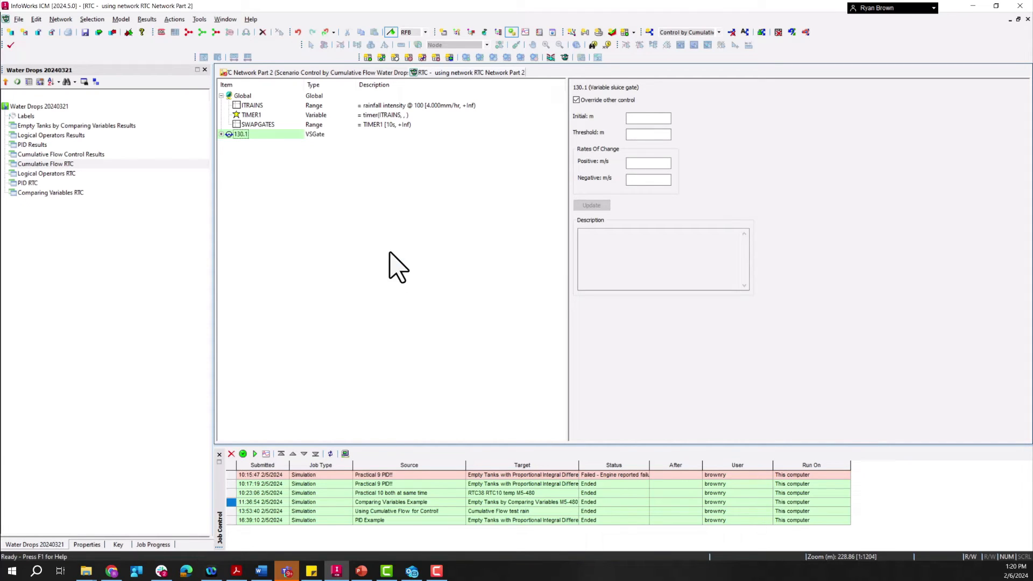
{"action": "left_click", "coordinate": [225, 135]}
{"action": "left_click", "coordinate": [253, 144]}
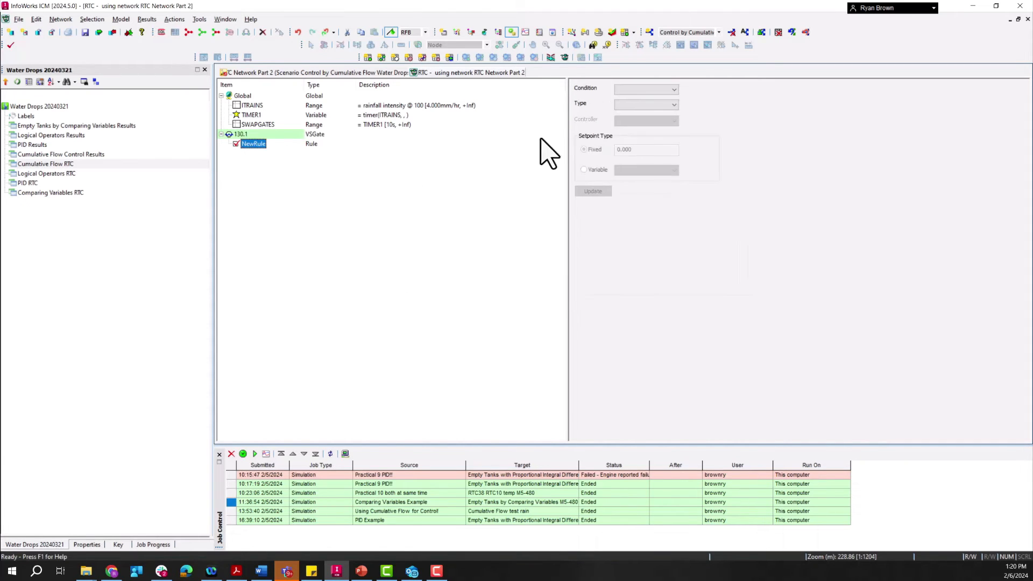
Step: Set the 130.1 rule to condition _Default_, type POS and a fixed setpoint of 0.5 m
{"action": "left_click", "coordinate": [625, 89]}
{"action": "left_click", "coordinate": [625, 99]}
{"action": "left_click", "coordinate": [629, 105]}
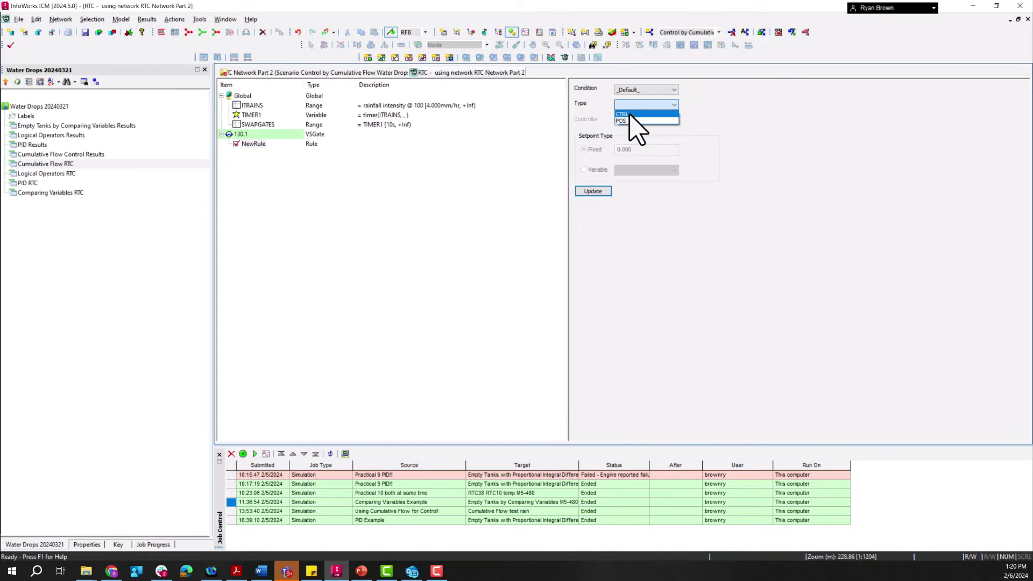
{"action": "left_click", "coordinate": [629, 120]}
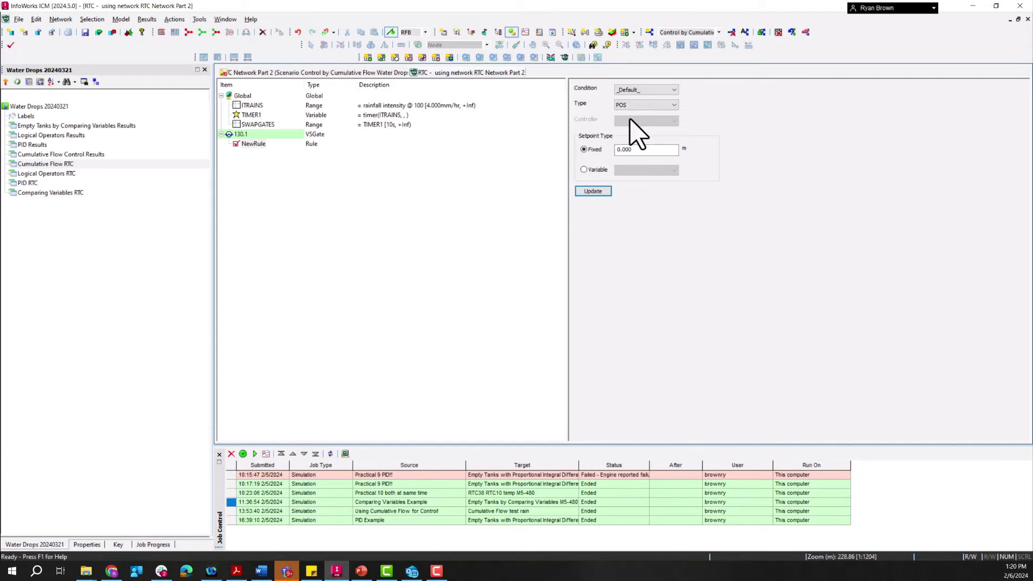
{"action": "double_click", "coordinate": [635, 149]}
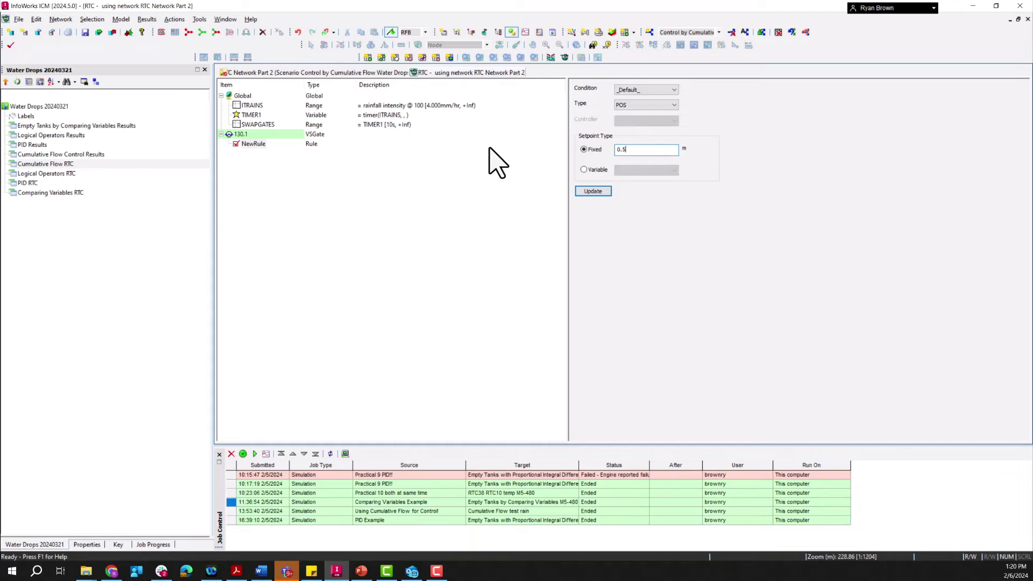
{"action": "left_click", "coordinate": [600, 192]}
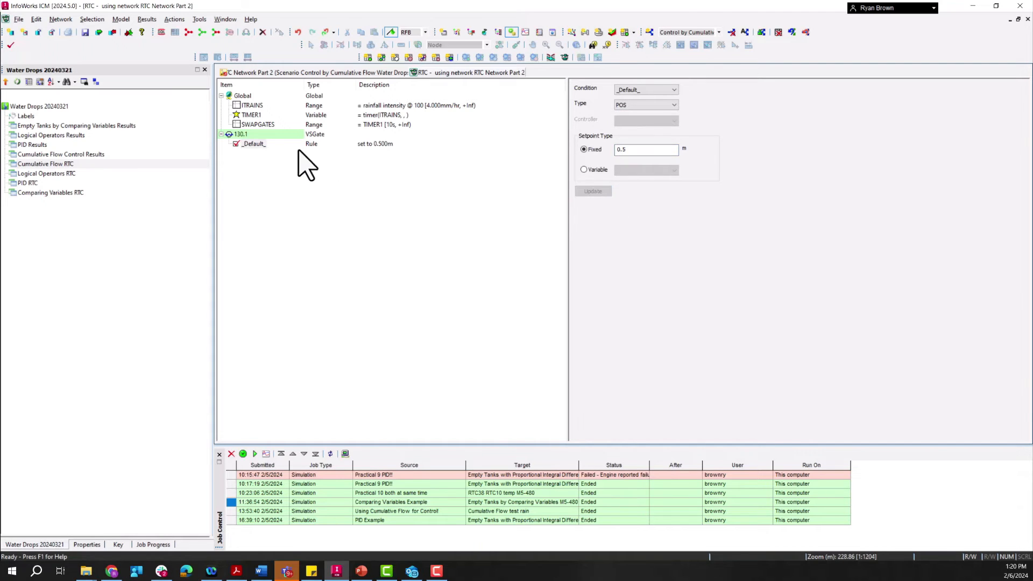
Step: Add a second rule under regulator 130.1 with condition SWAPGATES, type POS and a fixed setpoint of 0.000 m
{"action": "right_click", "coordinate": [239, 134]}
{"action": "mouse_move", "coordinate": [297, 194]}
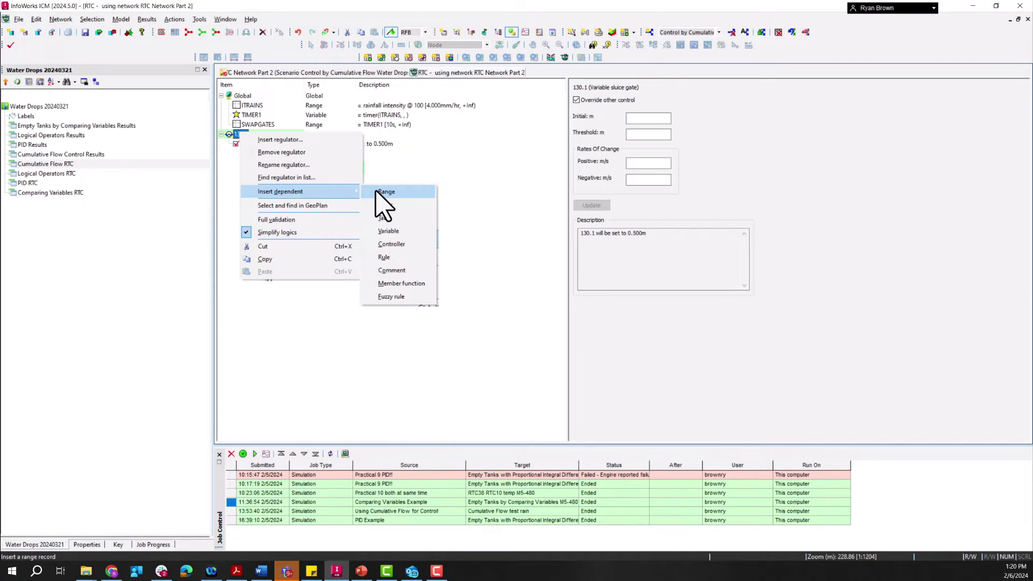
{"action": "left_click", "coordinate": [404, 258]}
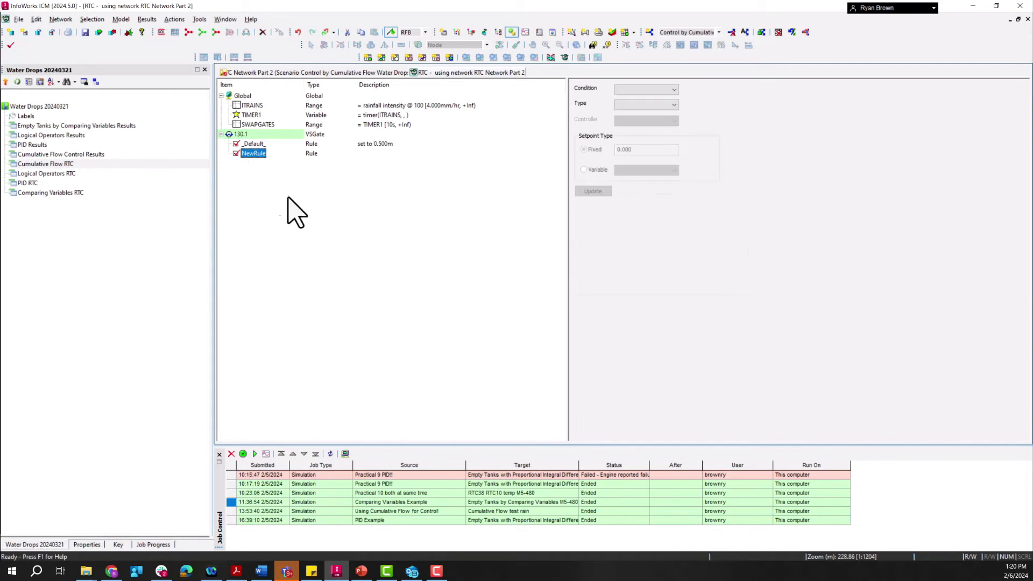
{"action": "left_click", "coordinate": [661, 90]}
{"action": "left_click", "coordinate": [651, 106]}
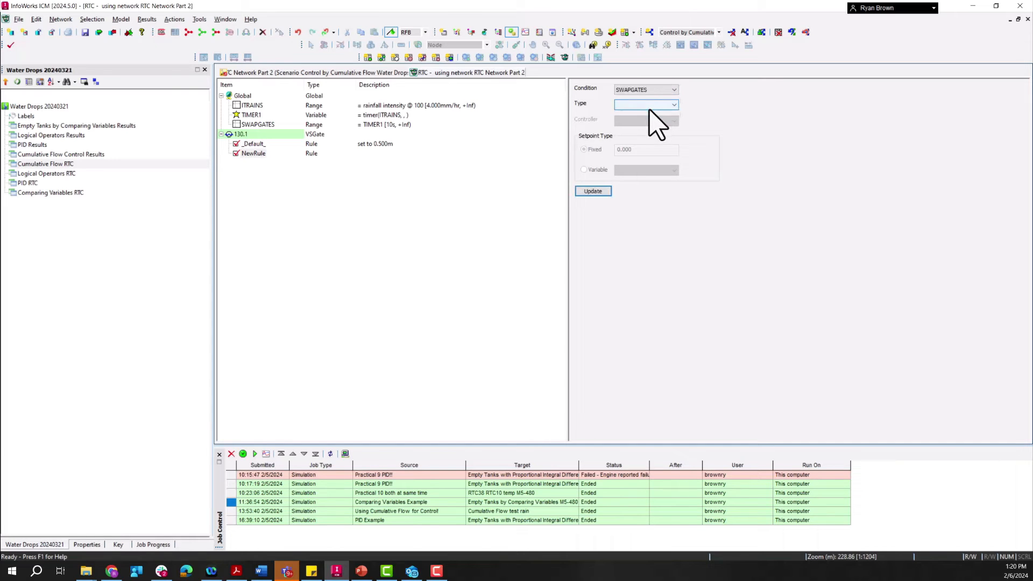
{"action": "left_click", "coordinate": [651, 105]}
{"action": "left_click", "coordinate": [642, 120]}
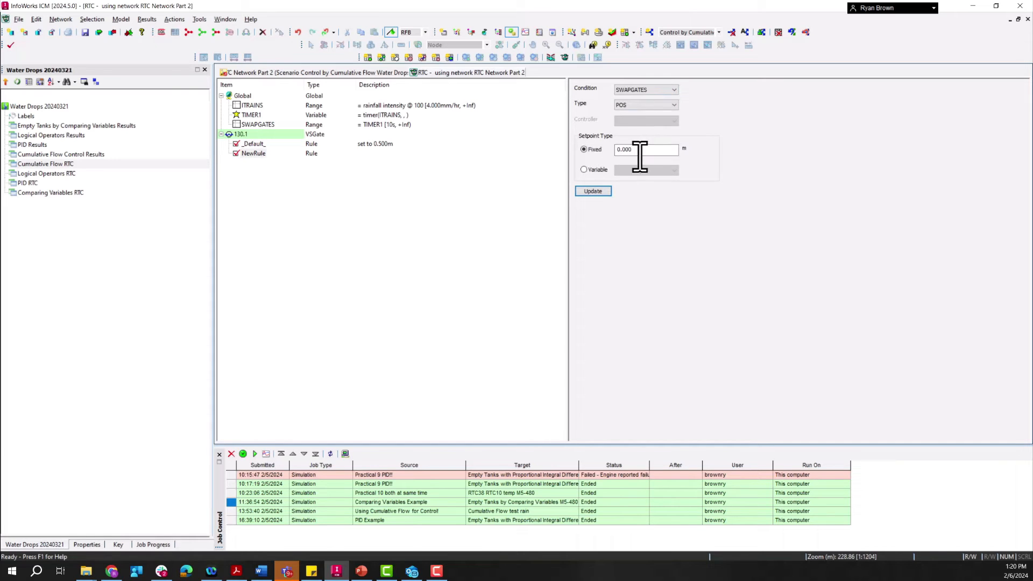
{"action": "left_click", "coordinate": [592, 192]}
Step: Insert regulator 130.3 into the RTC
{"action": "right_click", "coordinate": [243, 94]}
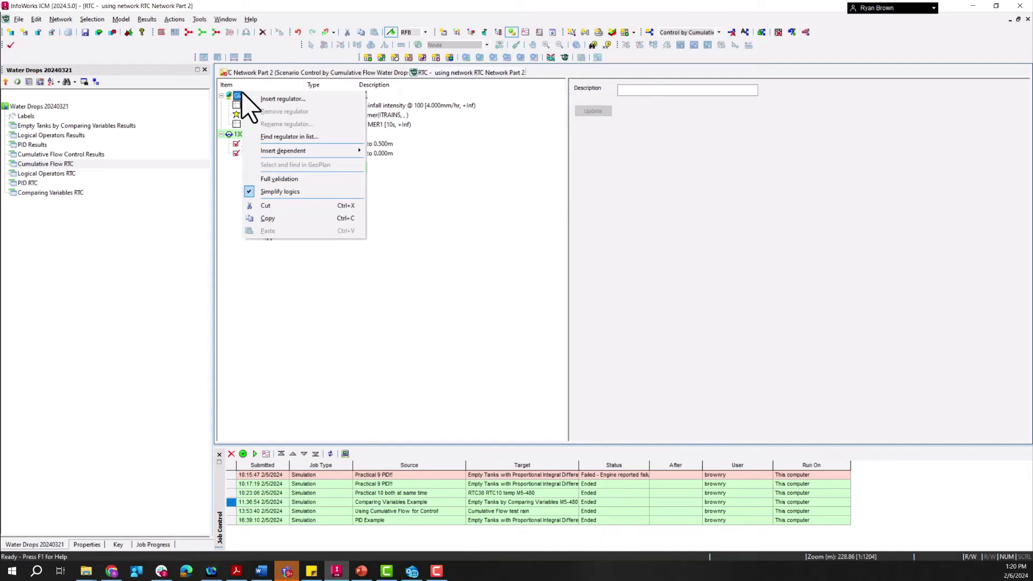
{"action": "left_click", "coordinate": [279, 94]}
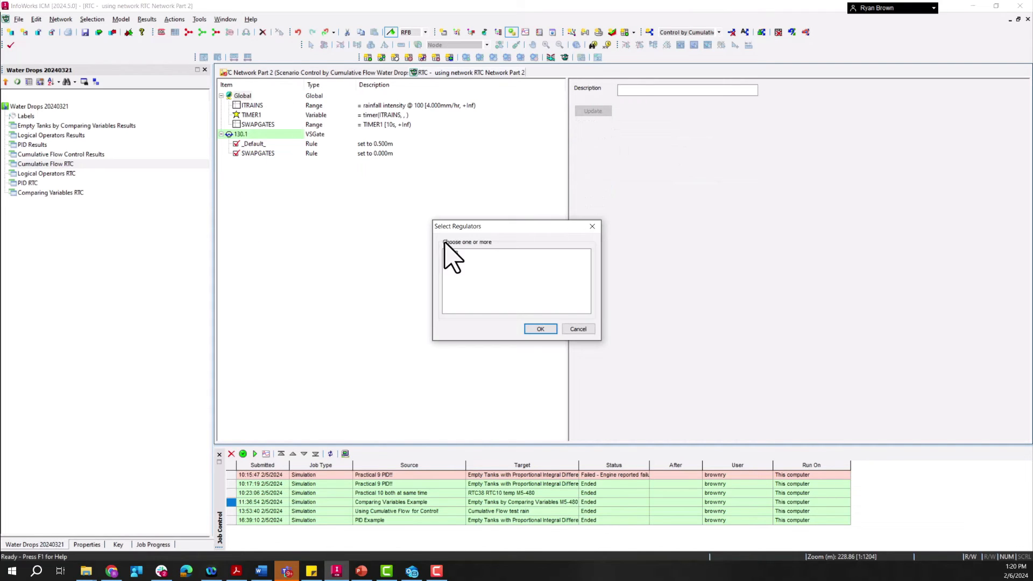
{"action": "left_click", "coordinate": [455, 253]}
{"action": "left_click", "coordinate": [540, 329]}
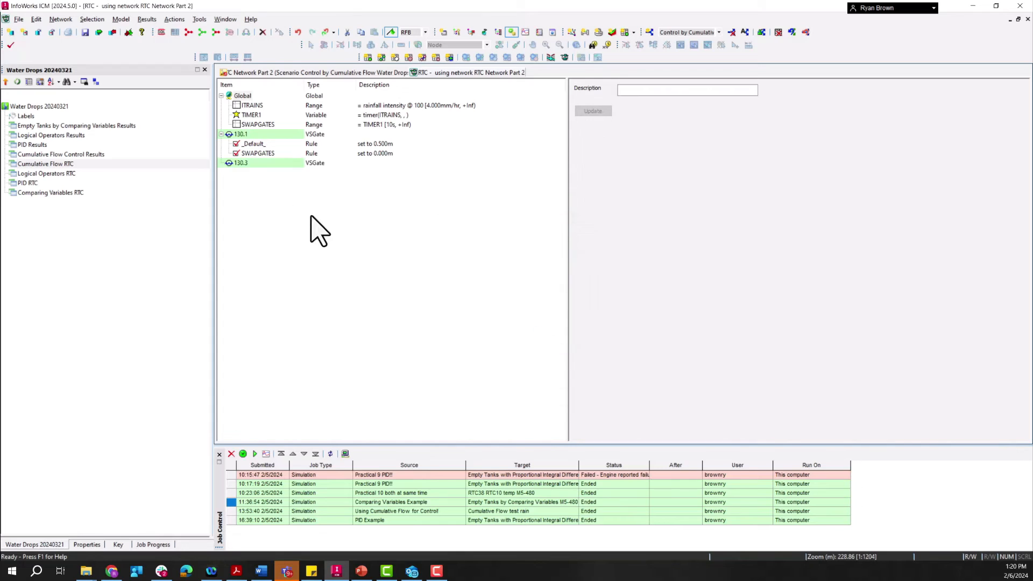
Step: Add a dependent rule under regulator 130.3 with condition _Default_, type POS and a fixed setpoint of 0.000 m
{"action": "left_click", "coordinate": [240, 163]}
{"action": "right_click", "coordinate": [242, 164]}
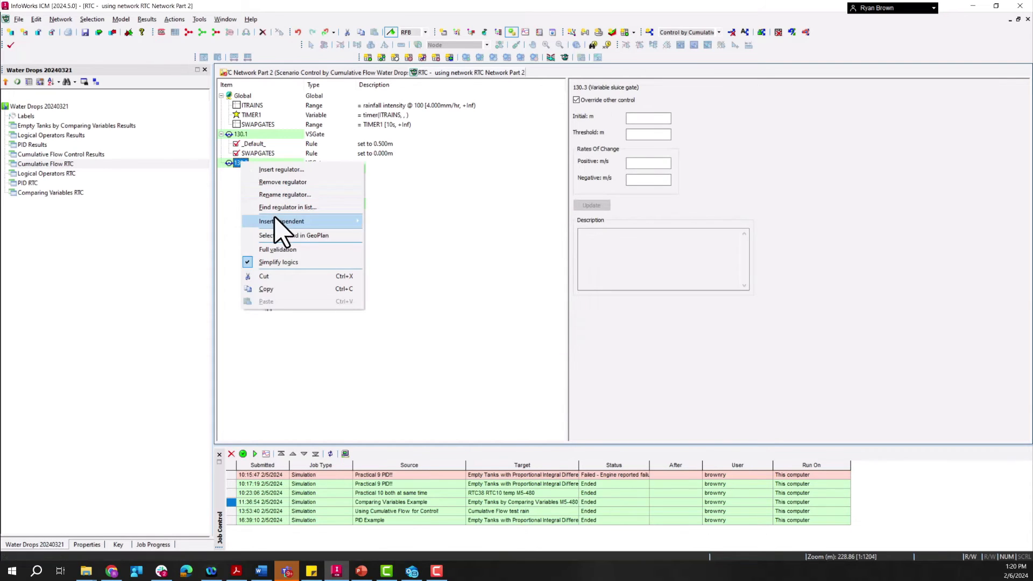
{"action": "mouse_move", "coordinate": [275, 221]}
{"action": "left_click", "coordinate": [402, 286]}
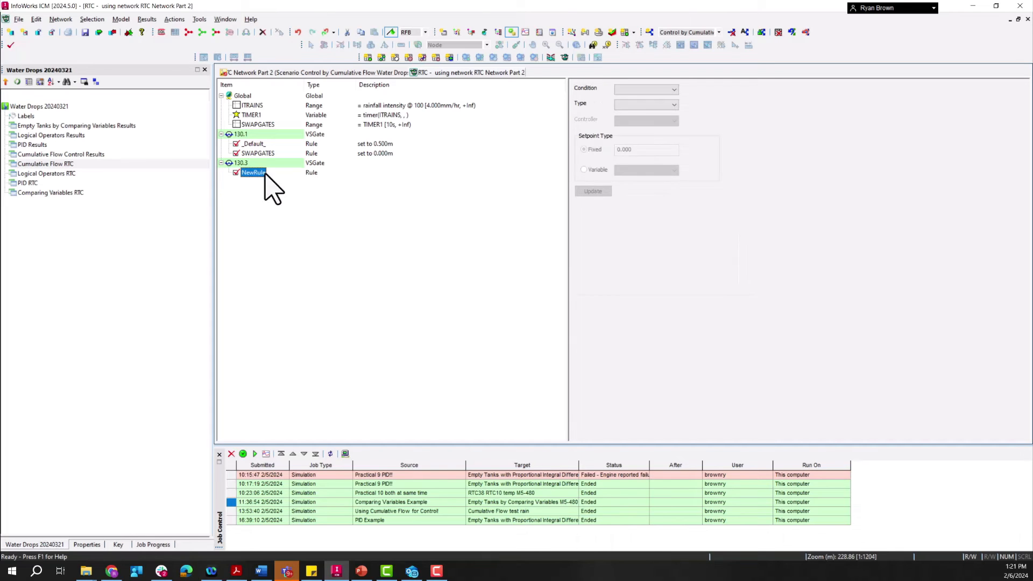
{"action": "left_click", "coordinate": [655, 90]}
{"action": "left_click", "coordinate": [653, 98]}
{"action": "left_click", "coordinate": [652, 106]}
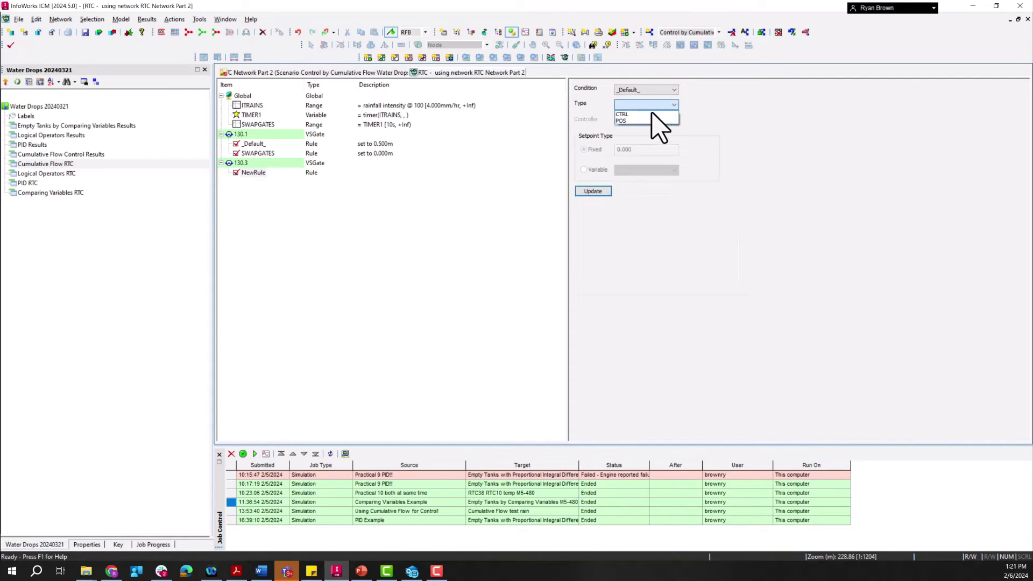
{"action": "left_click", "coordinate": [648, 120]}
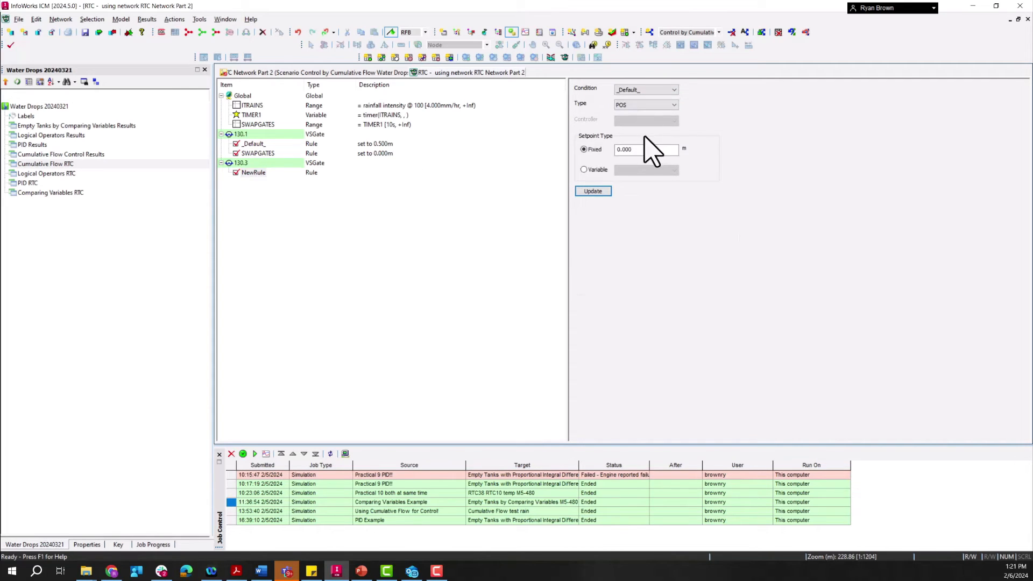
{"action": "left_click", "coordinate": [587, 192]}
Step: Add another rule under regulator 130.3 with condition SWAPGATES, type POS and a fixed setpoint of 0.5 m
{"action": "right_click", "coordinate": [245, 96]}
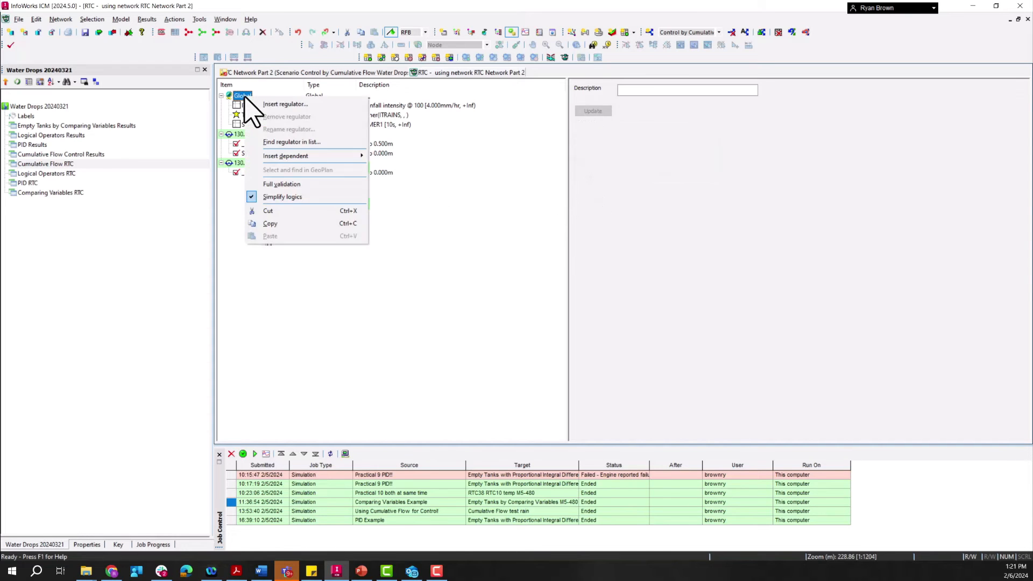
{"action": "right_click", "coordinate": [238, 163]}
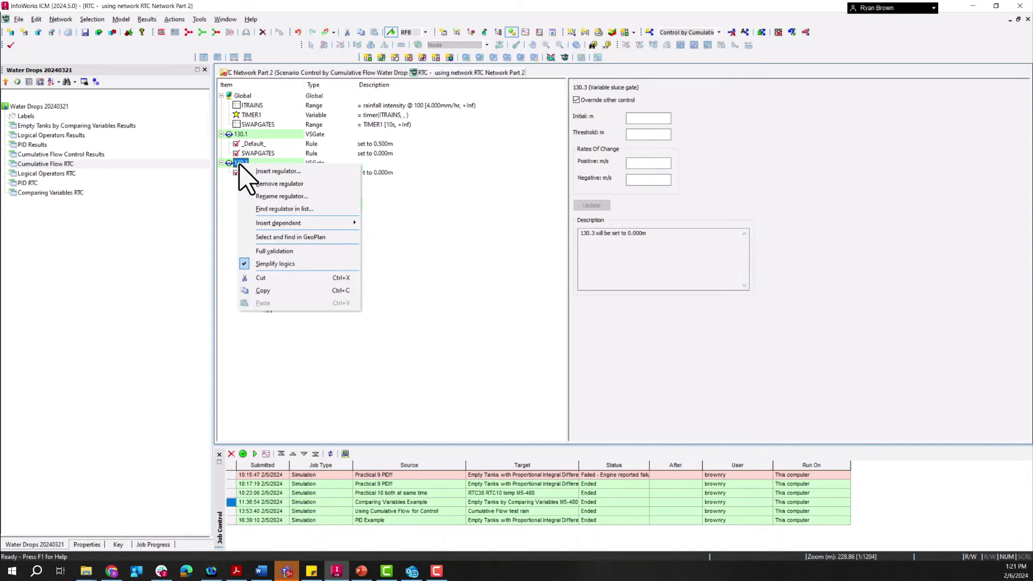
{"action": "mouse_move", "coordinate": [339, 223]}
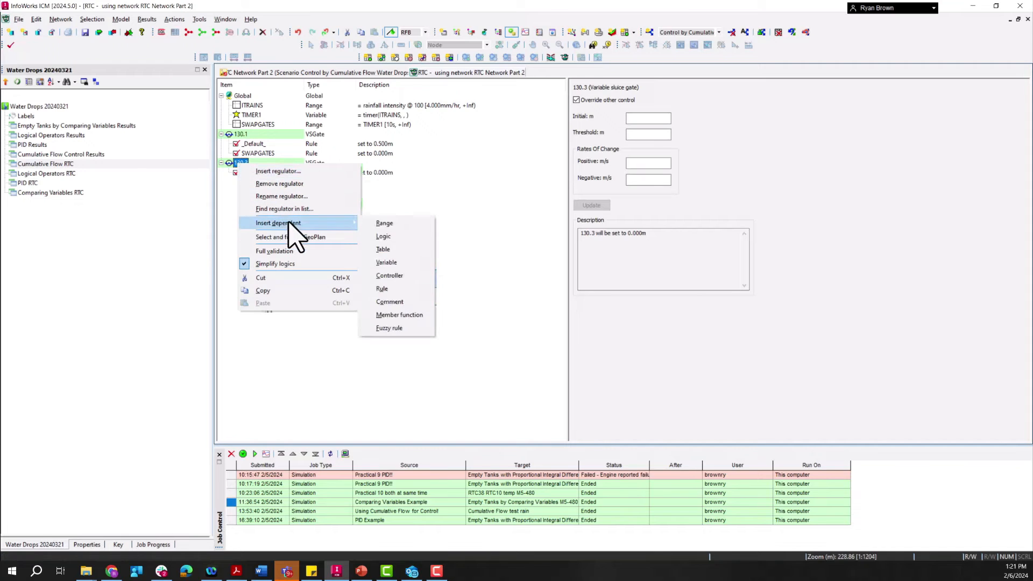
{"action": "left_click", "coordinate": [401, 288]}
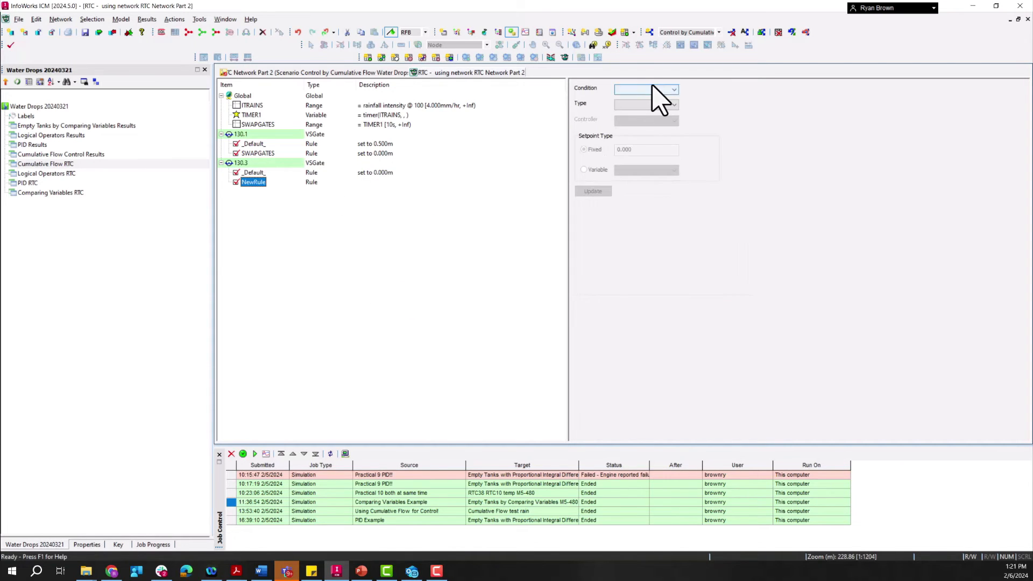
{"action": "left_click", "coordinate": [661, 90]}
{"action": "left_click", "coordinate": [648, 111]}
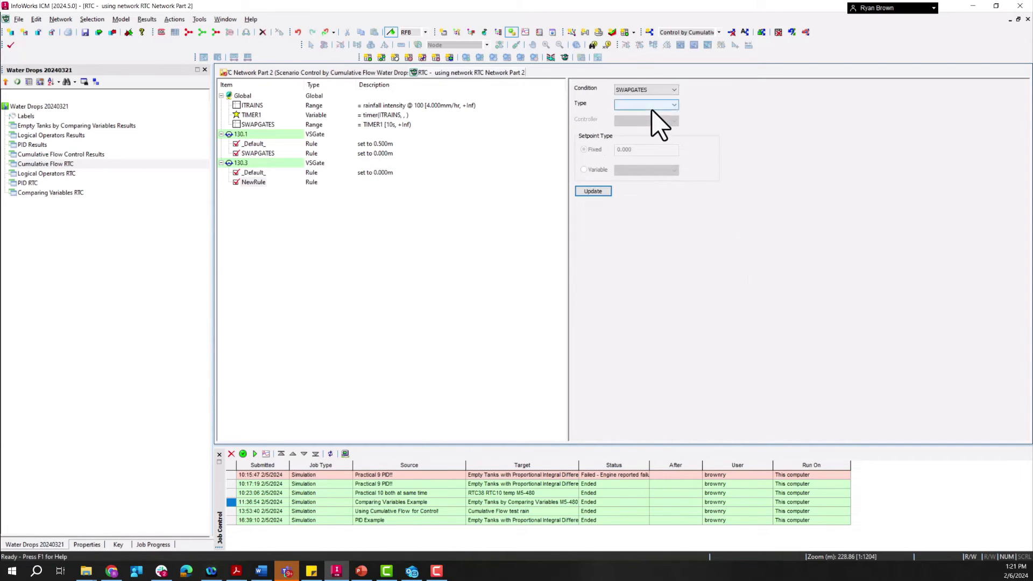
{"action": "left_click", "coordinate": [656, 105]}
{"action": "left_click", "coordinate": [640, 119]}
{"action": "double_click", "coordinate": [657, 149]}
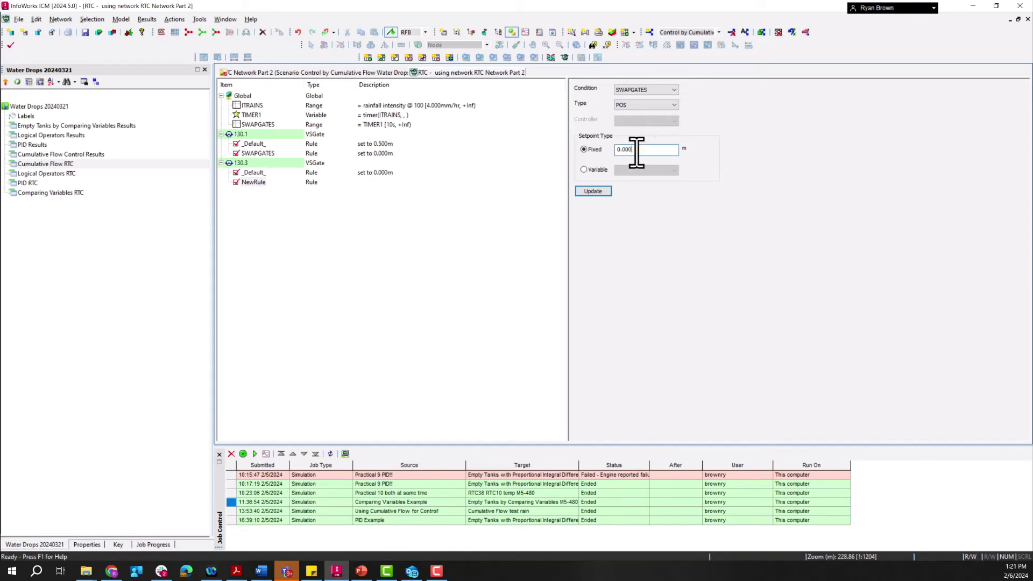
{"action": "type", "text": "0.5"}
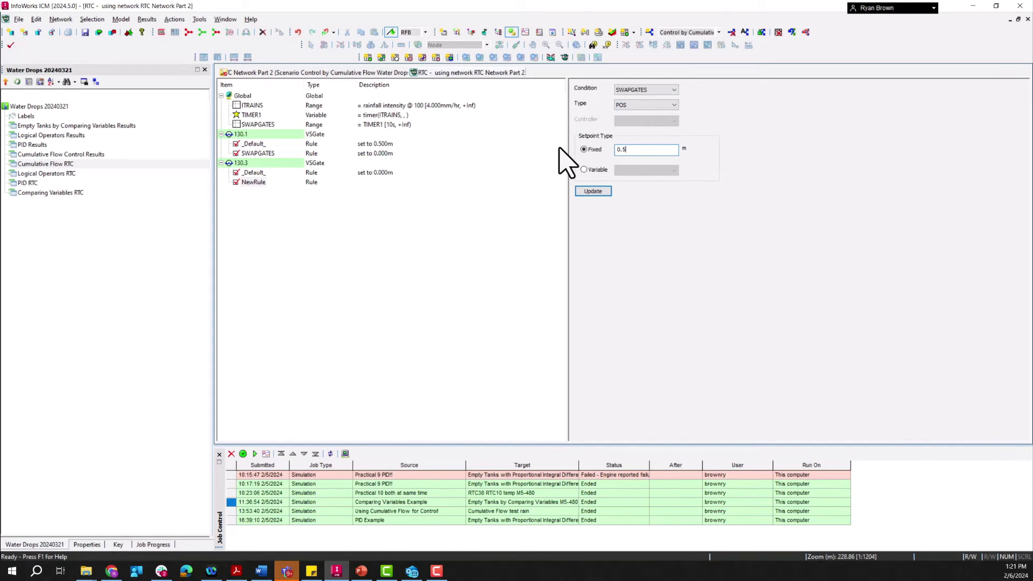
{"action": "left_click", "coordinate": [594, 192]}
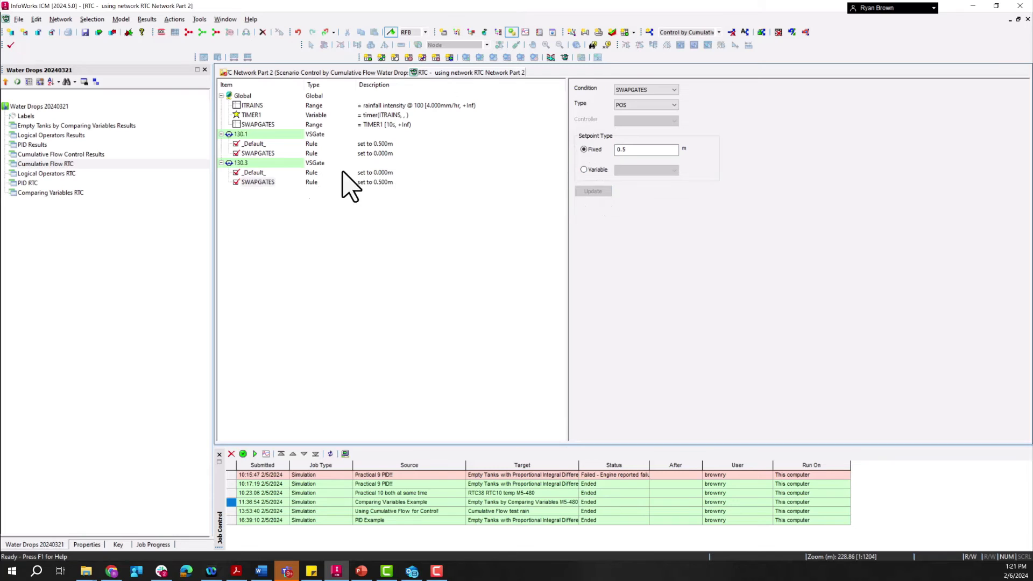
Step: Add a dependent range named FLOW1 under regulator 130.3, using type Q - flow at link 130.3
{"action": "right_click", "coordinate": [241, 163]}
{"action": "mouse_move", "coordinate": [296, 222]}
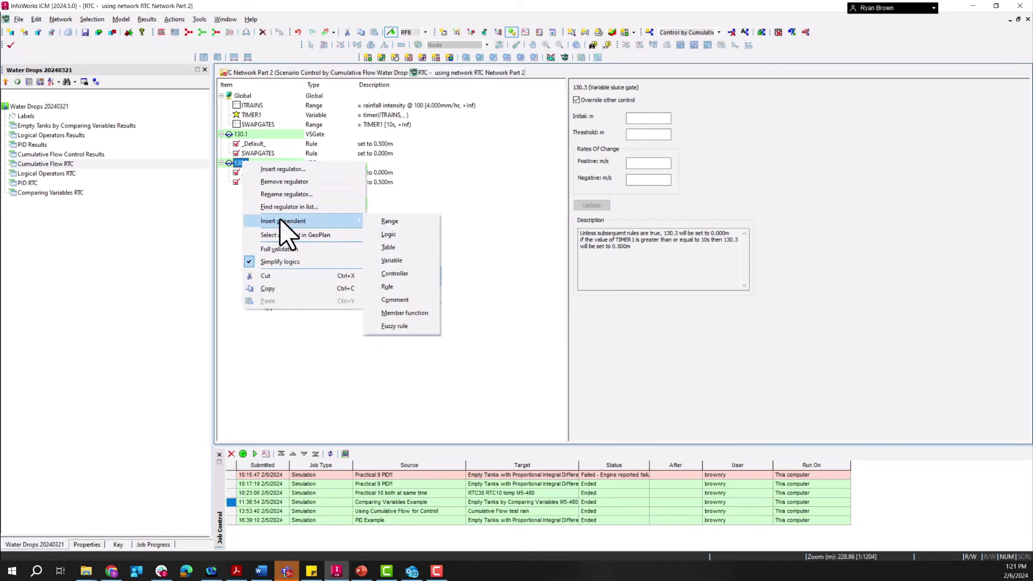
{"action": "left_click", "coordinate": [400, 221]}
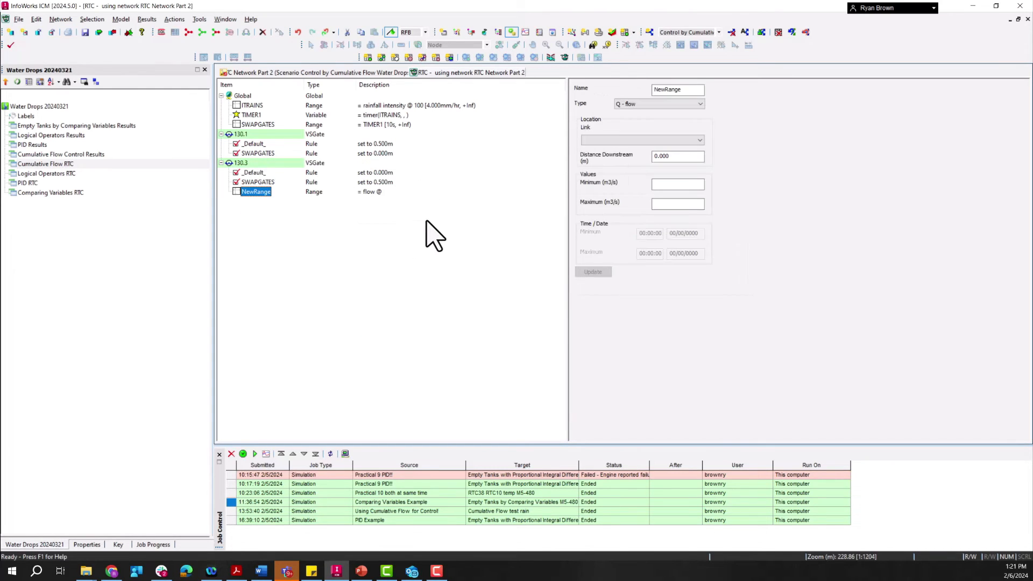
{"action": "double_click", "coordinate": [682, 89]}
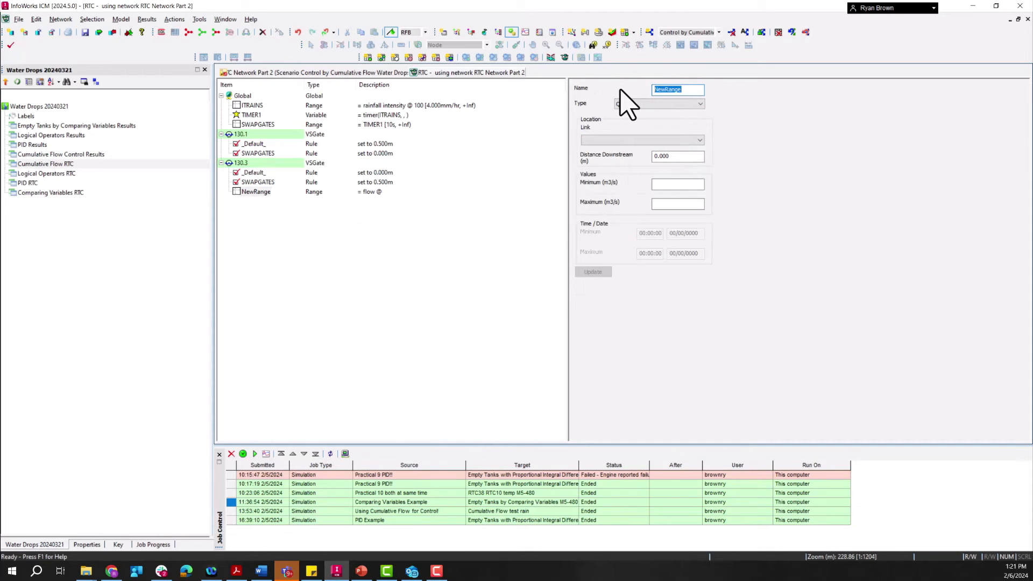
{"action": "type", "text": "FLOW"}
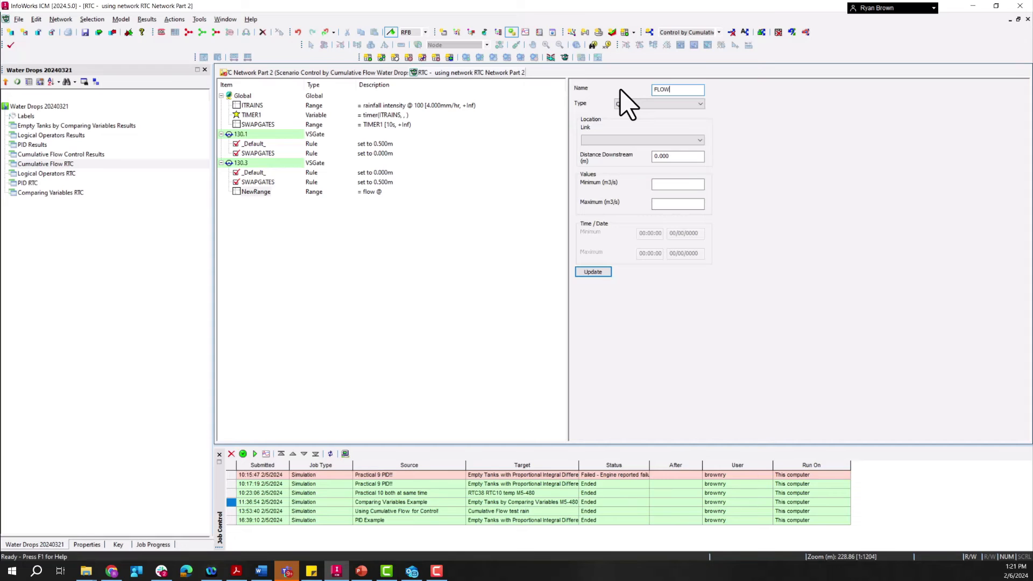
{"action": "type", "text": "1"}
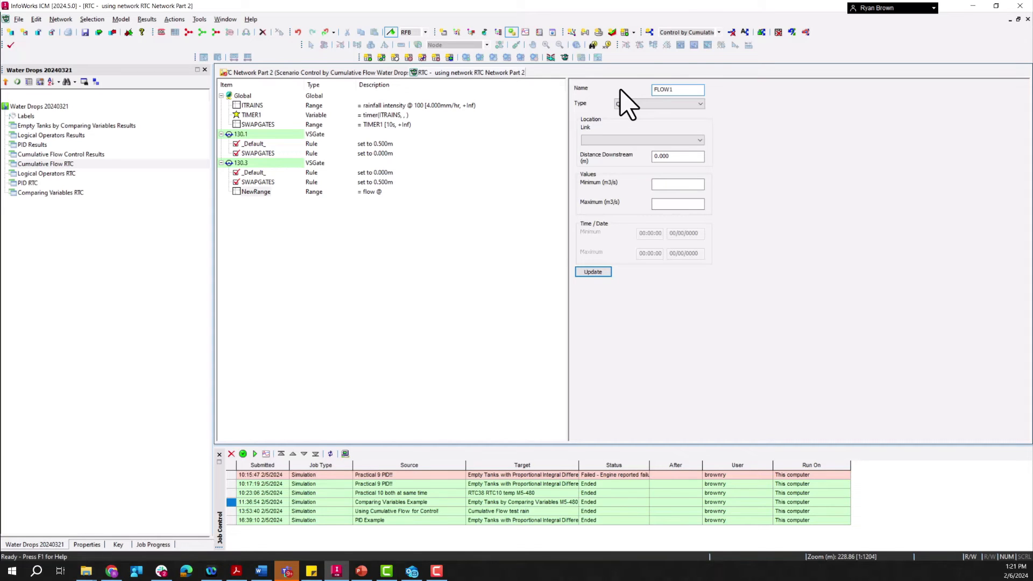
{"action": "left_click", "coordinate": [638, 140]}
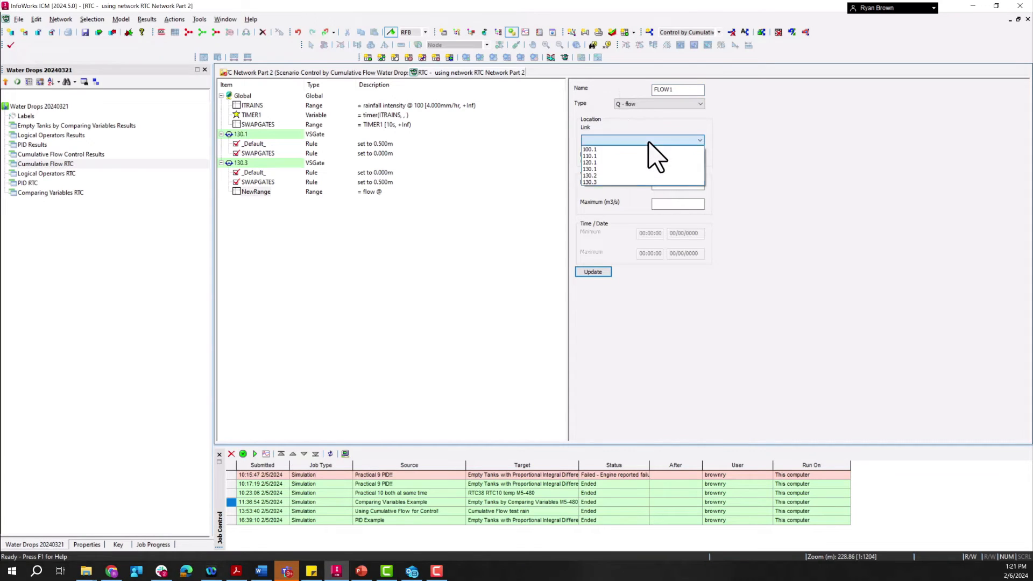
{"action": "left_click", "coordinate": [592, 182]}
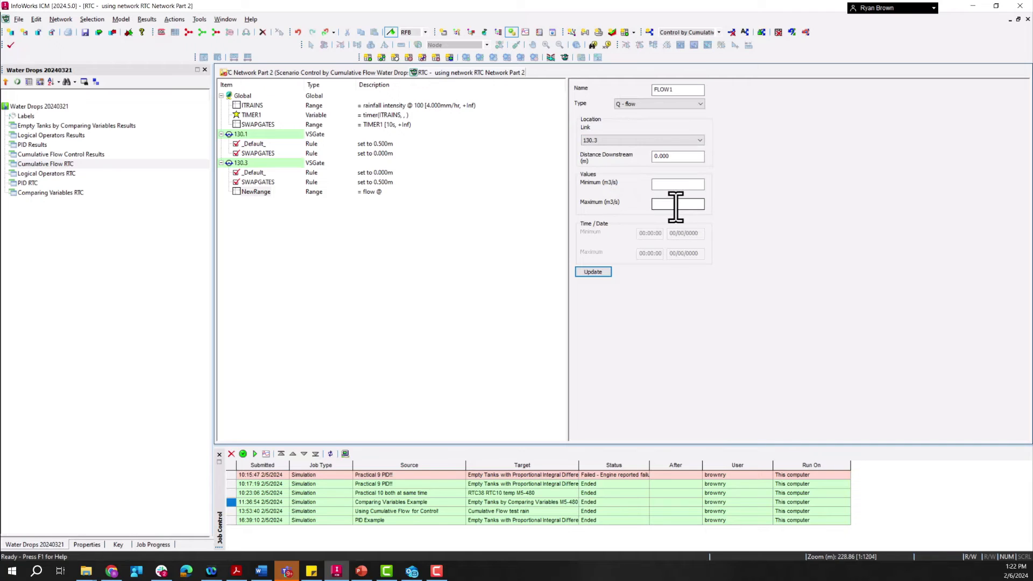
{"action": "left_click", "coordinate": [594, 272]}
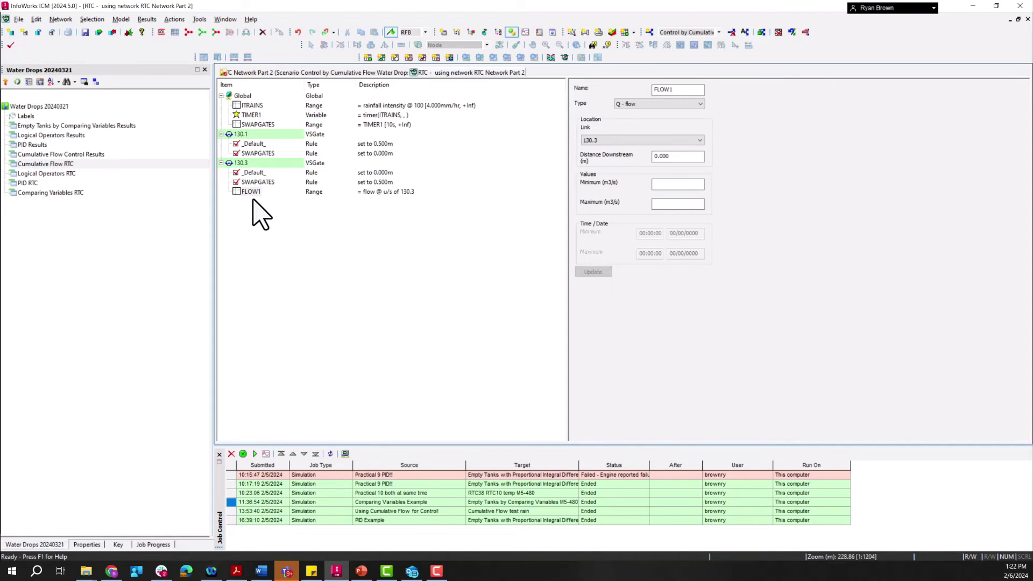
Step: Insert a dependent variable under regulator 130.3 and name it TScumflow
{"action": "right_click", "coordinate": [241, 163]}
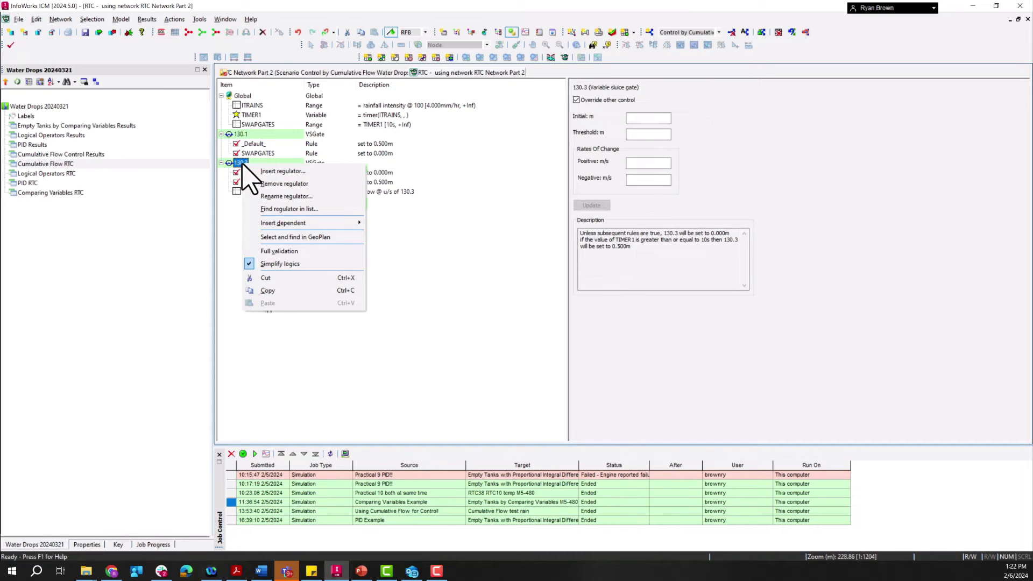
{"action": "mouse_move", "coordinate": [350, 223]}
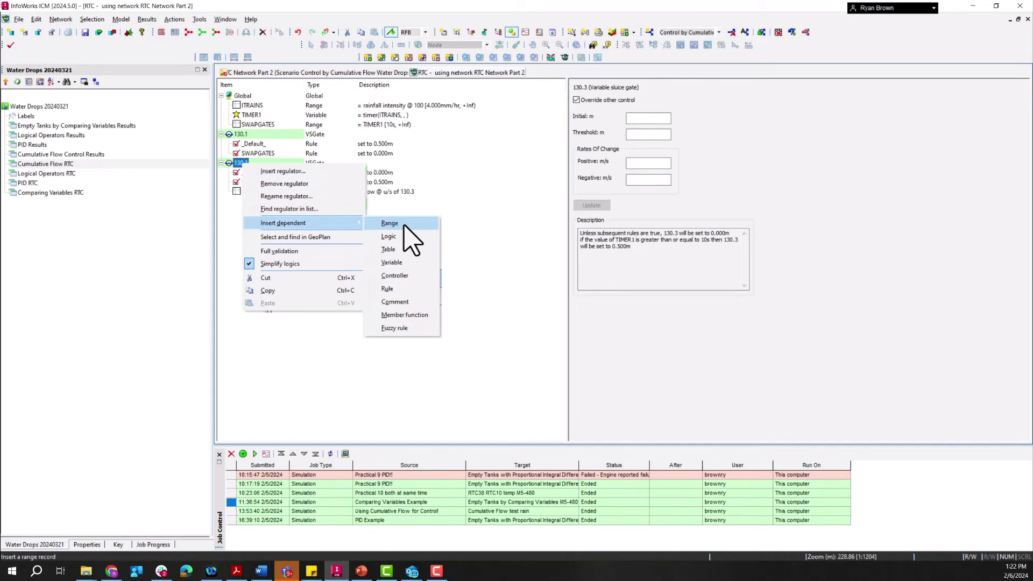
{"action": "left_click", "coordinate": [392, 262]}
{"action": "double_click", "coordinate": [633, 89]}
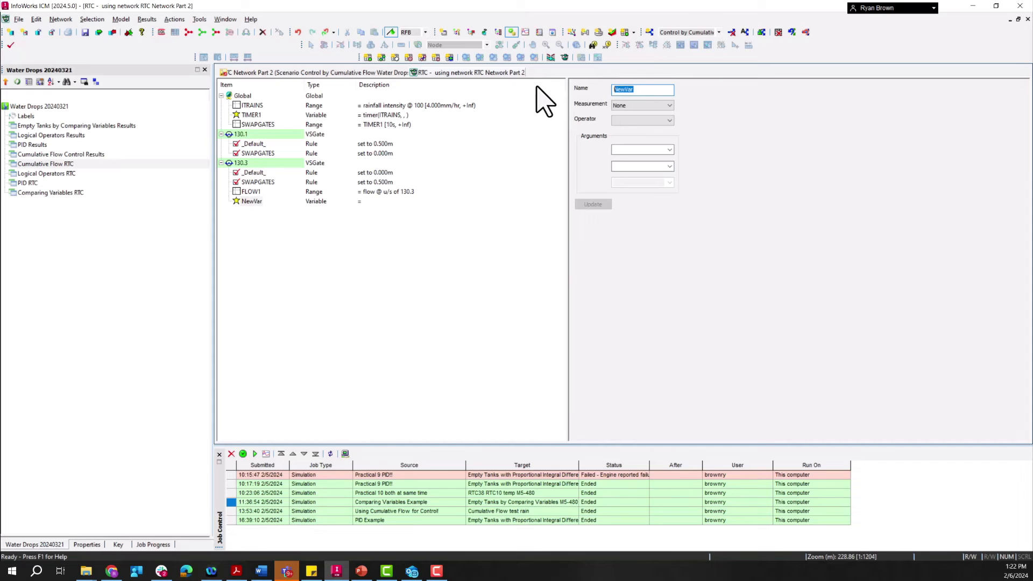
{"action": "type", "text": "TScumflow"}
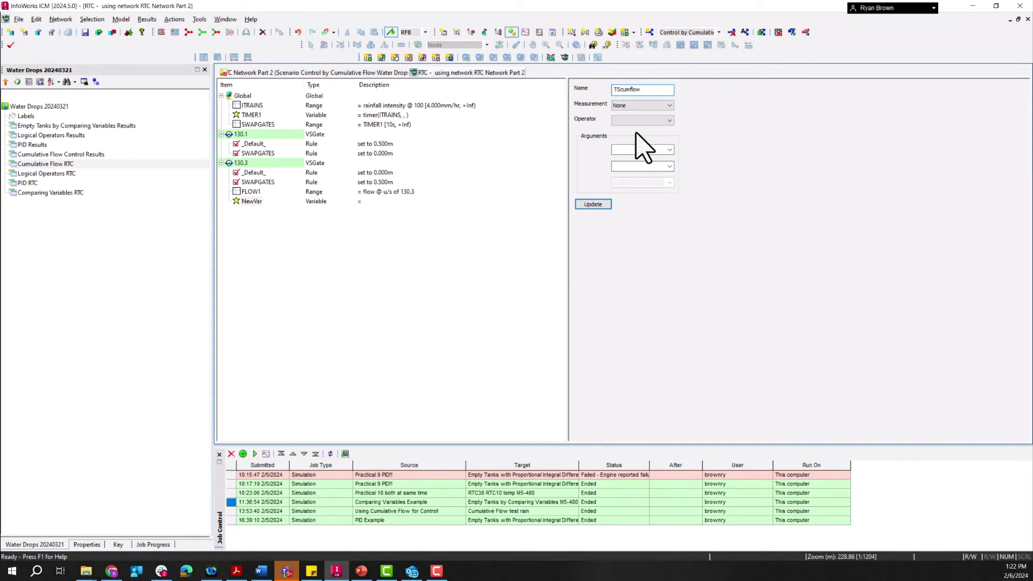
Step: Define the TScumflow variable with measurement None and operator Times, multiplying FLOW1 by 60, and update it
{"action": "left_click", "coordinate": [638, 108]}
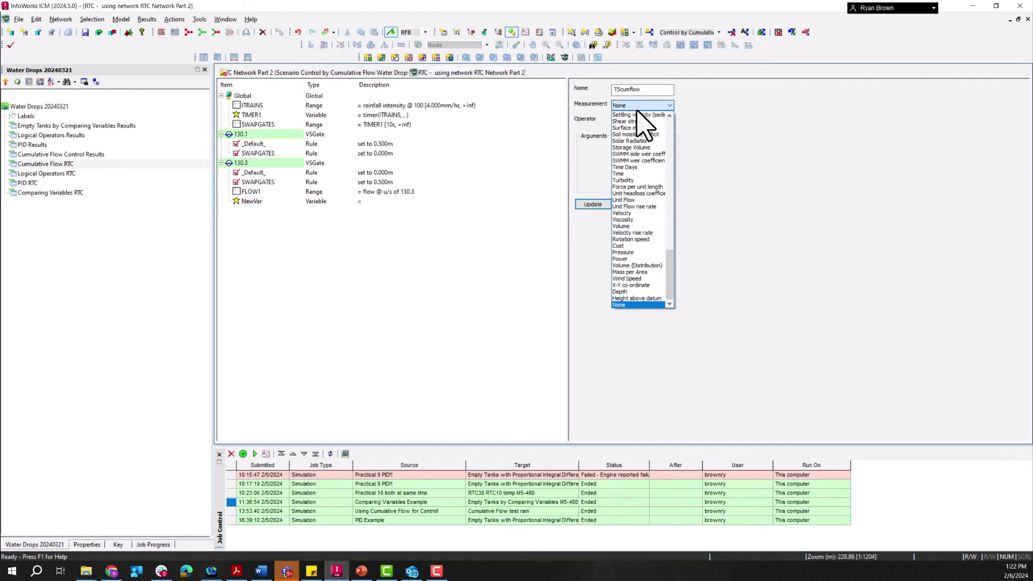
{"action": "left_click", "coordinate": [638, 109]}
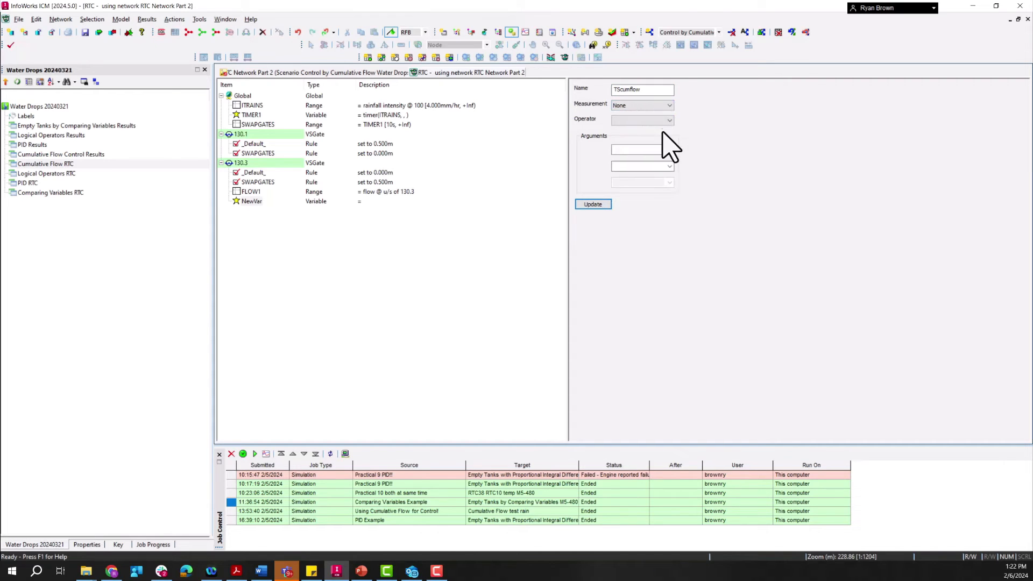
{"action": "left_click", "coordinate": [651, 120]}
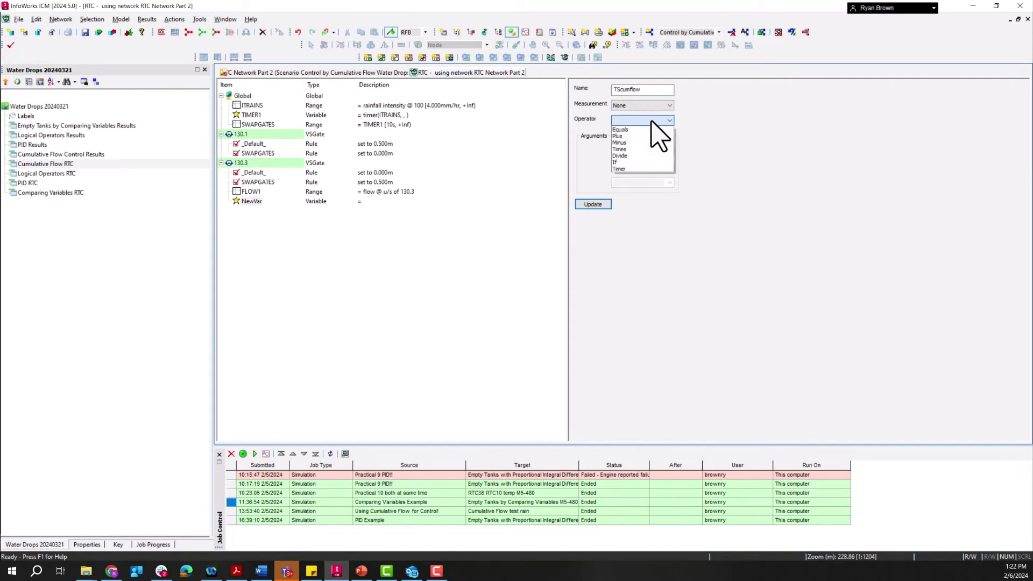
{"action": "left_click", "coordinate": [627, 150]}
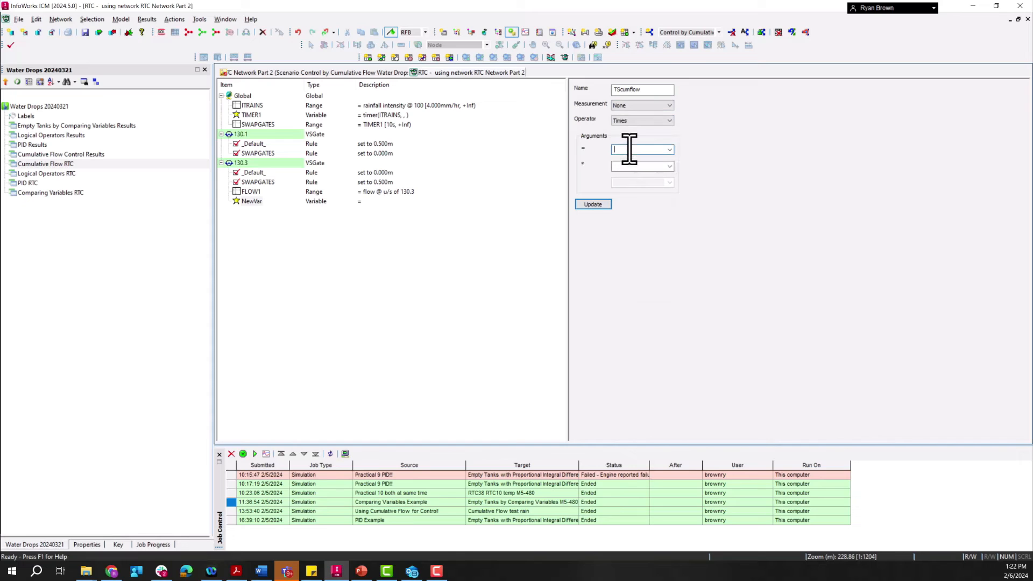
{"action": "left_click", "coordinate": [670, 150]}
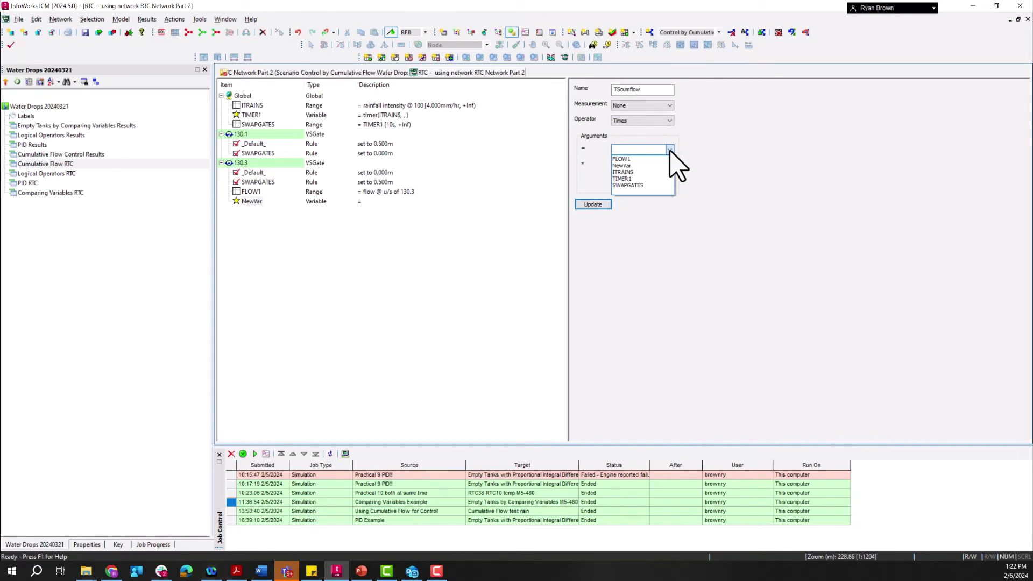
{"action": "left_click", "coordinate": [624, 159]}
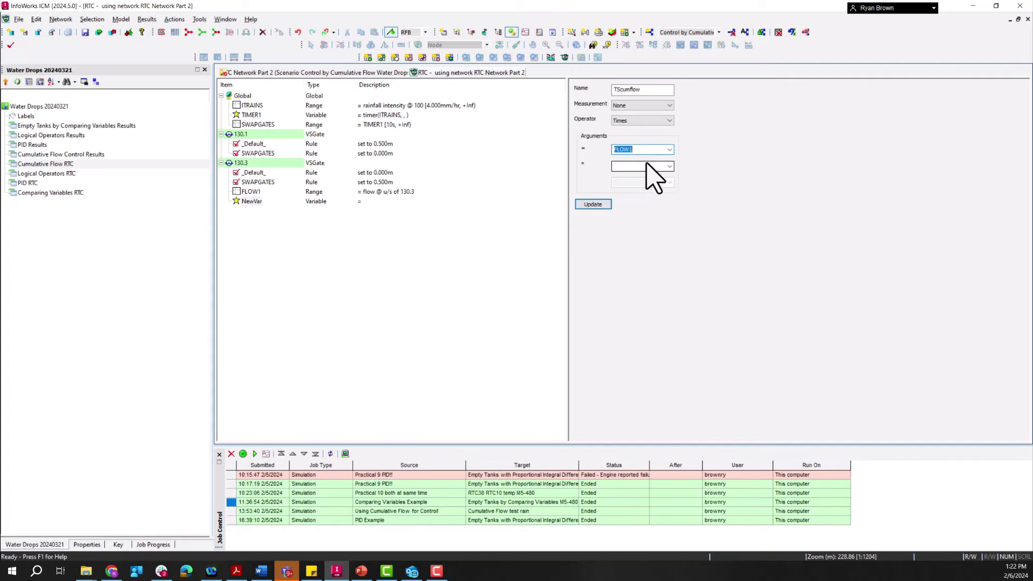
{"action": "left_click", "coordinate": [645, 167]}
{"action": "type", "text": "60"}
{"action": "left_click", "coordinate": [598, 206]}
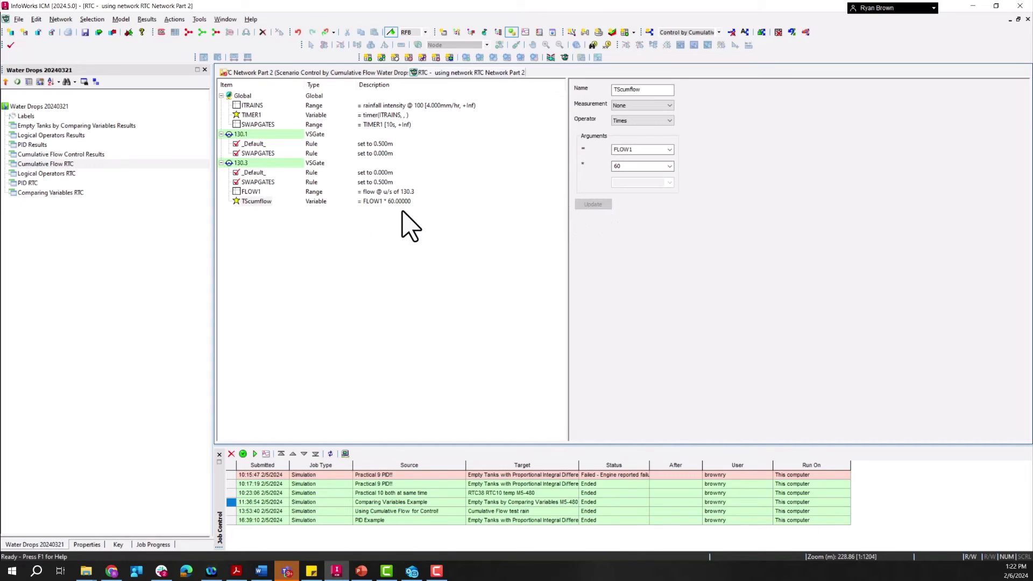
Step: Insert another dependent variable under regulator 130.3, name it total and keep its measurement at None
{"action": "right_click", "coordinate": [240, 165]}
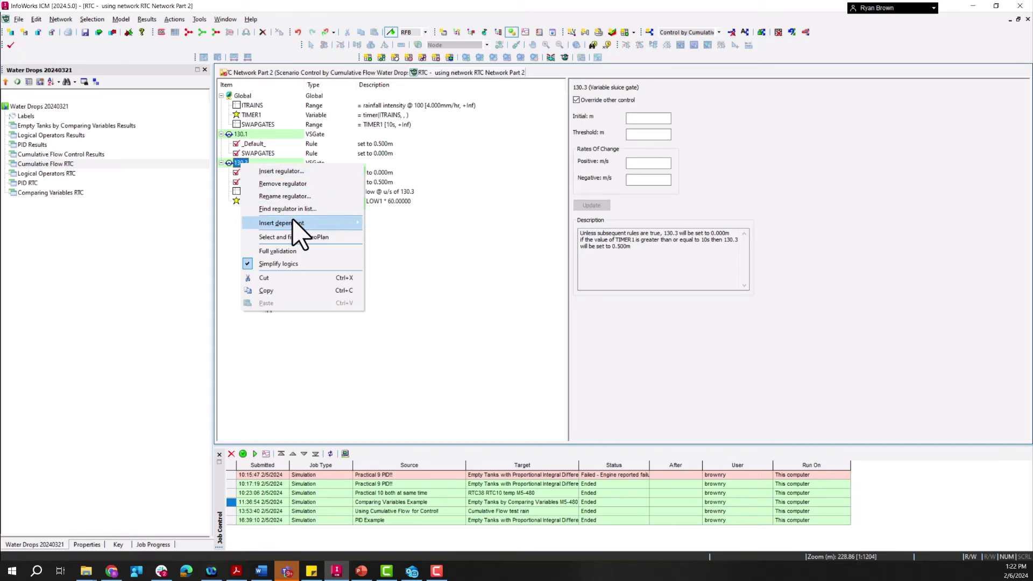
{"action": "mouse_move", "coordinate": [295, 224]}
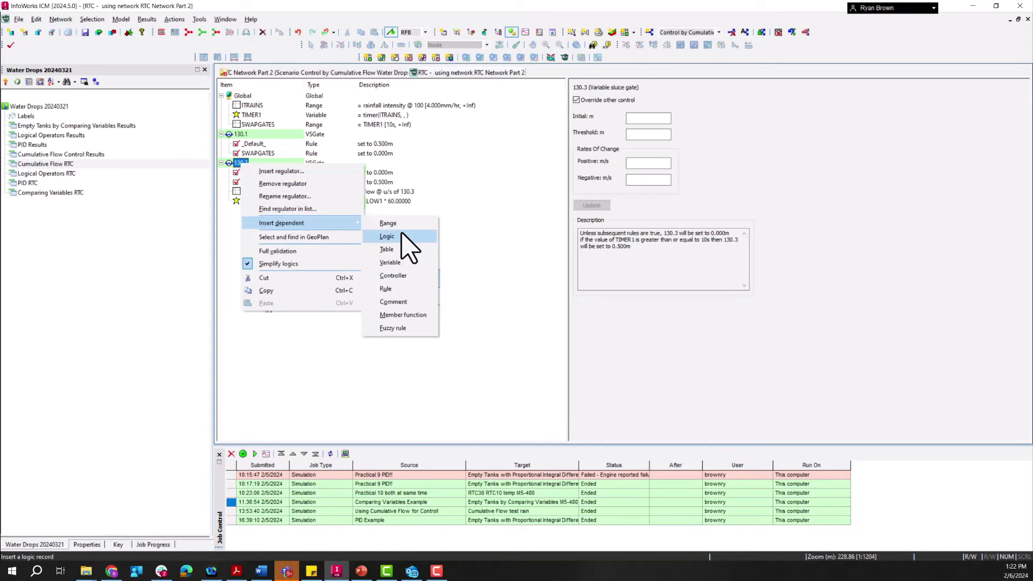
{"action": "left_click", "coordinate": [389, 262]}
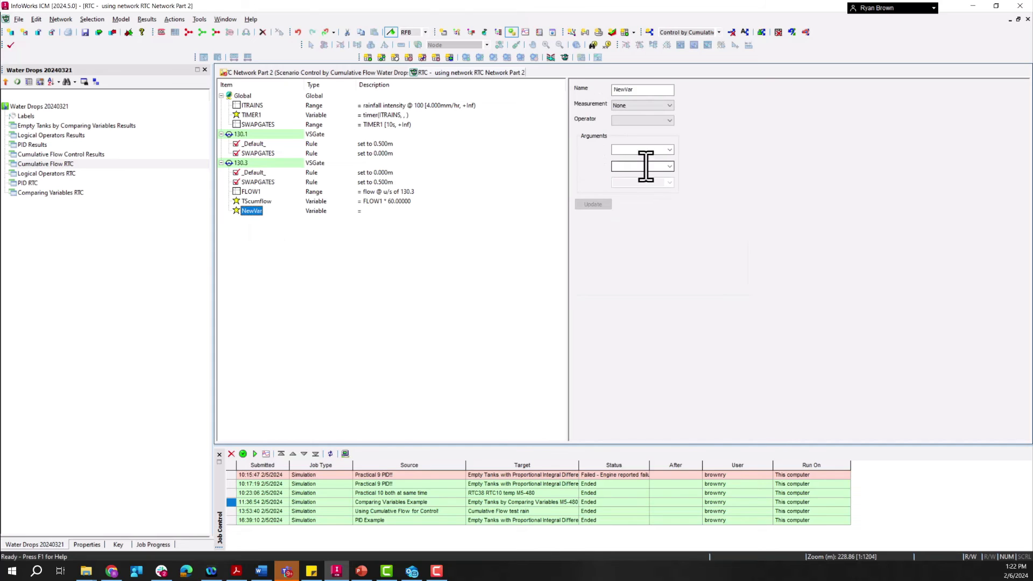
{"action": "left_click_drag", "start_coordinate": [639, 90], "coordinate": [533, 90]}
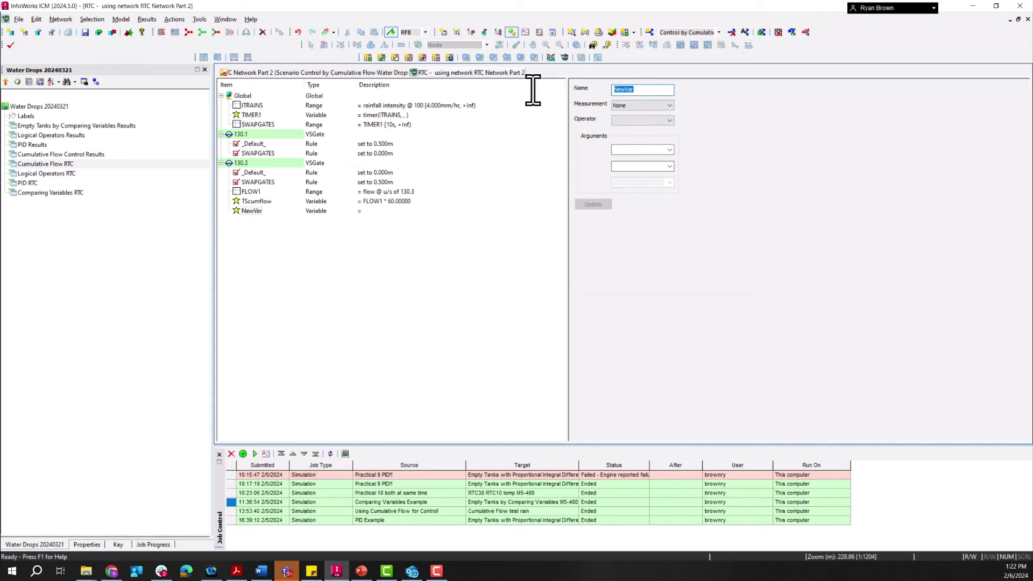
{"action": "type", "text": "total"}
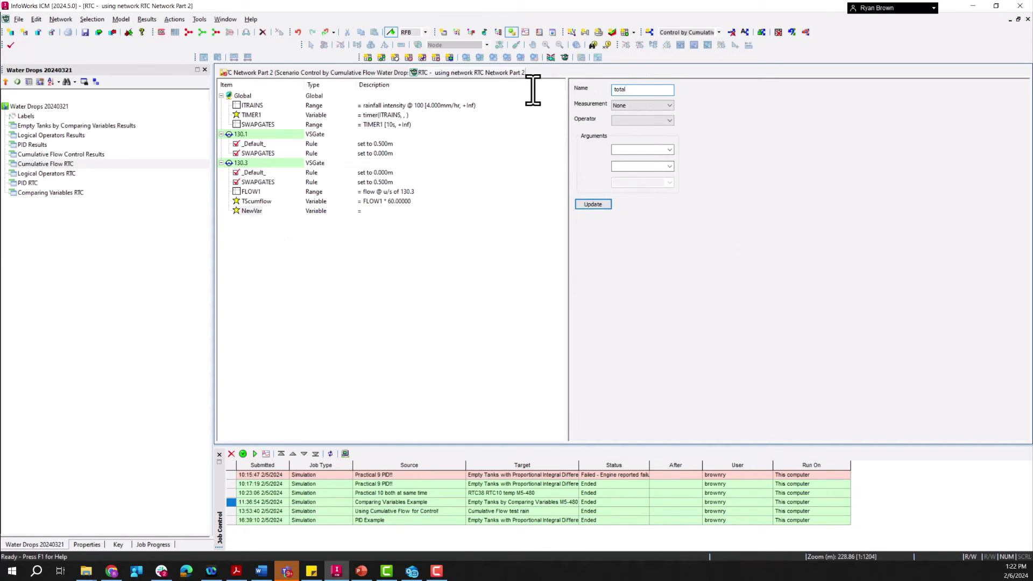
{"action": "left_click", "coordinate": [626, 105]}
{"action": "left_click", "coordinate": [626, 104]}
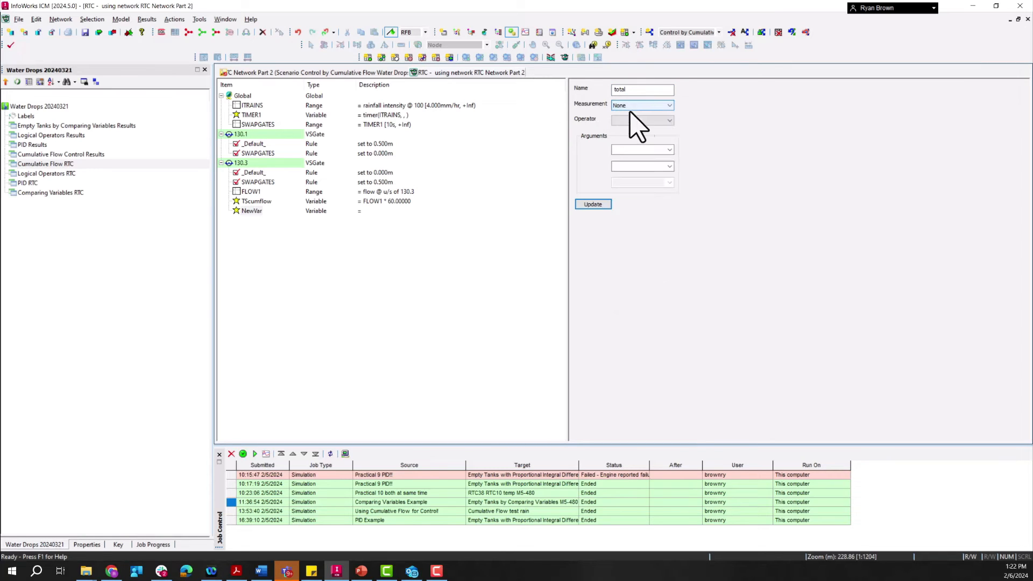
Step: Define the total variable with the Plus operator as TScumflow plus total, and update it
{"action": "left_click", "coordinate": [639, 120]}
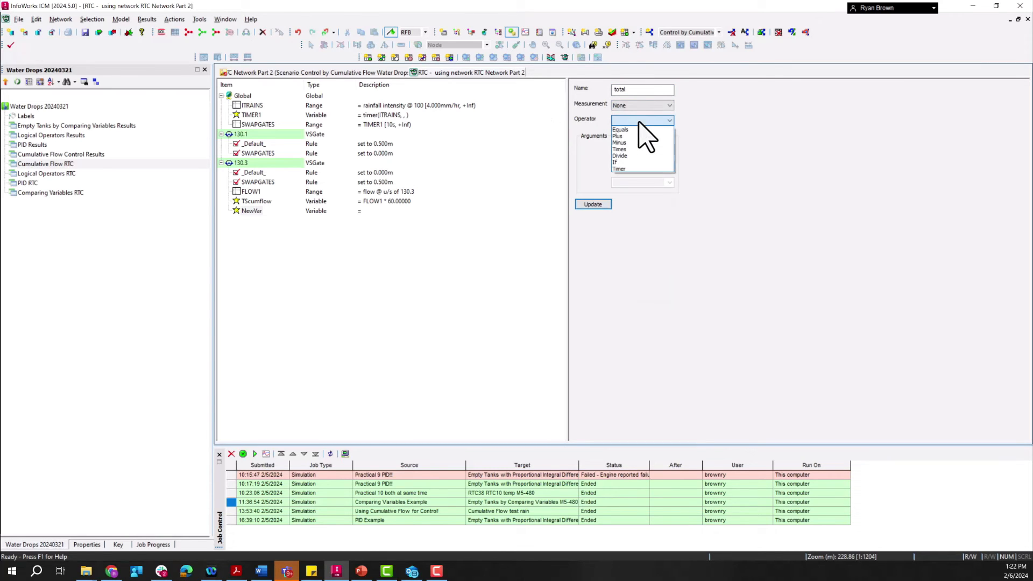
{"action": "left_click", "coordinate": [634, 137]}
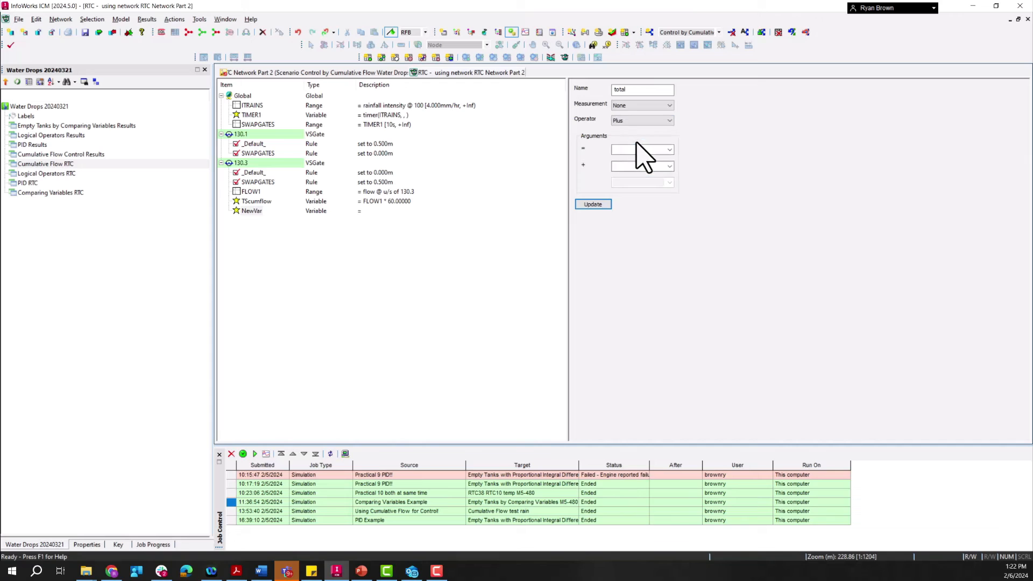
{"action": "left_click", "coordinate": [670, 149]}
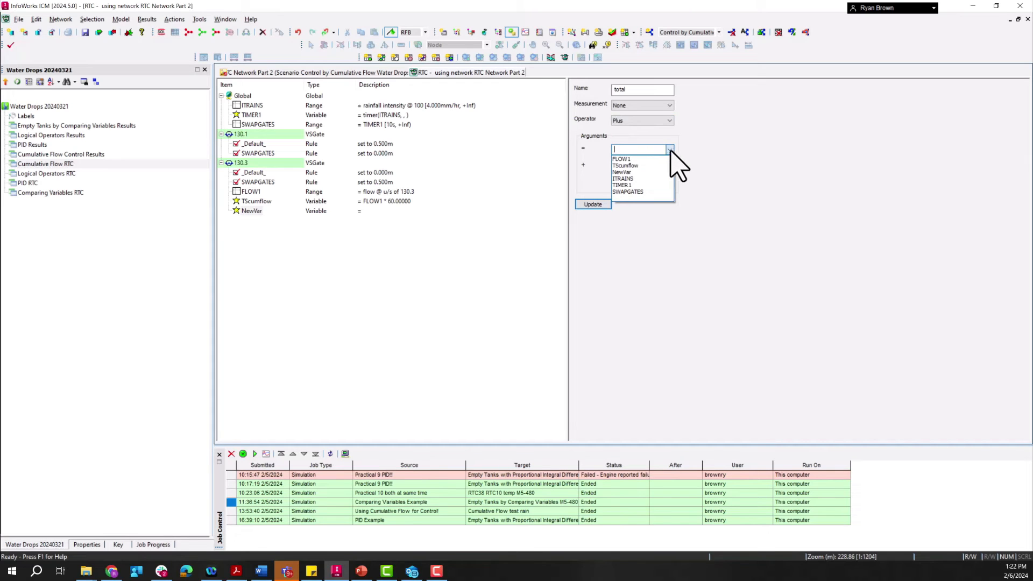
{"action": "left_click", "coordinate": [632, 165]}
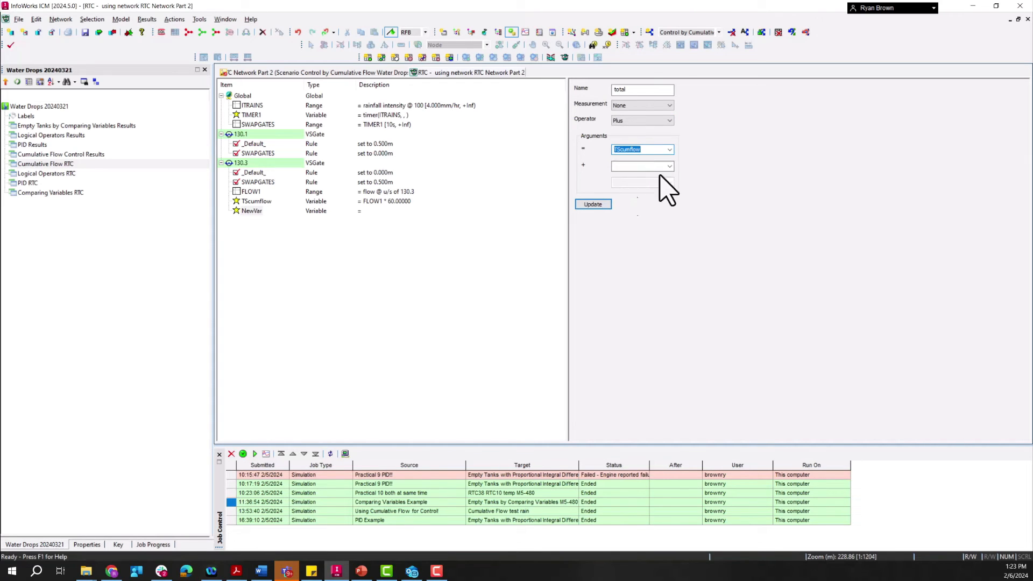
{"action": "left_click", "coordinate": [669, 166]}
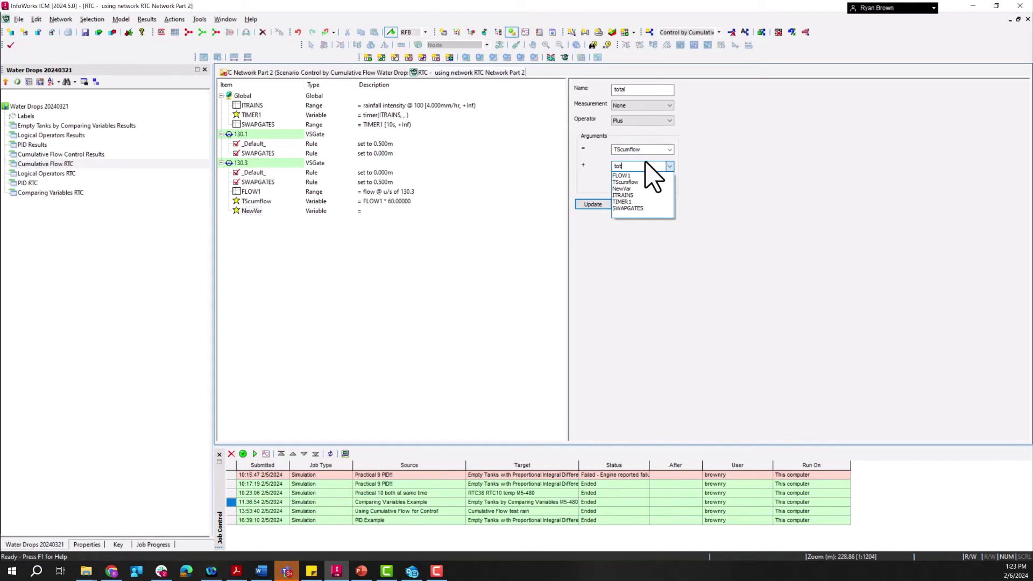
{"action": "left_click", "coordinate": [708, 152]}
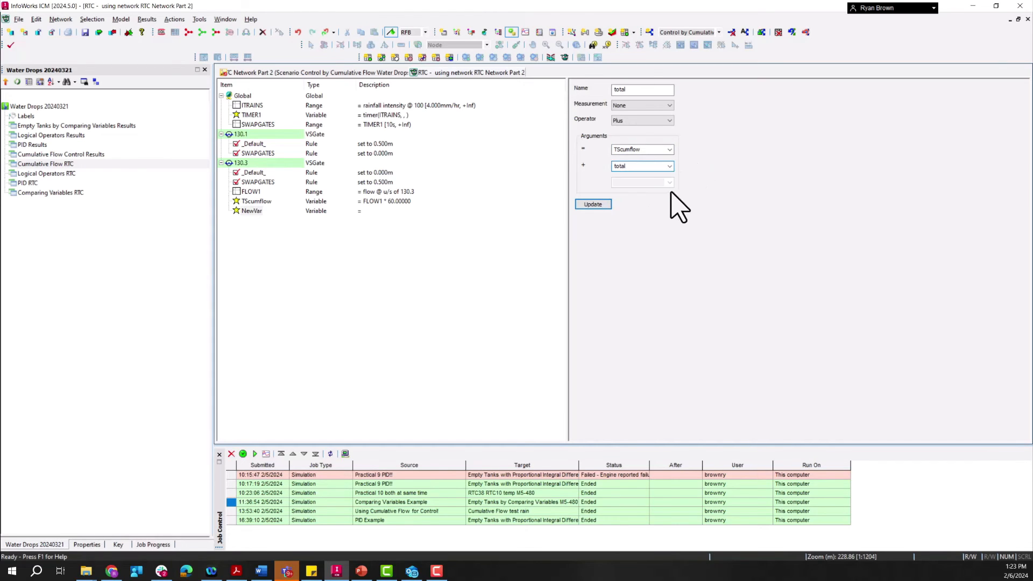
{"action": "left_click", "coordinate": [594, 205]}
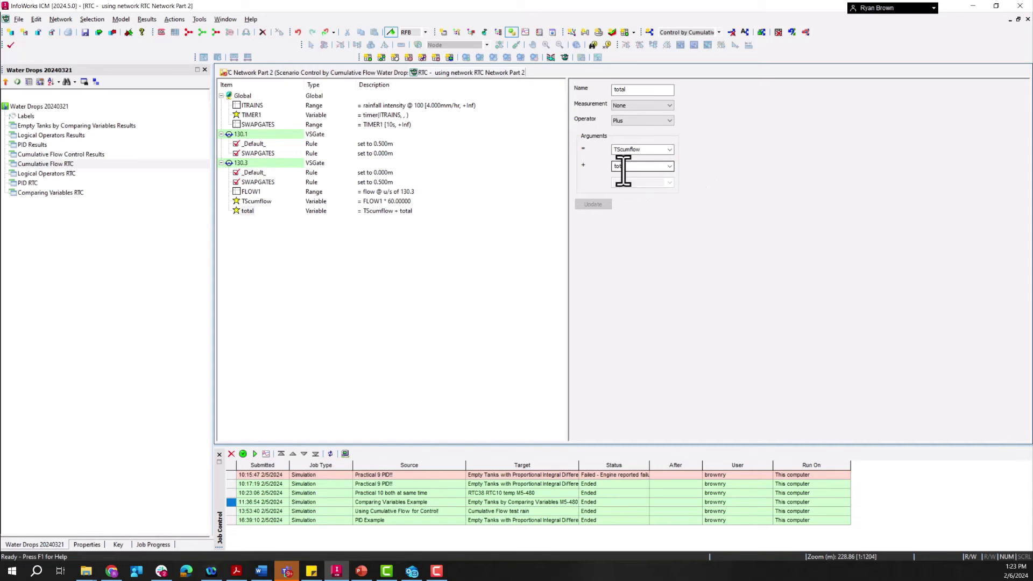
{"action": "left_click", "coordinate": [670, 166]}
{"action": "left_click", "coordinate": [670, 167]}
{"action": "left_click", "coordinate": [251, 201]}
{"action": "left_click", "coordinate": [248, 211]}
{"action": "left_click", "coordinate": [670, 167]}
{"action": "left_click", "coordinate": [670, 167]}
Step: Insert a dependent range under regulator 130.3 and name it Close
{"action": "left_click", "coordinate": [241, 163]}
{"action": "right_click", "coordinate": [242, 167]}
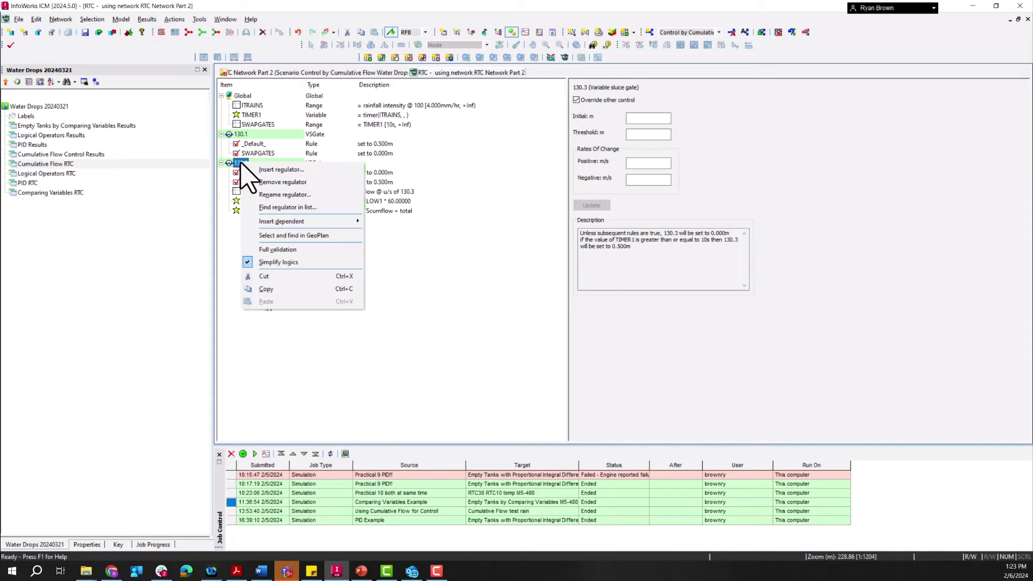
{"action": "mouse_move", "coordinate": [286, 222]}
{"action": "left_click", "coordinate": [413, 232]}
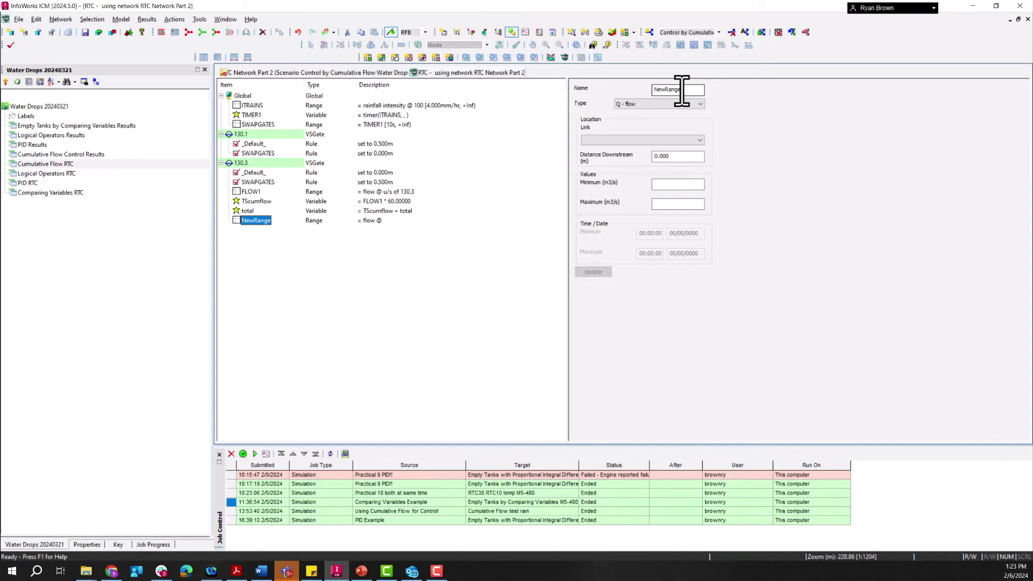
{"action": "double_click", "coordinate": [681, 90]}
{"action": "type", "text": "Close"}
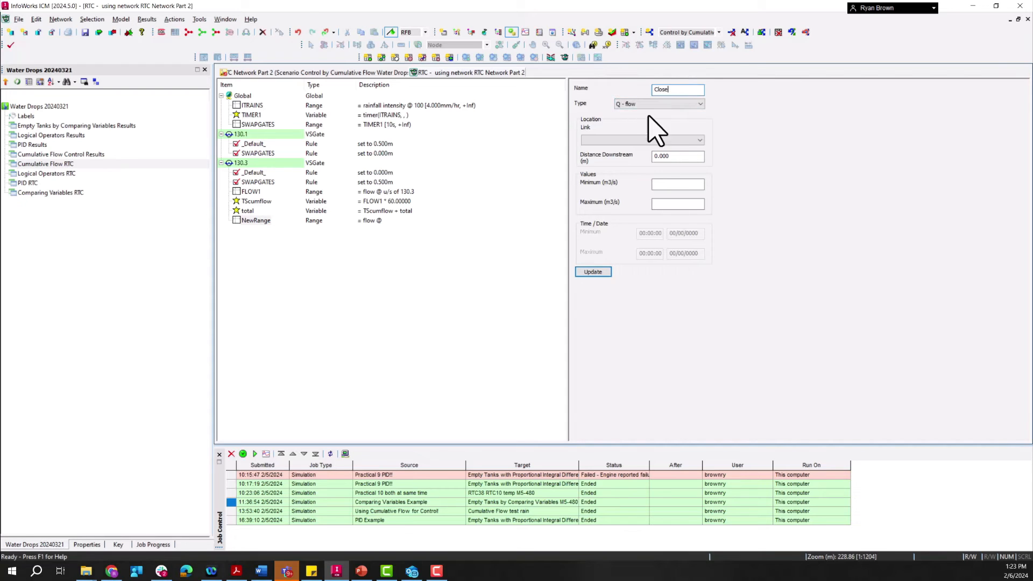
Step: Set the Close range to type VAR - variable value, definition total and minimum 350, and update it
{"action": "left_click", "coordinate": [691, 104]}
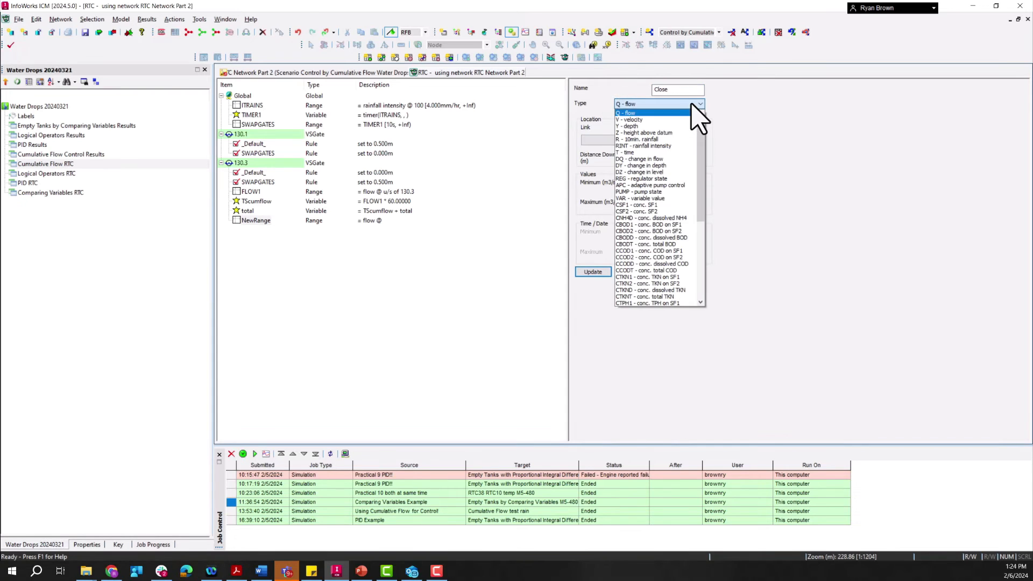
{"action": "left_click", "coordinate": [654, 199]}
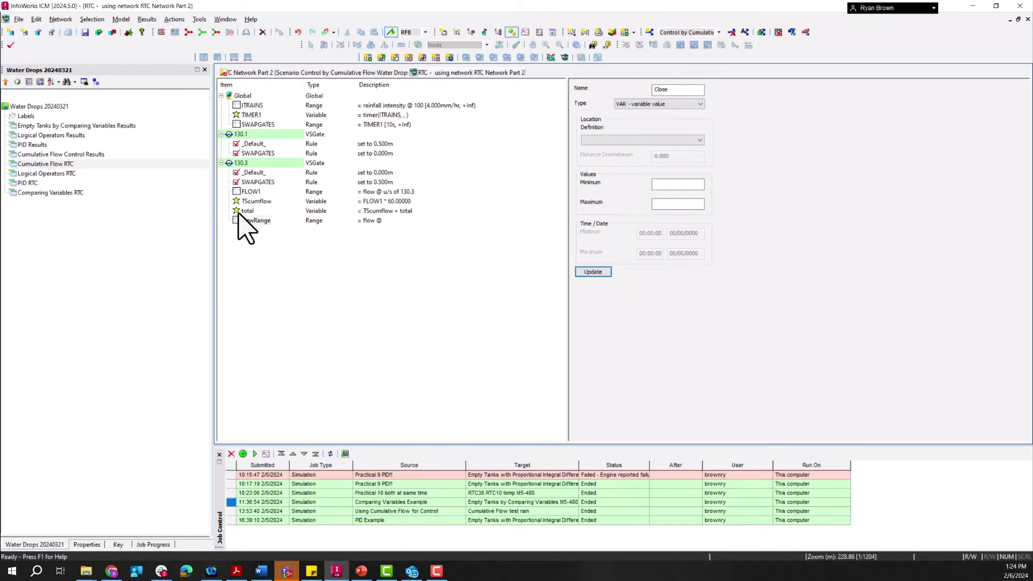
{"action": "left_click", "coordinate": [646, 140]}
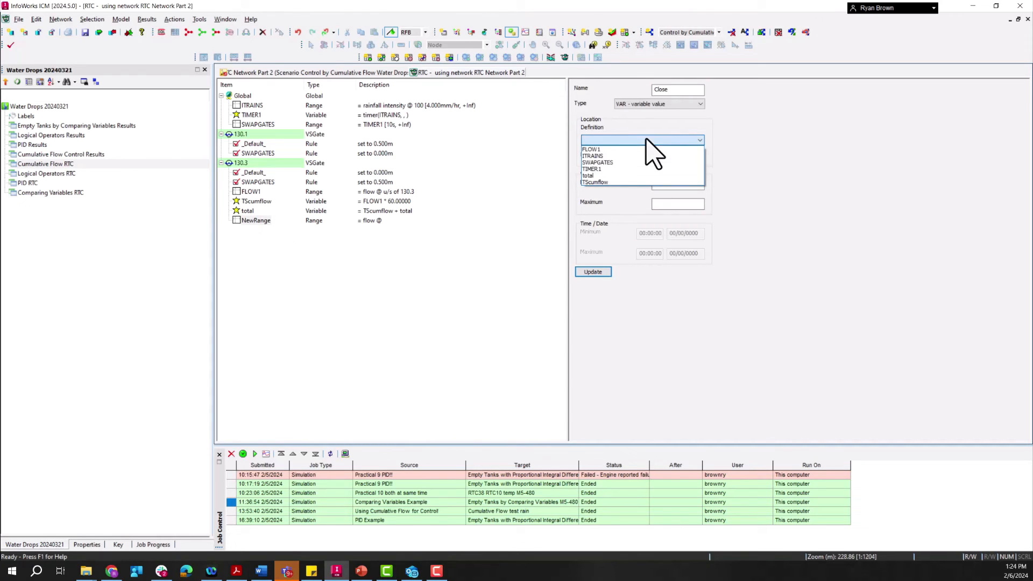
{"action": "left_click", "coordinate": [596, 178]}
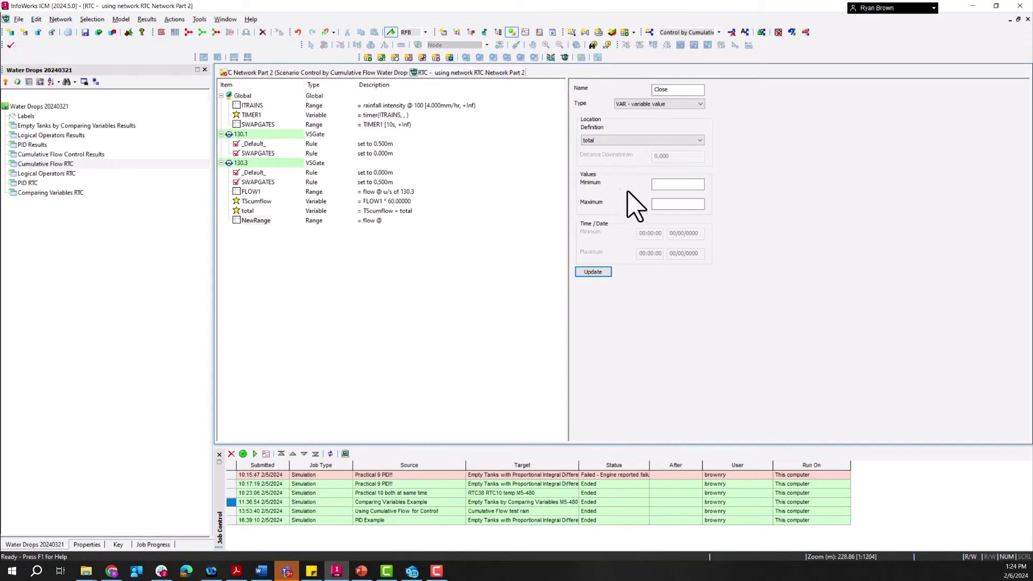
{"action": "left_click", "coordinate": [663, 185]}
{"action": "type", "text": "350"}
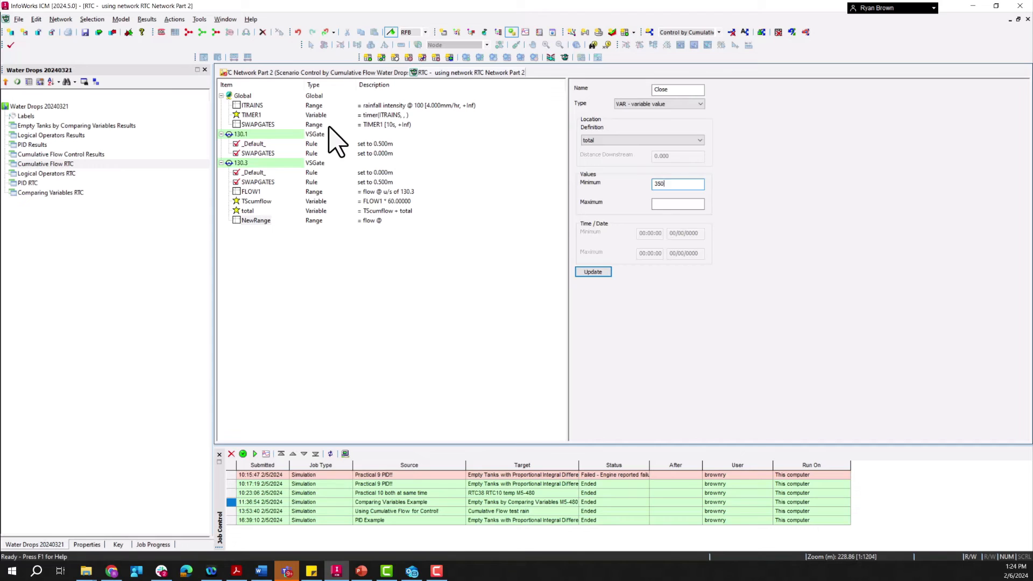
{"action": "left_click", "coordinate": [601, 272]}
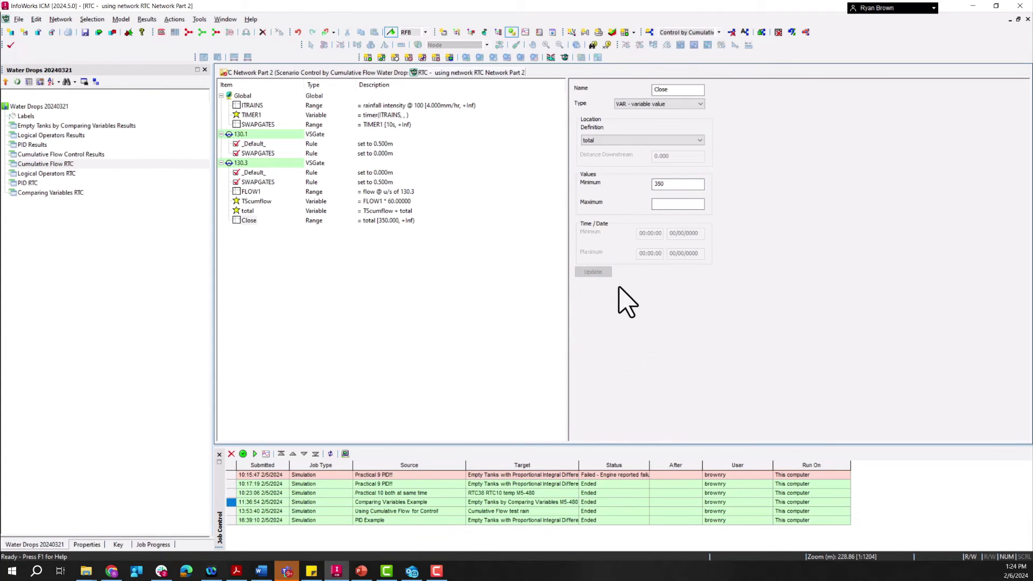
Step: Add a dependent rule under regulator 130.3 with condition Close, type POS and a fixed setpoint of 0.000 m
{"action": "right_click", "coordinate": [241, 165]}
{"action": "mouse_move", "coordinate": [323, 224]}
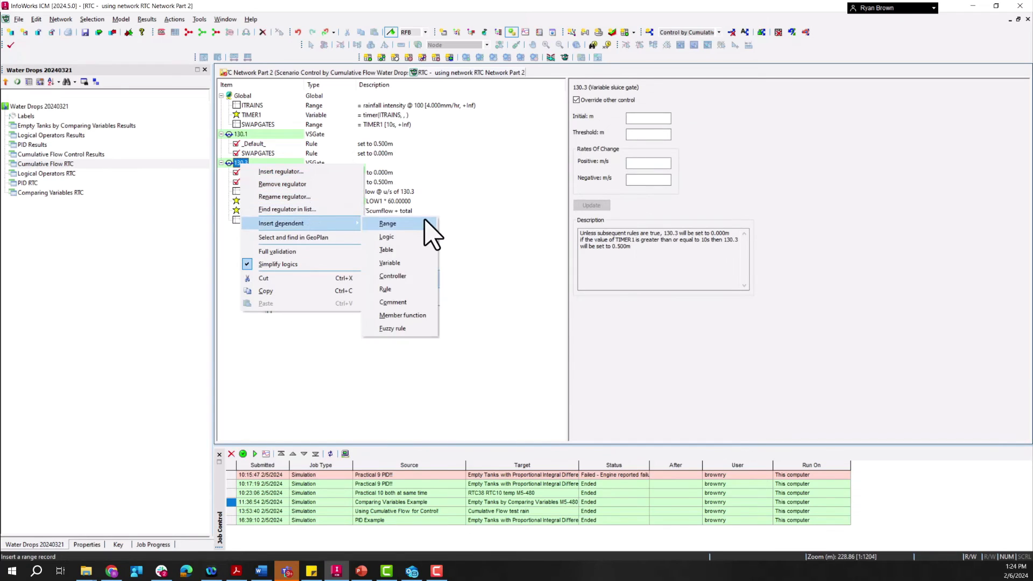
{"action": "left_click", "coordinate": [406, 288]}
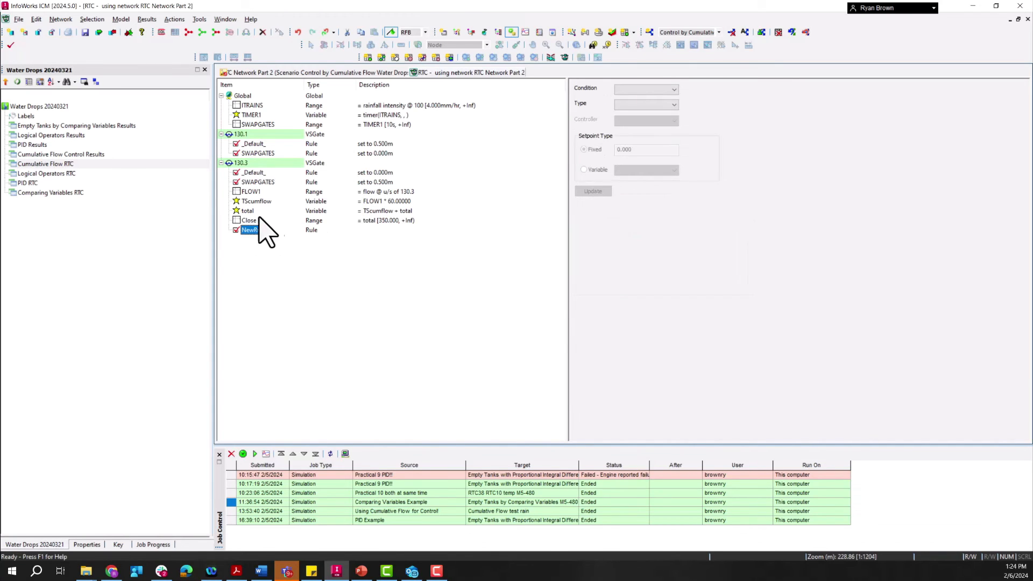
{"action": "left_click", "coordinate": [654, 90]}
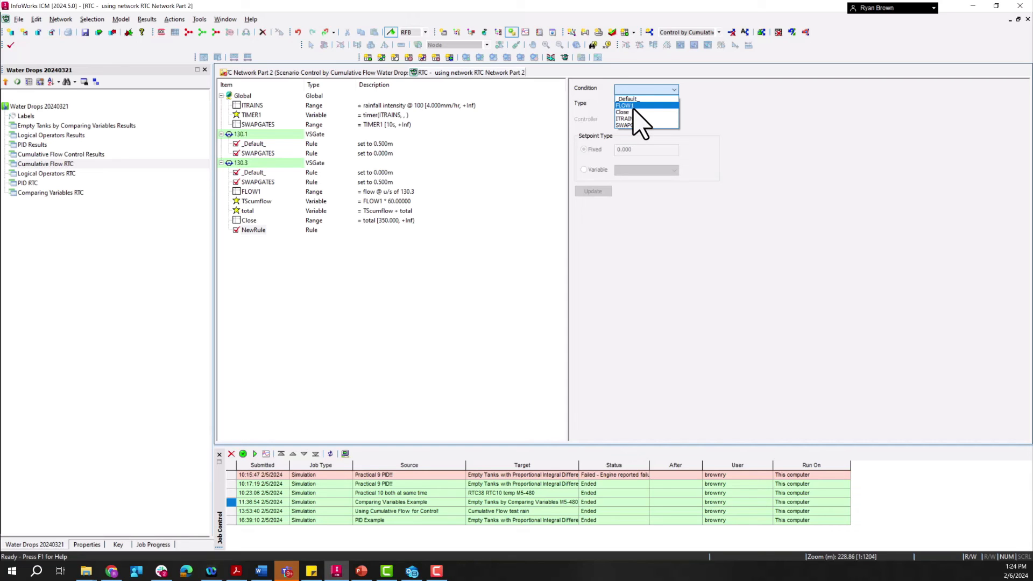
{"action": "left_click", "coordinate": [624, 112]}
{"action": "left_click", "coordinate": [632, 105]}
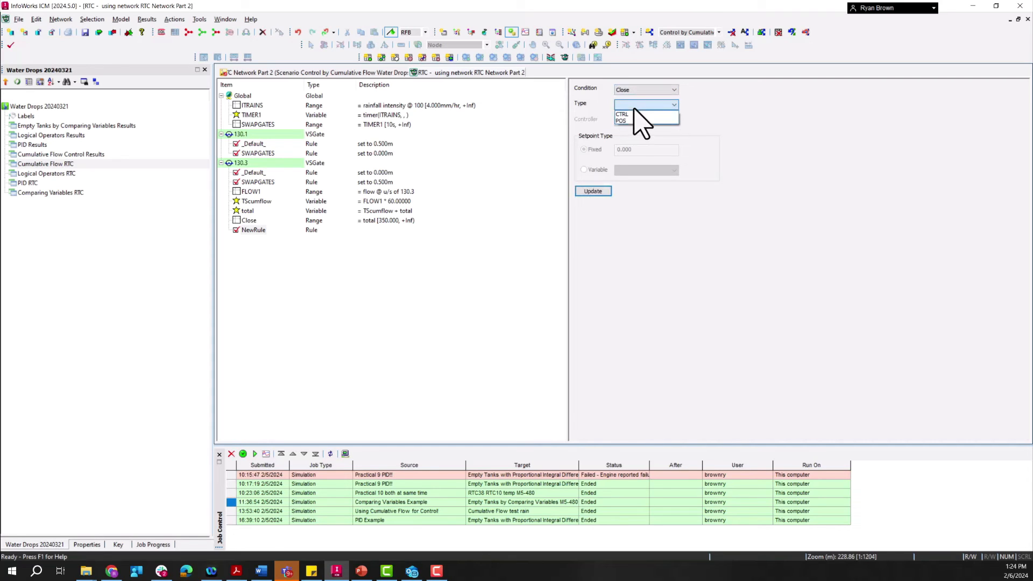
{"action": "left_click", "coordinate": [633, 121]}
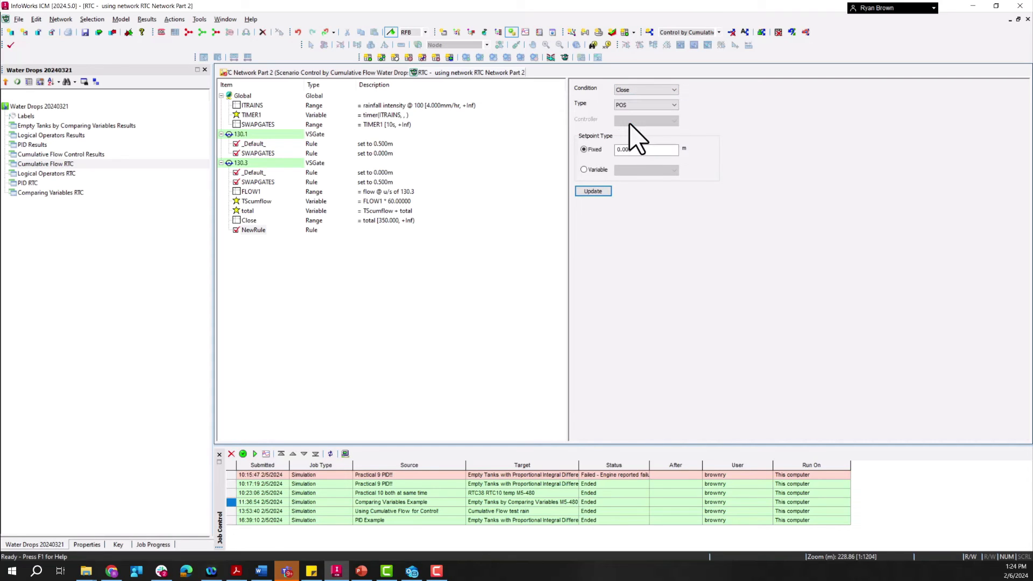
{"action": "left_click", "coordinate": [594, 192]}
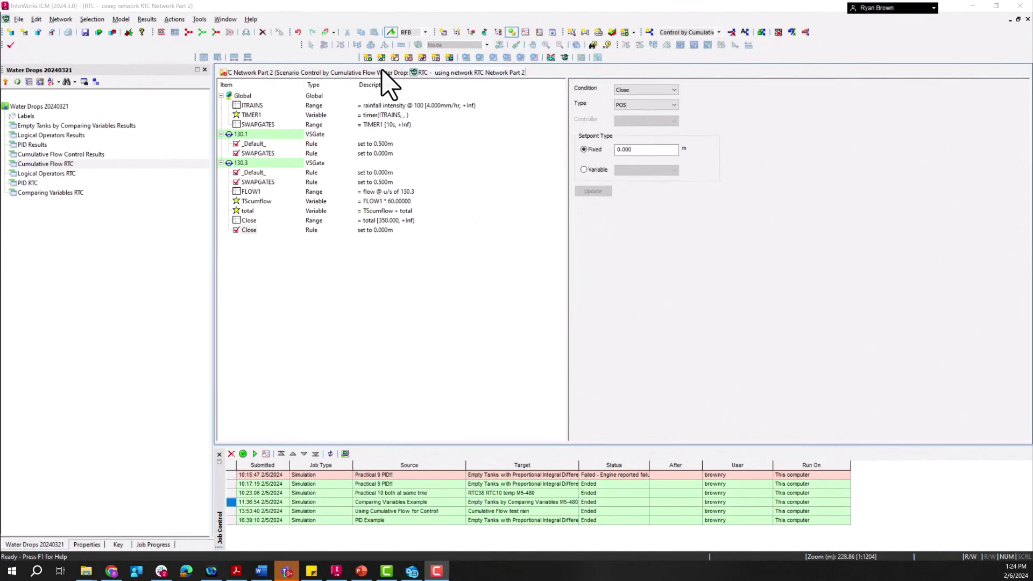
Step: Replace the open windows with the Cumulative Flow Control Results workspace and examine the graphs for sluices 130.1 and 130.3 and node 130
{"action": "right_click", "coordinate": [387, 72]}
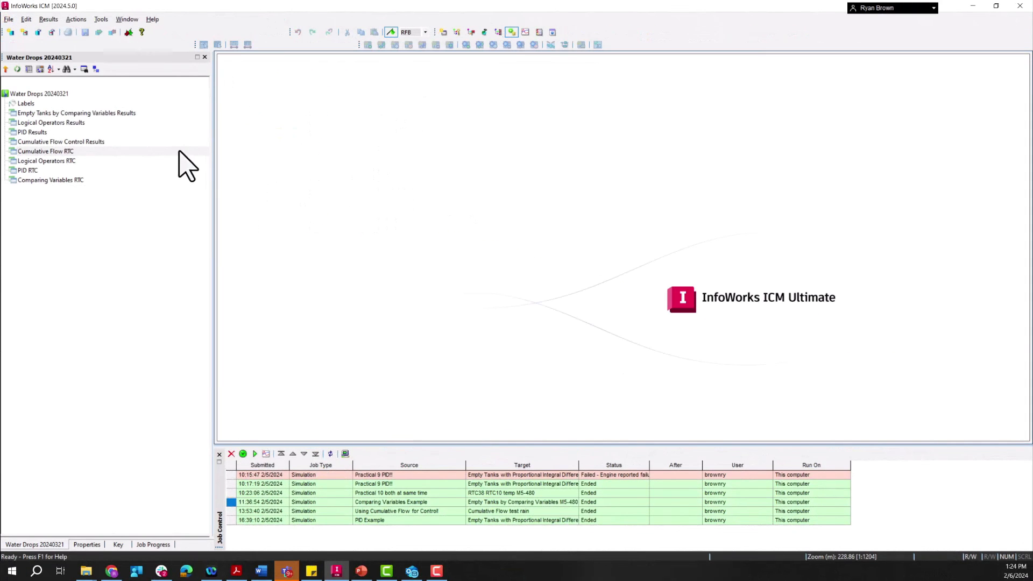
{"action": "left_click", "coordinate": [40, 141]}
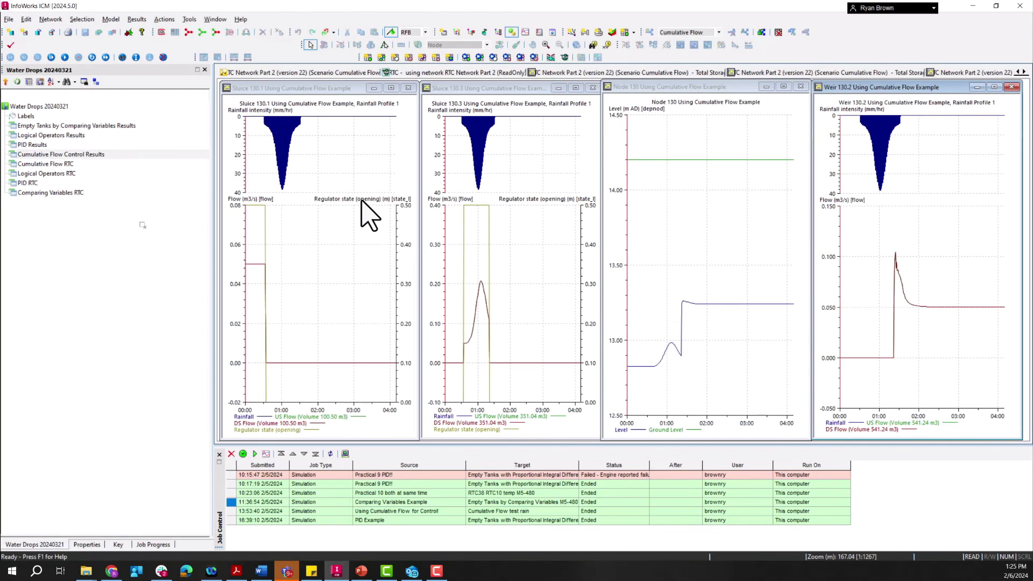
{"action": "left_click", "coordinate": [285, 92]}
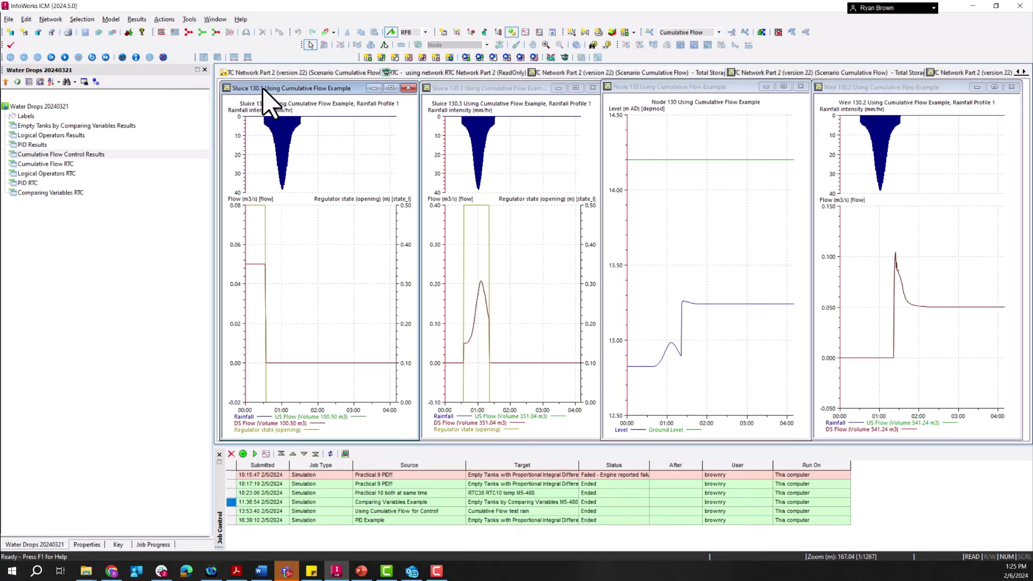
{"action": "left_click", "coordinate": [471, 92]}
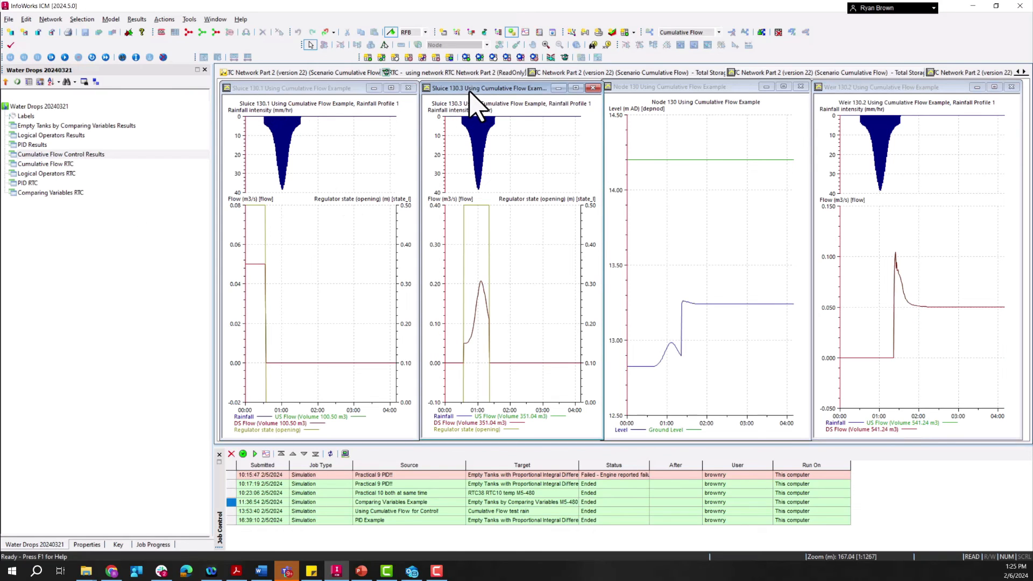
{"action": "left_click", "coordinate": [664, 90]}
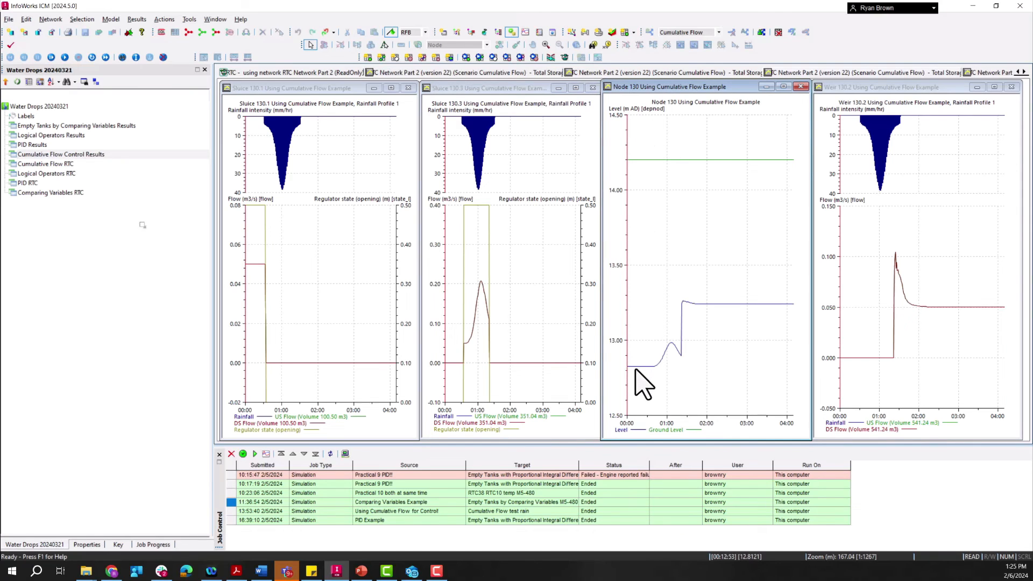
{"action": "mouse_move", "coordinate": [635, 367]}
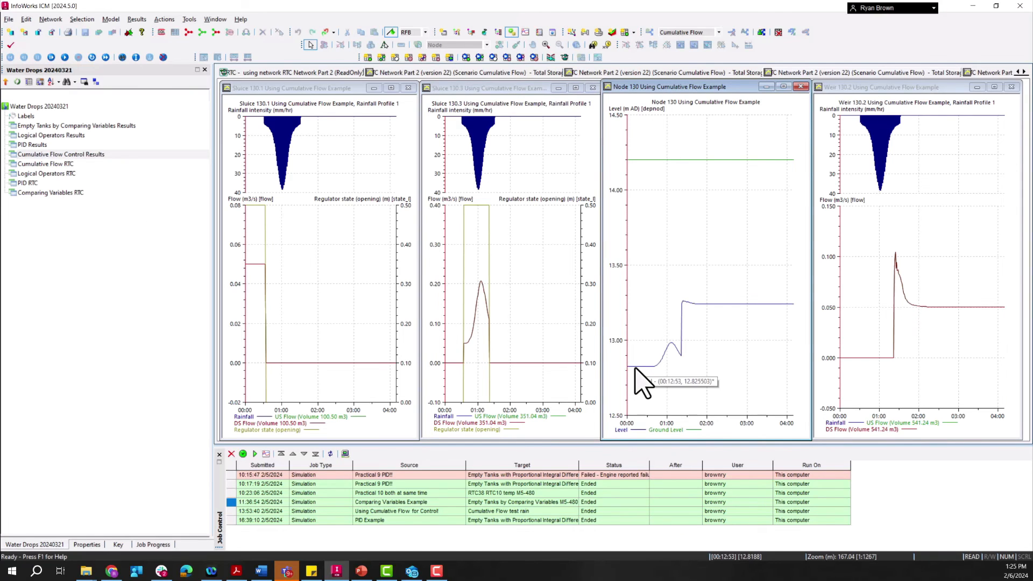
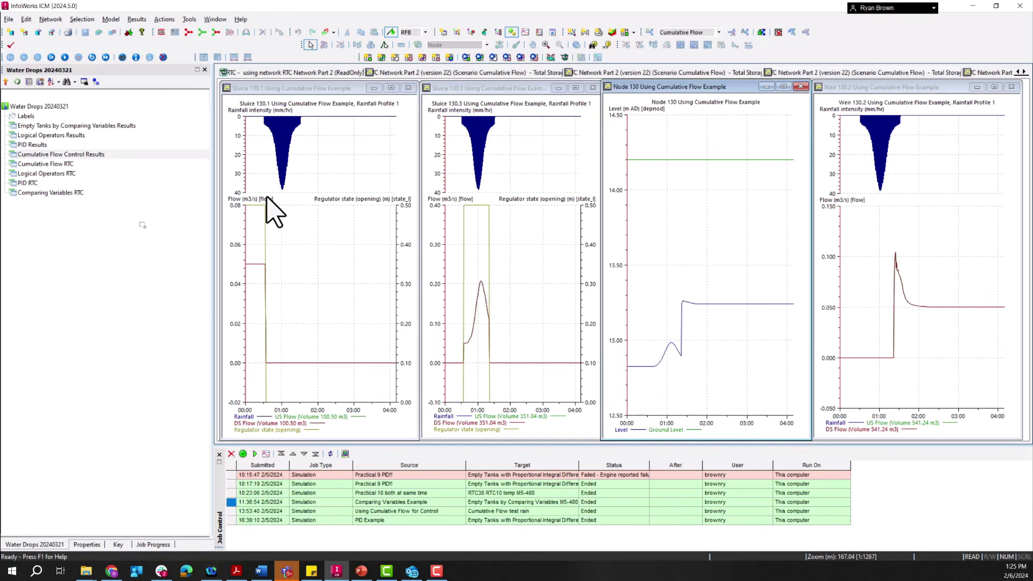
Step: Compare the rainfall, flow and regulator opening curves of sluices 130.1 and 130.3 with the node 130 level and weir 130.2 flow graphs
{"action": "mouse_move", "coordinate": [265, 124]}
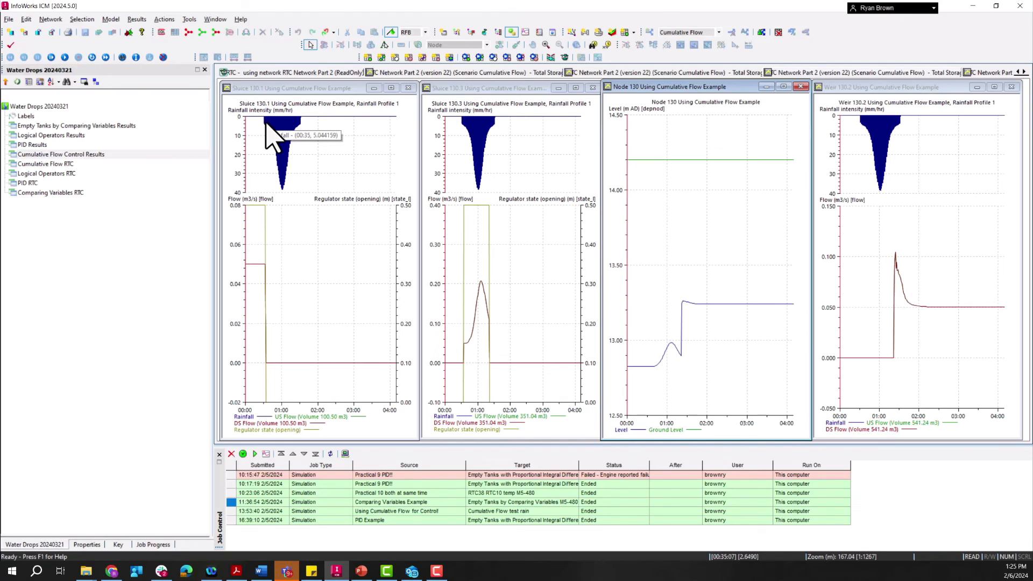
{"action": "mouse_move", "coordinate": [265, 213]}
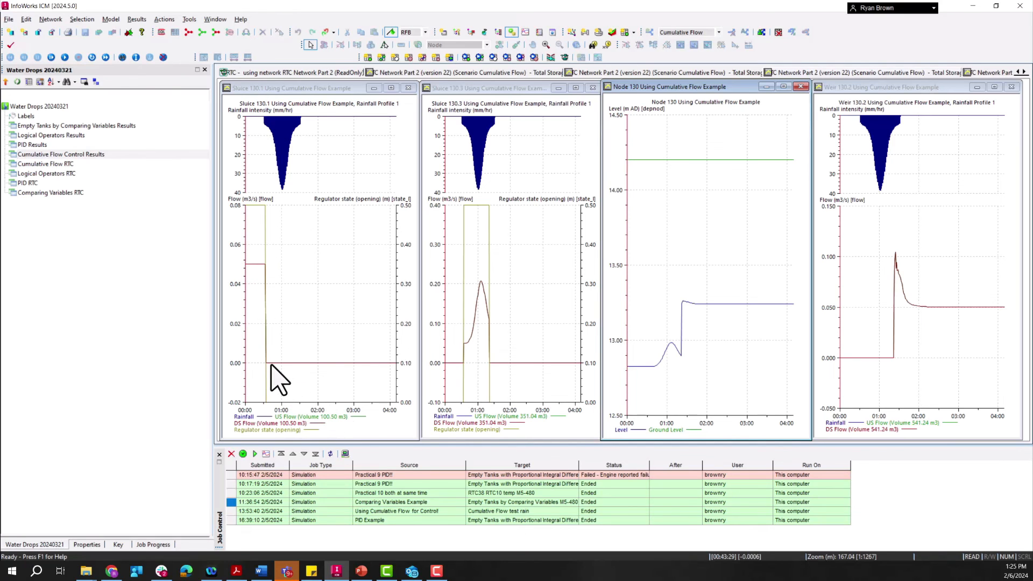
{"action": "mouse_move", "coordinate": [276, 365]}
{"action": "mouse_move", "coordinate": [469, 205]}
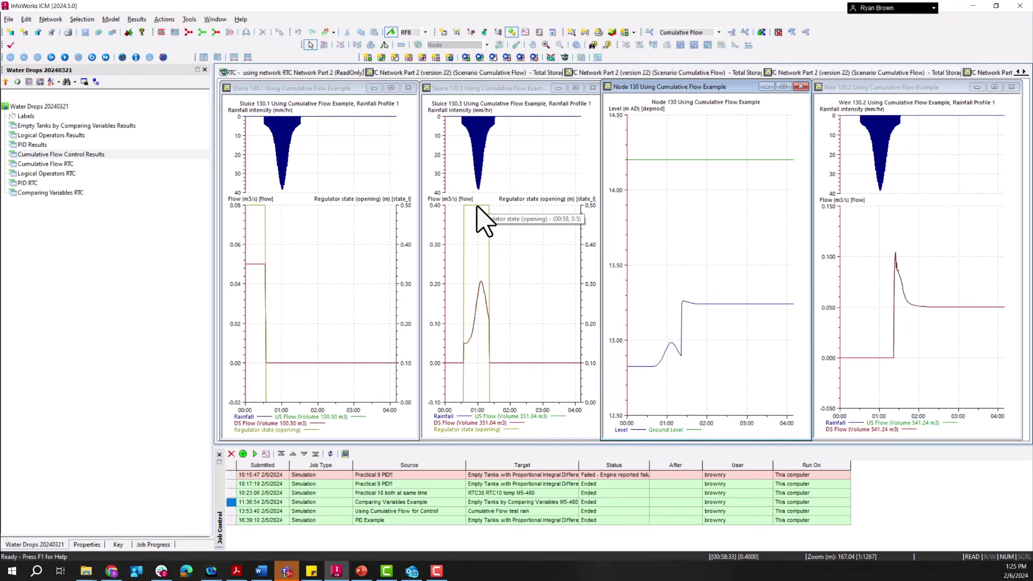
{"action": "mouse_move", "coordinate": [480, 282]}
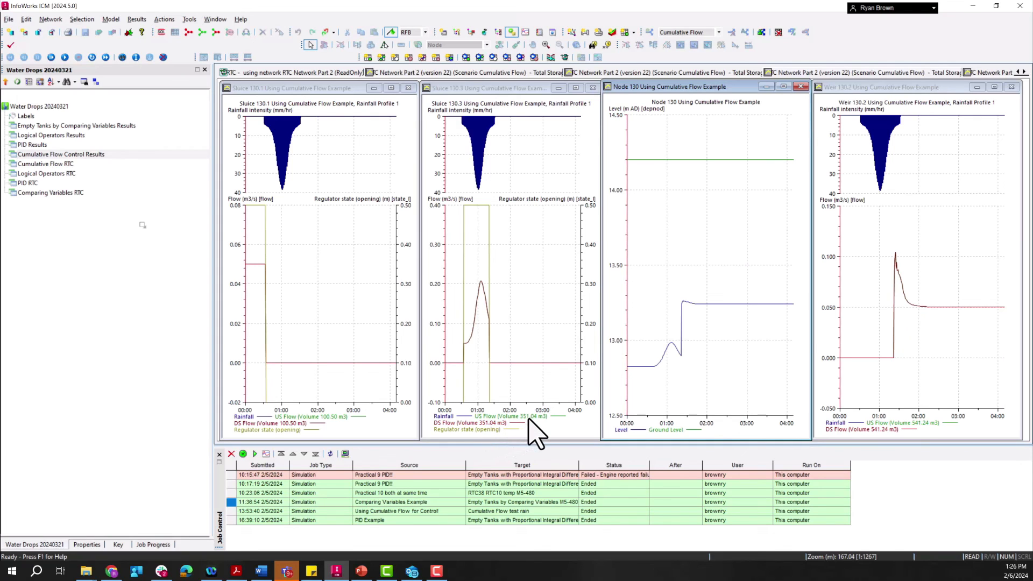
{"action": "mouse_move", "coordinate": [671, 345]}
{"action": "mouse_move", "coordinate": [489, 323]}
{"action": "mouse_move", "coordinate": [683, 303]}
{"action": "mouse_move", "coordinate": [896, 252]}
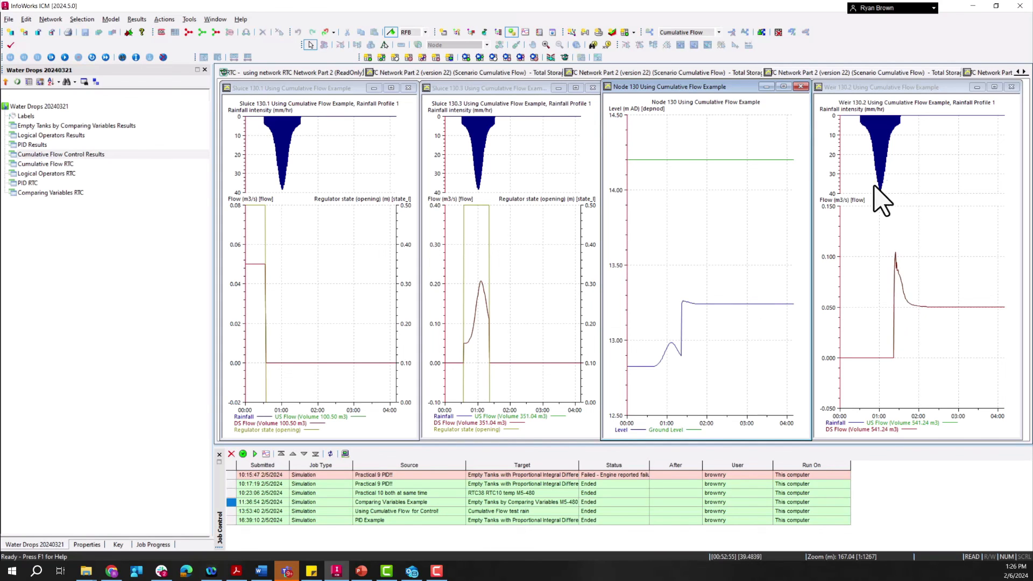